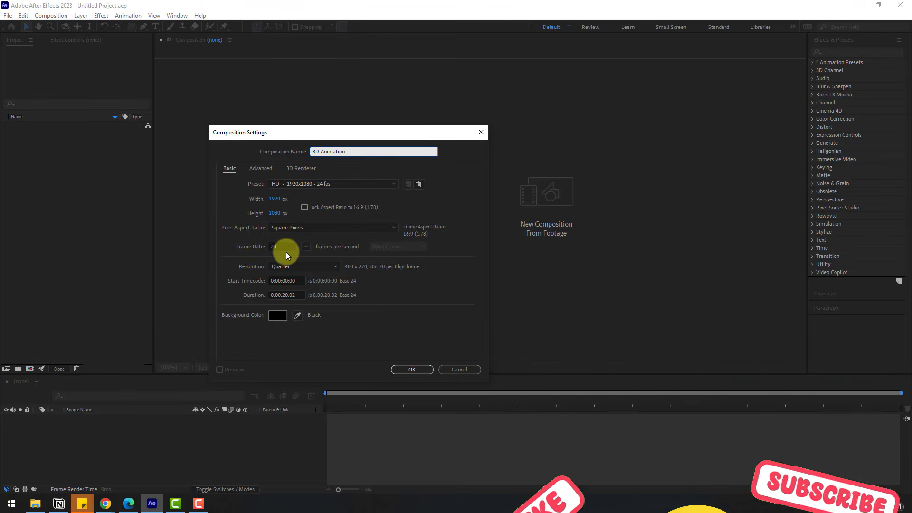
- Create the HD 1920x1080, 24 fps composition named 3D Animation
{"action": "left_click", "coordinate": [411, 370]}
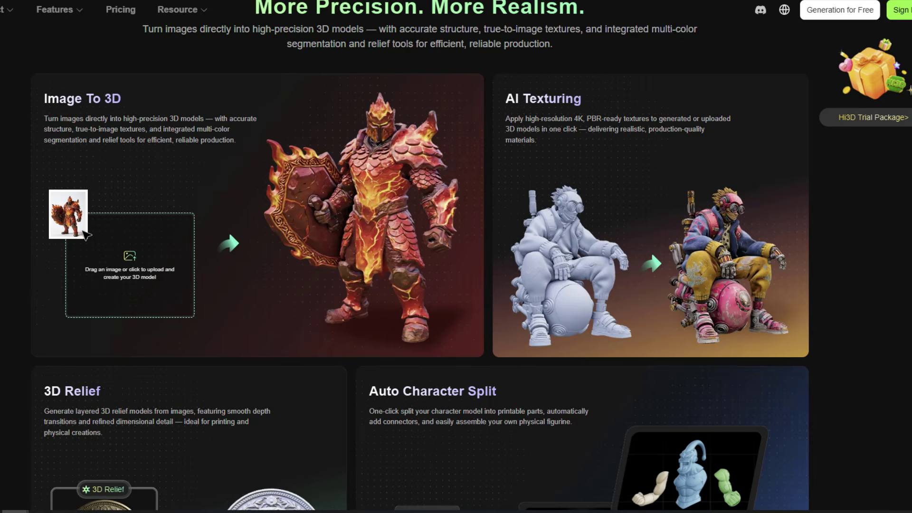
- Look through the Hi3D website and its Multi color print and Split to print tools
{"action": "scroll", "coordinate": [456, 256], "scroll_direction": "down", "scroll_amount": 1}
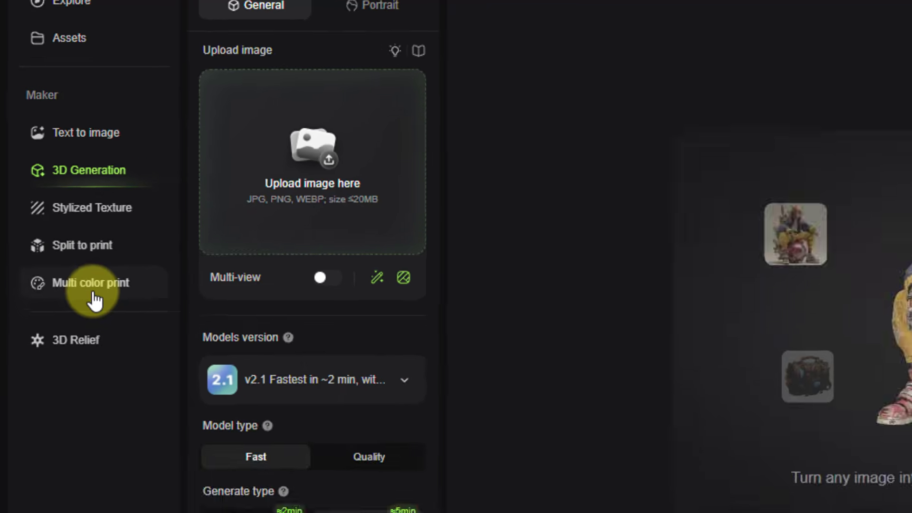
{"action": "left_click", "coordinate": [113, 359]}
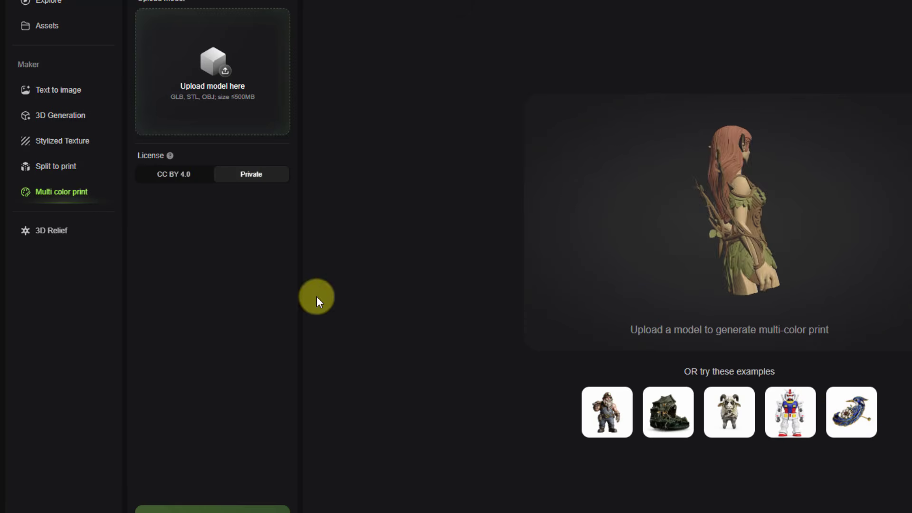
{"action": "left_click", "coordinate": [56, 179]}
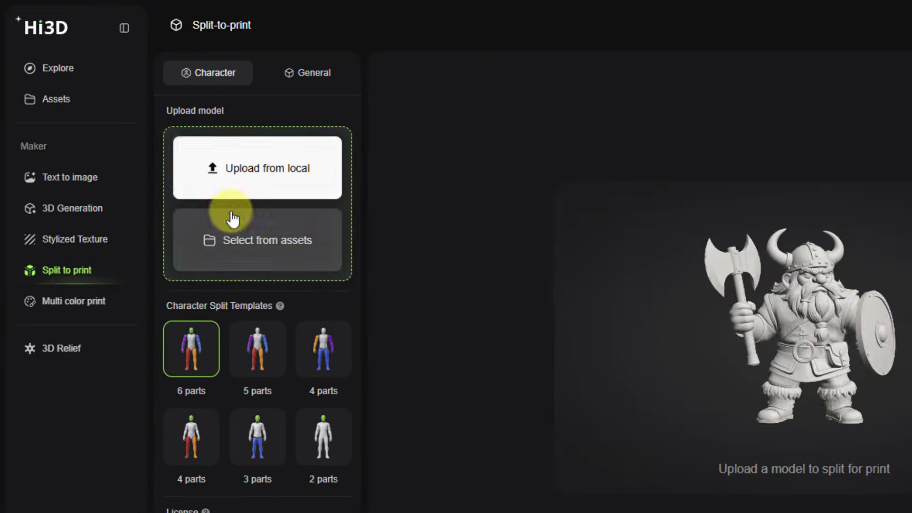
- Open the Text to image maker and choose the Nano-Banana 2 model for the prompt
{"action": "left_click", "coordinate": [69, 179]}
{"action": "left_click", "coordinate": [272, 245]}
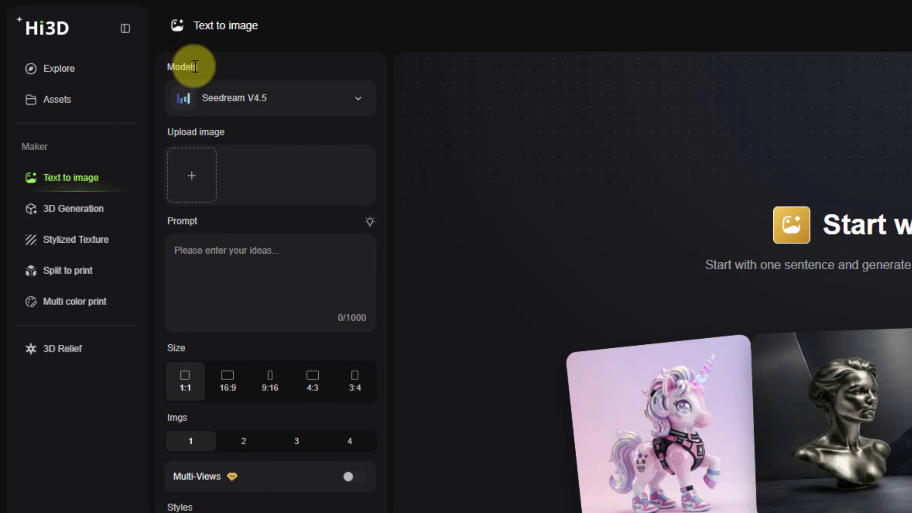
{"action": "left_click", "coordinate": [340, 110]}
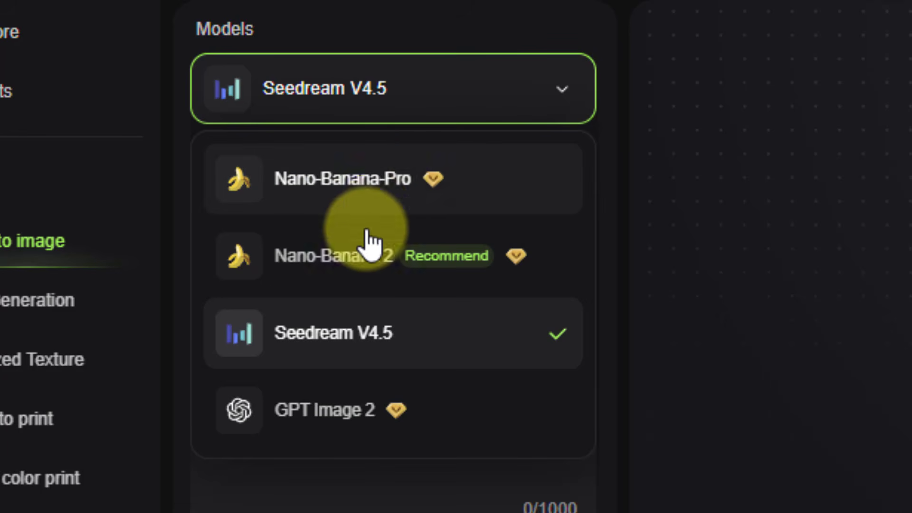
{"action": "left_click", "coordinate": [412, 287]}
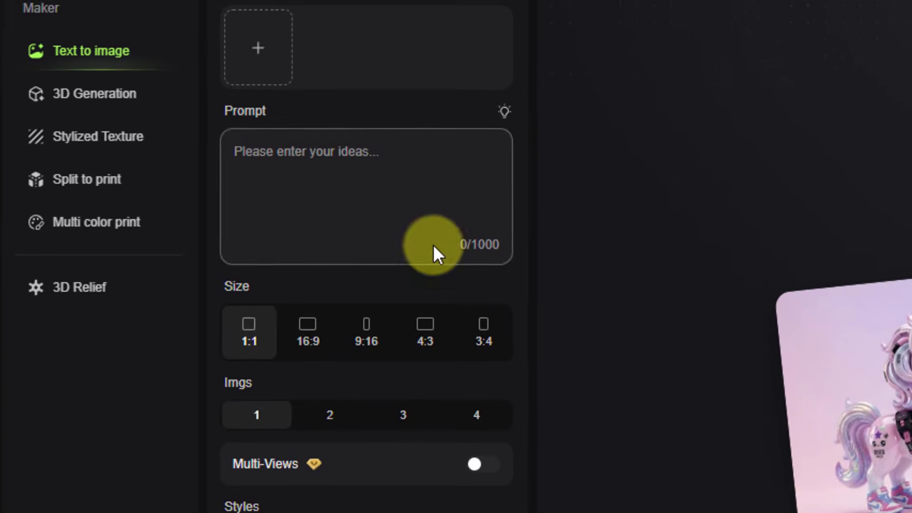
{"action": "left_click", "coordinate": [333, 432]}
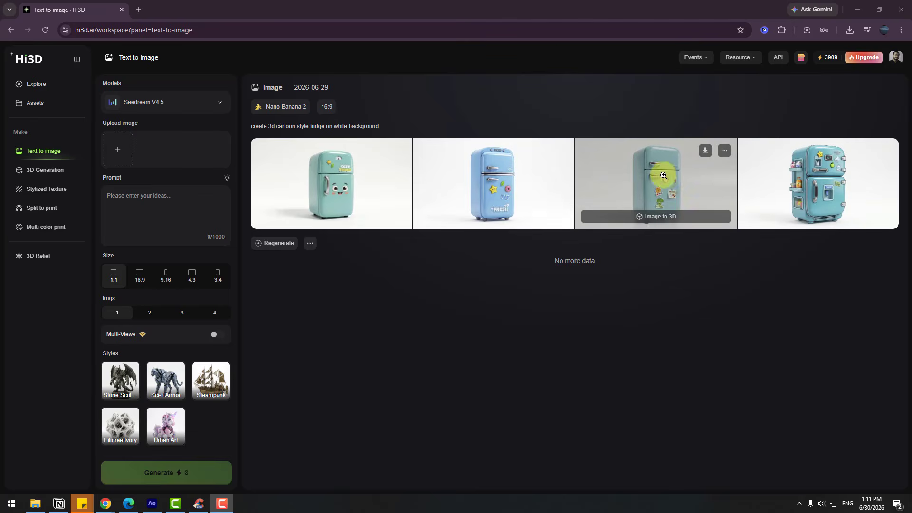
- Convert the third generated fridge image to 3D, using the Quality model type with version 2.1
{"action": "left_click", "coordinate": [655, 220]}
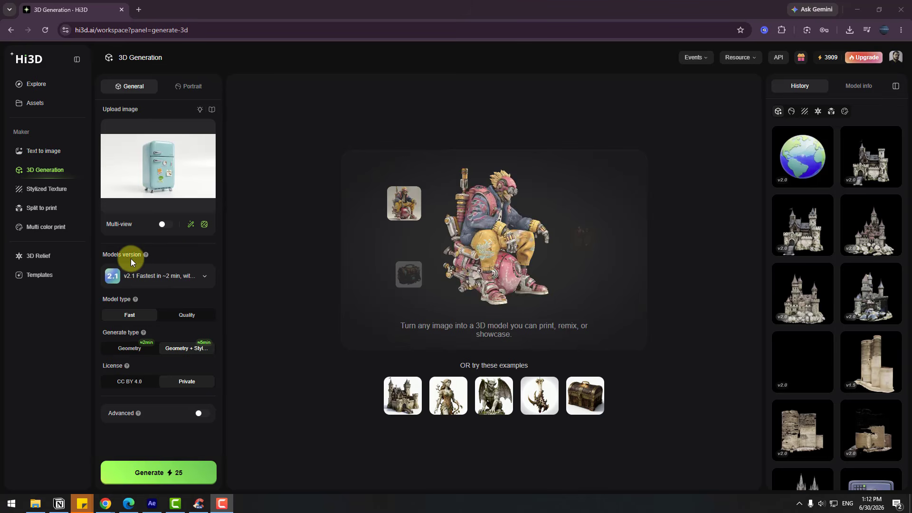
{"action": "left_click", "coordinate": [164, 276]}
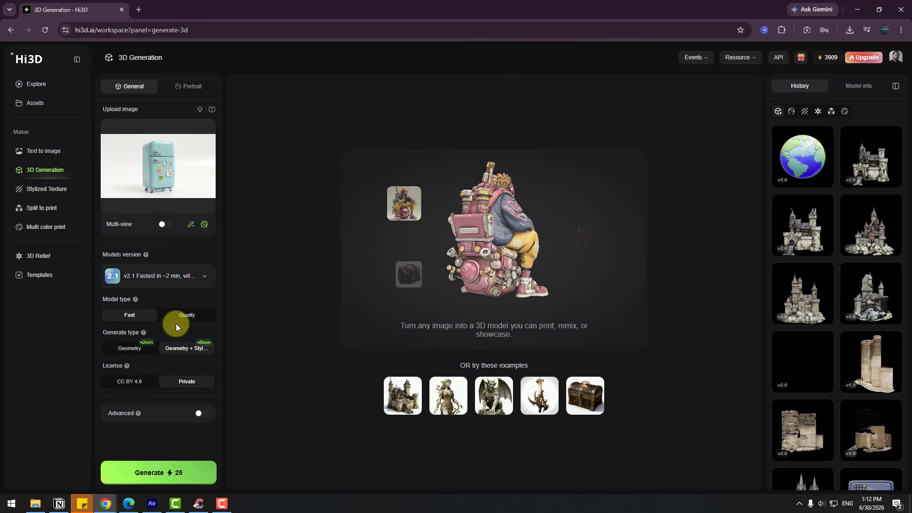
{"action": "left_click", "coordinate": [180, 316]}
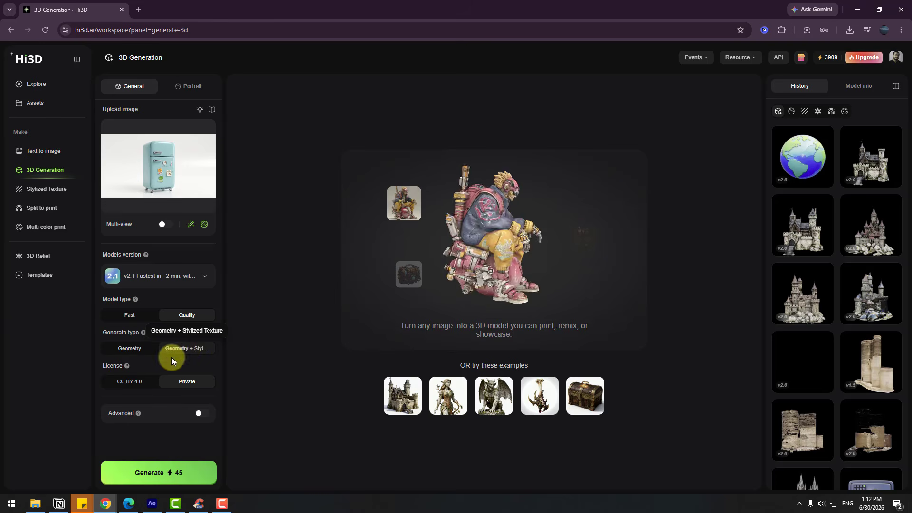
{"action": "left_click", "coordinate": [170, 476]}
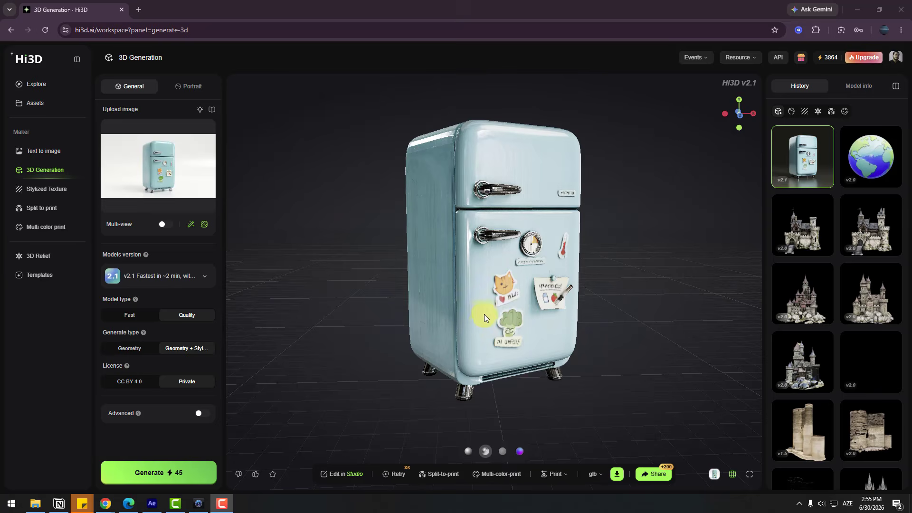
- Examine the fridge model from several angles in each of the available shading modes
{"action": "left_click_drag", "start_coordinate": [548, 314], "coordinate": [437, 319]}
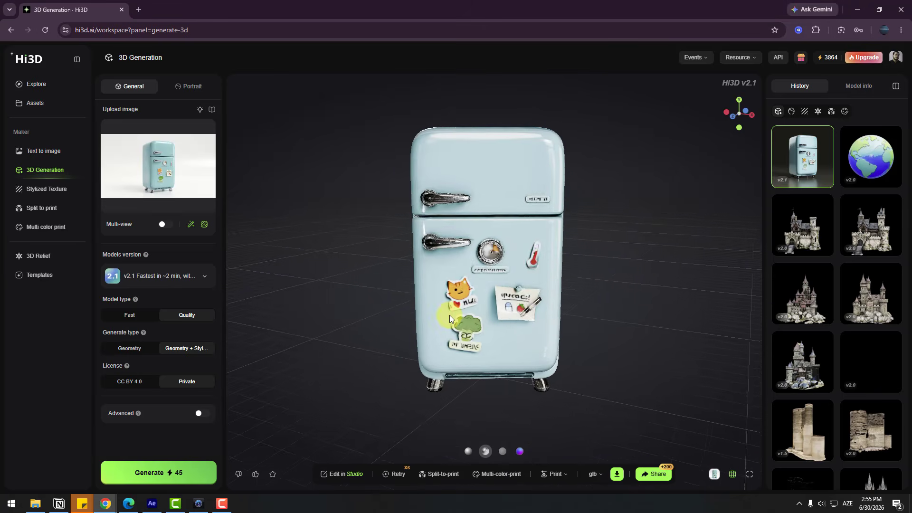
{"action": "scroll", "coordinate": [478, 247], "scroll_direction": "up", "scroll_amount": 3}
{"action": "left_click_drag", "start_coordinate": [480, 263], "coordinate": [530, 217]}
{"action": "left_click_drag", "start_coordinate": [474, 255], "coordinate": [467, 313]}
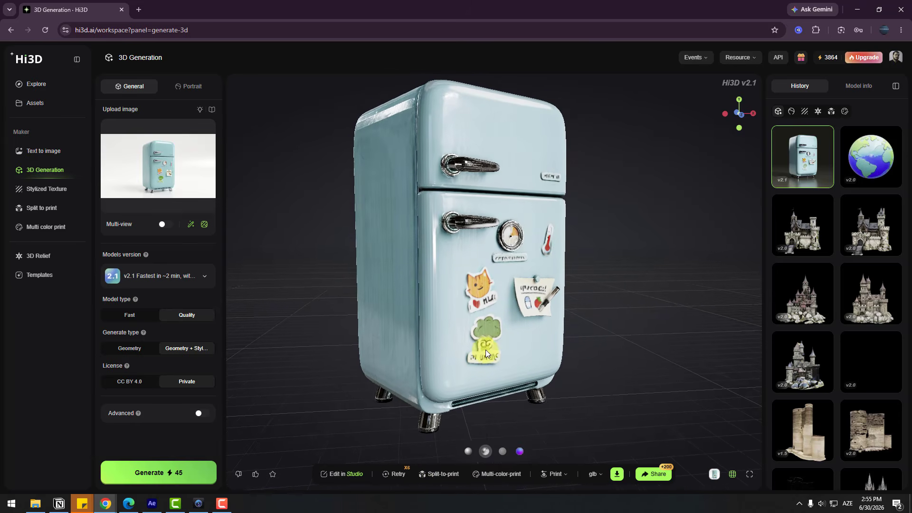
{"action": "left_click", "coordinate": [469, 451]}
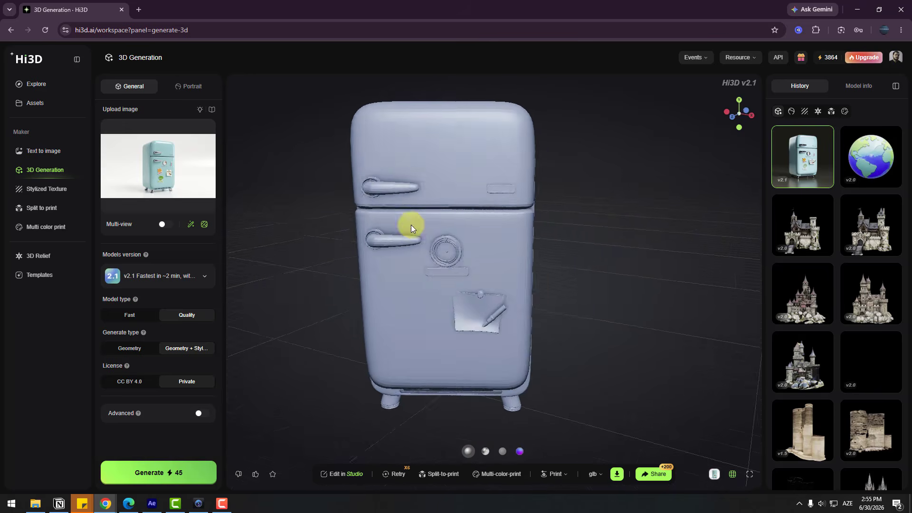
{"action": "scroll", "coordinate": [411, 224], "scroll_direction": "up", "scroll_amount": 10}
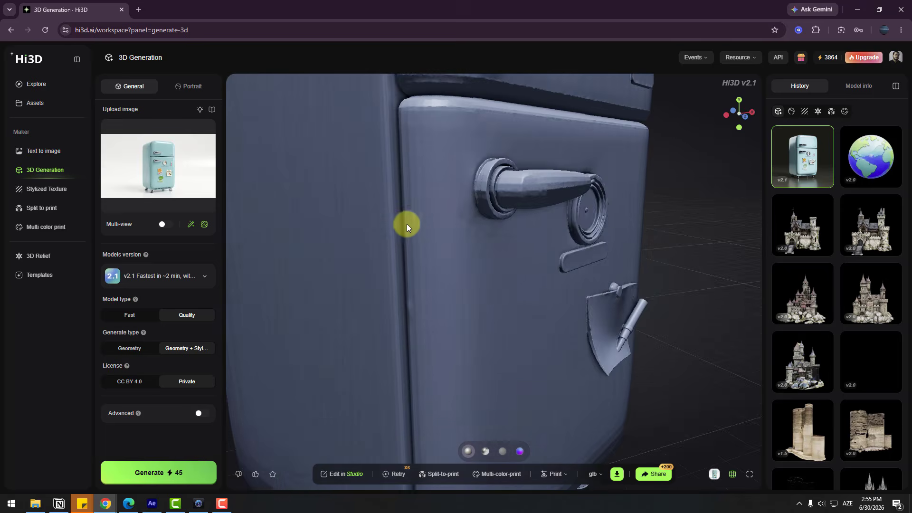
{"action": "scroll", "coordinate": [406, 223], "scroll_direction": "down", "scroll_amount": 8}
{"action": "left_click", "coordinate": [502, 451]}
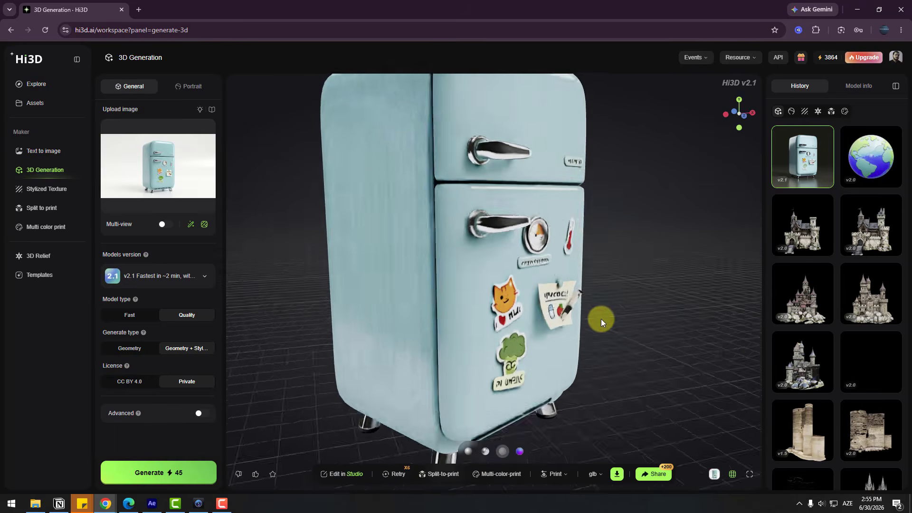
{"action": "left_click", "coordinate": [519, 451]}
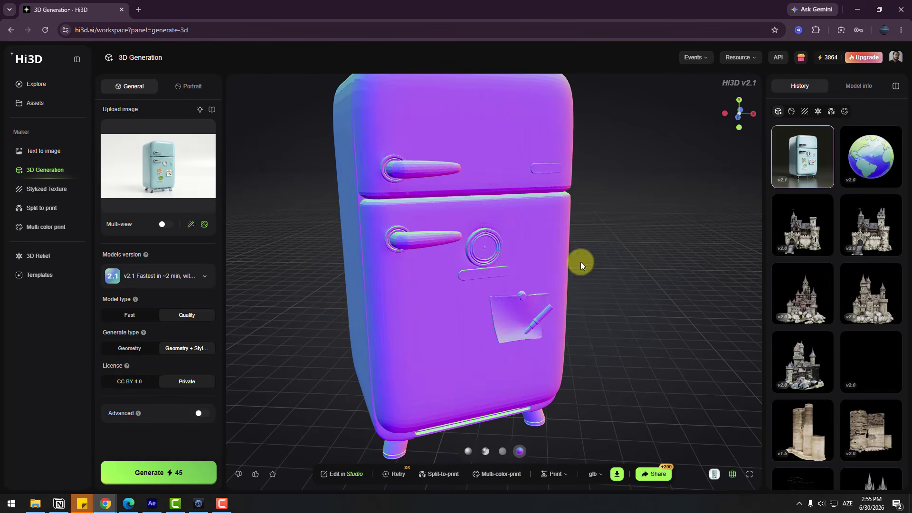
{"action": "left_click_drag", "start_coordinate": [580, 261], "coordinate": [582, 225]}
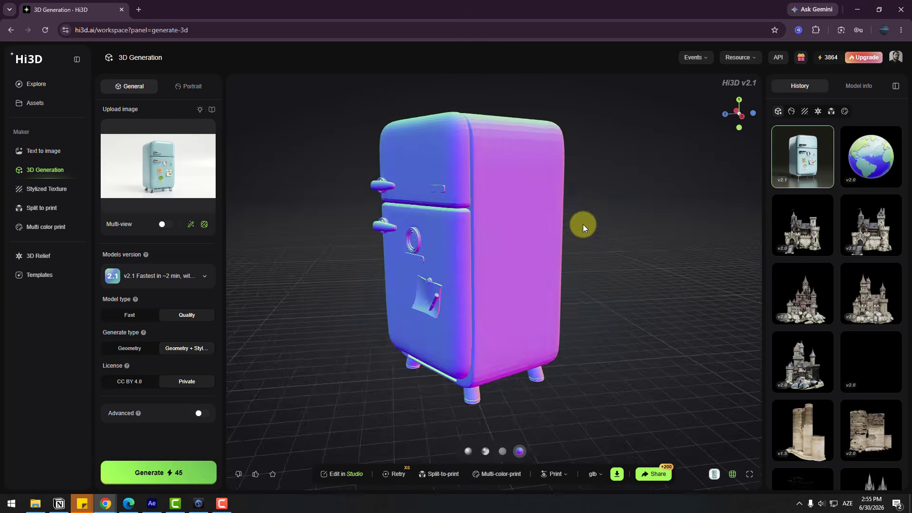
{"action": "left_click", "coordinate": [485, 452]}
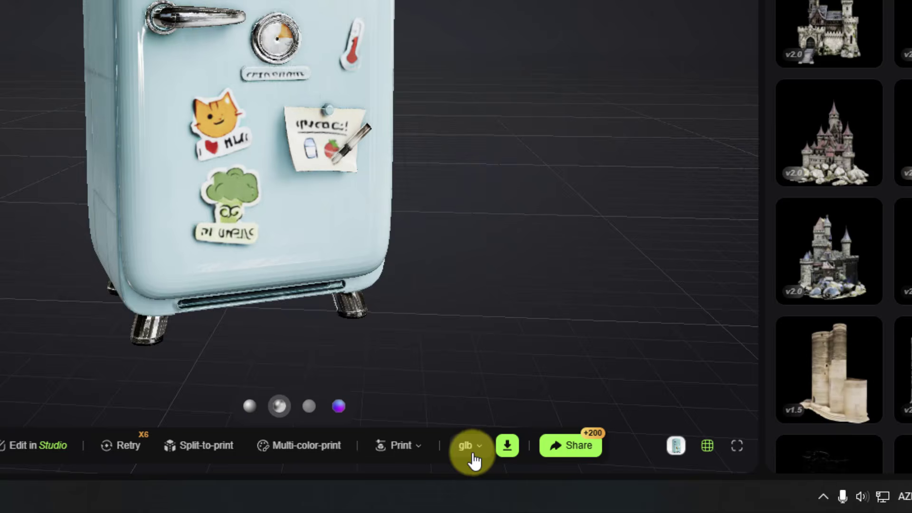
- Choose obj as the download format for the fridge model
{"action": "left_click", "coordinate": [585, 473]}
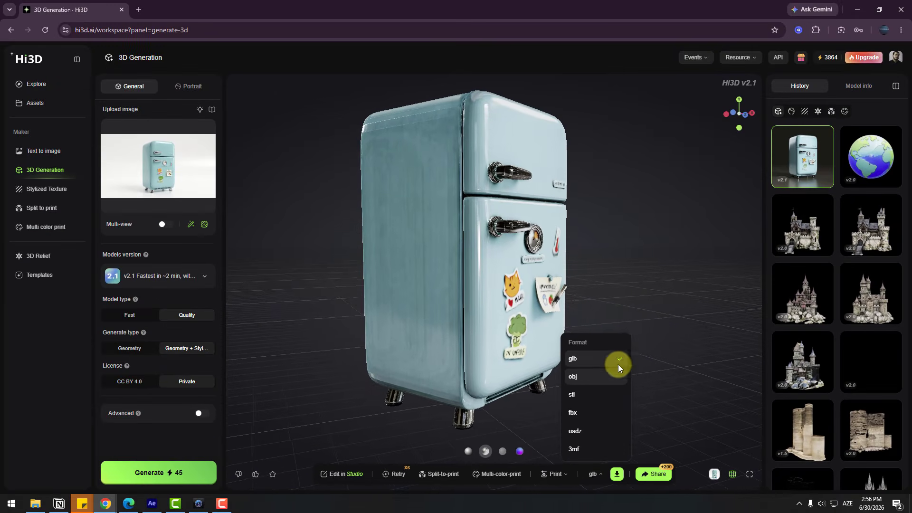
{"action": "left_click", "coordinate": [580, 378]}
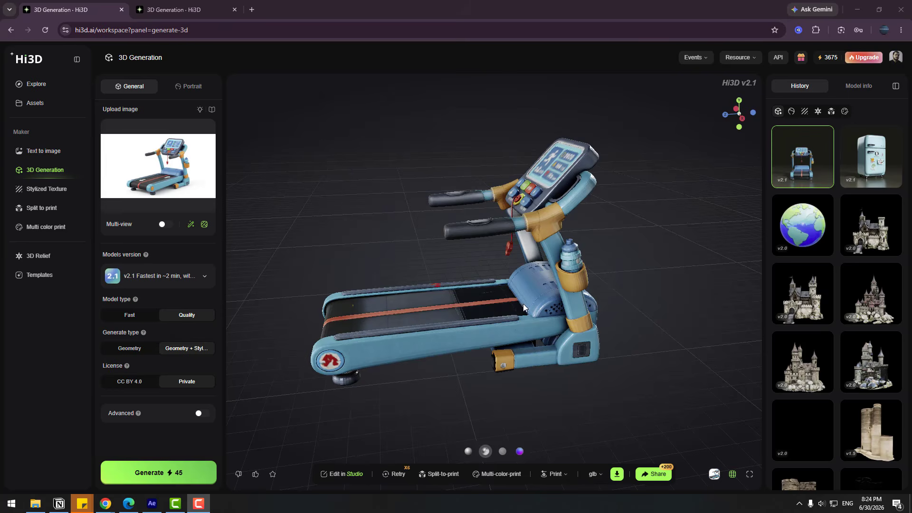
- Examine the treadmill model's details from several angles, both textured and as plain geometry
{"action": "left_click_drag", "start_coordinate": [573, 263], "coordinate": [332, 264]}
{"action": "scroll", "coordinate": [493, 251], "scroll_direction": "up", "scroll_amount": 3}
{"action": "left_click_drag", "start_coordinate": [584, 211], "coordinate": [463, 435]}
{"action": "scroll", "coordinate": [456, 178], "scroll_direction": "up", "scroll_amount": 3}
{"action": "scroll", "coordinate": [476, 237], "scroll_direction": "down", "scroll_amount": 2}
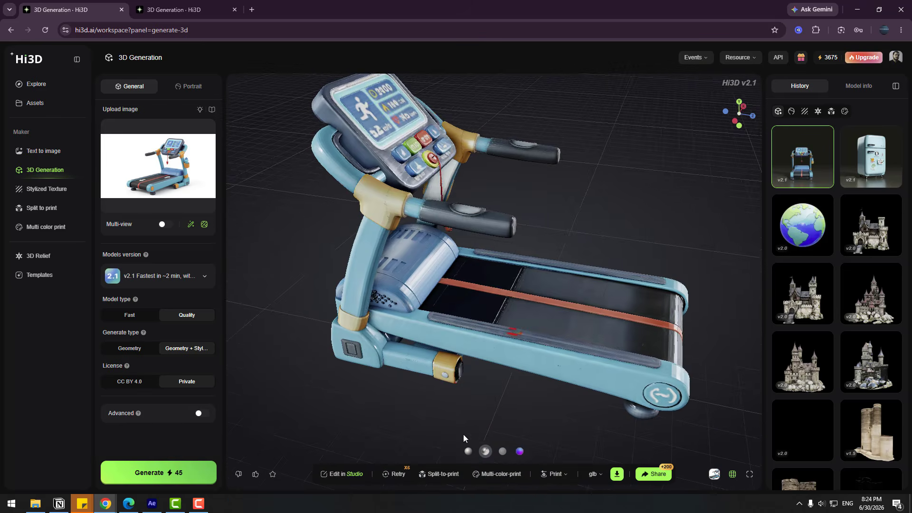
{"action": "left_click", "coordinate": [468, 453]}
{"action": "left_click_drag", "start_coordinate": [520, 281], "coordinate": [493, 333]}
{"action": "scroll", "coordinate": [493, 332], "scroll_direction": "down", "scroll_amount": 3}
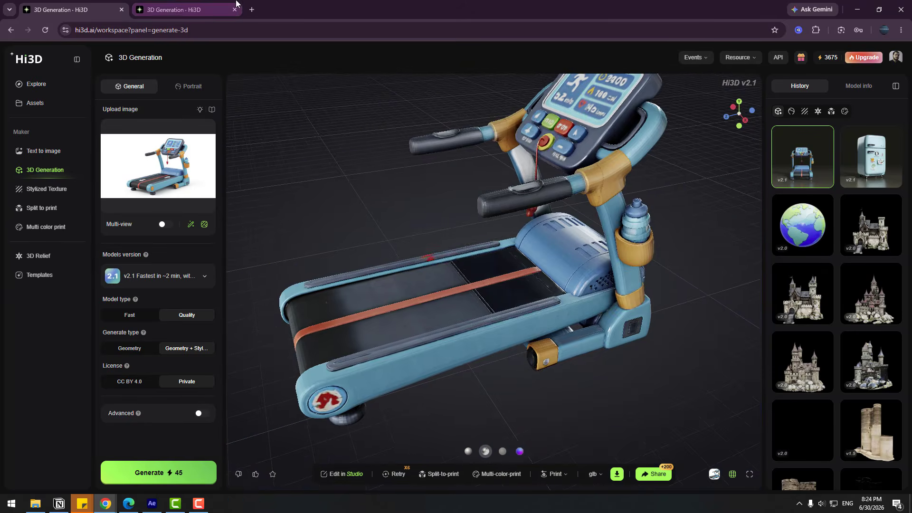
- Open the camper van model and examine its roof luggage, interior and untextured geometry
{"action": "left_click", "coordinate": [180, 6]}
{"action": "scroll", "coordinate": [474, 216], "scroll_direction": "up", "scroll_amount": 3}
{"action": "left_click_drag", "start_coordinate": [474, 215], "coordinate": [397, 148]}
{"action": "left_click_drag", "start_coordinate": [452, 172], "coordinate": [526, 252]}
{"action": "scroll", "coordinate": [436, 234], "scroll_direction": "down", "scroll_amount": 3}
{"action": "scroll", "coordinate": [475, 235], "scroll_direction": "up", "scroll_amount": 4}
{"action": "scroll", "coordinate": [476, 235], "scroll_direction": "down", "scroll_amount": 5}
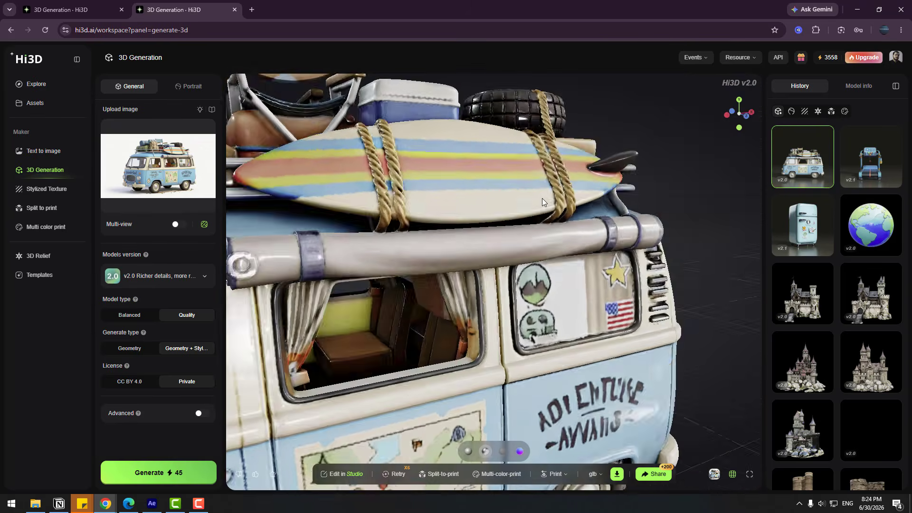
{"action": "left_click_drag", "start_coordinate": [542, 198], "coordinate": [472, 455]}
{"action": "scroll", "coordinate": [396, 350], "scroll_direction": "down", "scroll_amount": 3}
{"action": "left_click", "coordinate": [468, 451]}
{"action": "scroll", "coordinate": [500, 348], "scroll_direction": "up", "scroll_amount": 5}
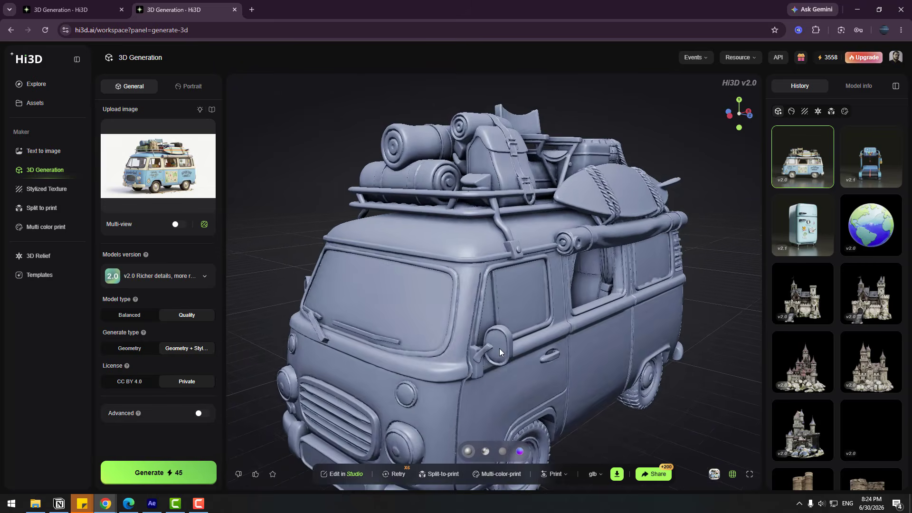
{"action": "left_click_drag", "start_coordinate": [503, 342], "coordinate": [593, 360]}
{"action": "scroll", "coordinate": [563, 324], "scroll_direction": "down", "scroll_amount": 5}
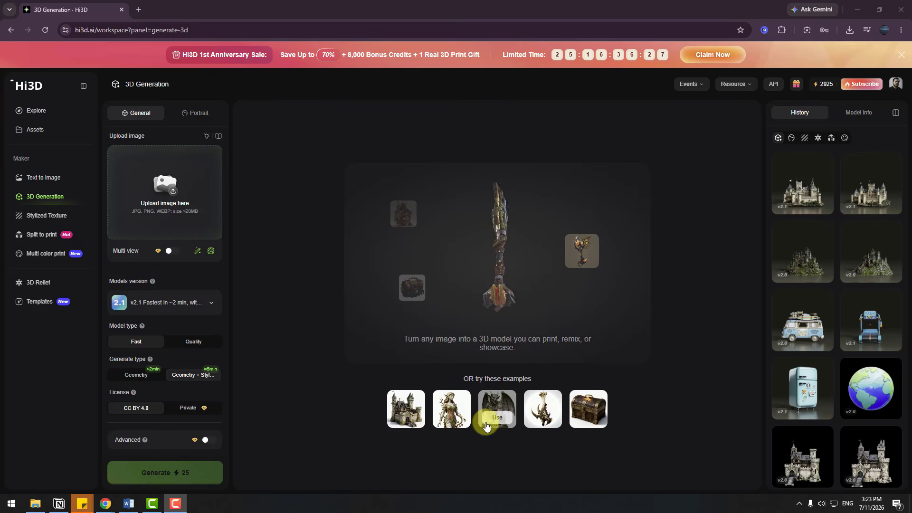
- Send the third fridge image from the Text to image history to 3D generation and generate it with V2.1
{"action": "left_click", "coordinate": [43, 178]}
{"action": "mouse_move", "coordinate": [669, 386]}
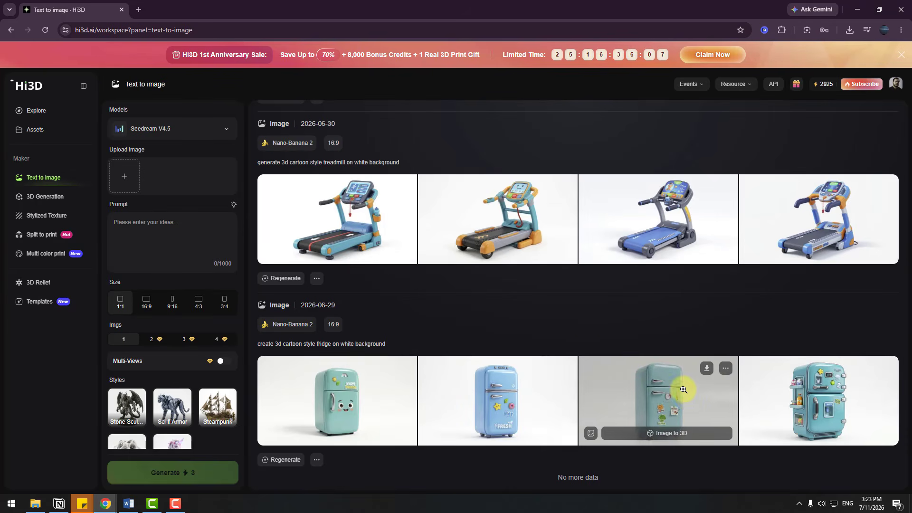
{"action": "left_click", "coordinate": [672, 434]}
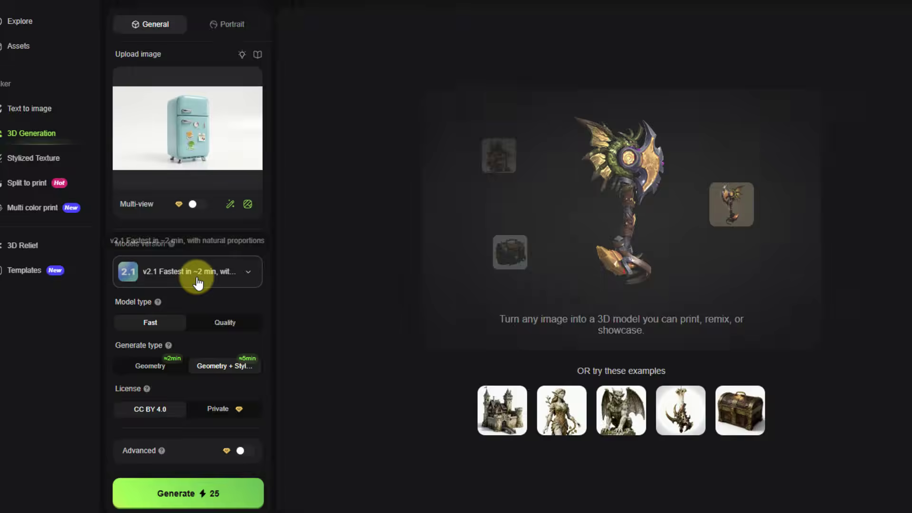
{"action": "left_click", "coordinate": [167, 303]}
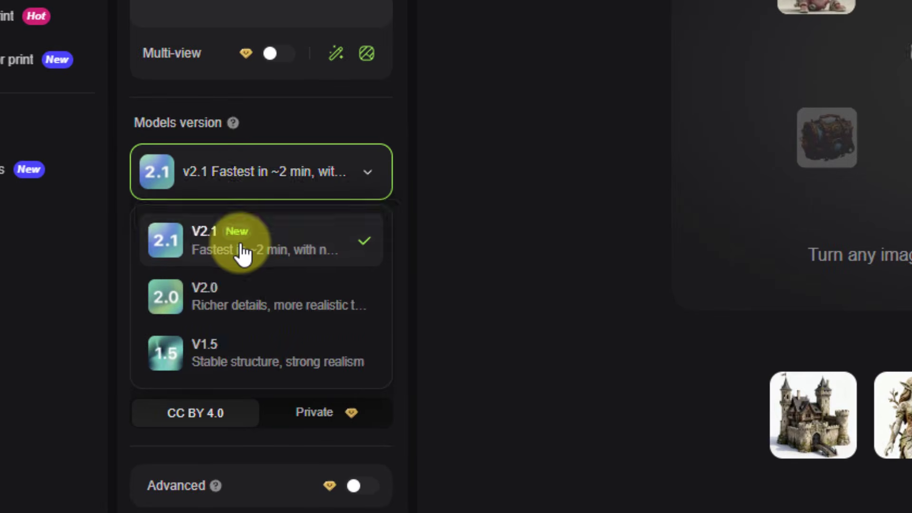
{"action": "left_click", "coordinate": [235, 253]}
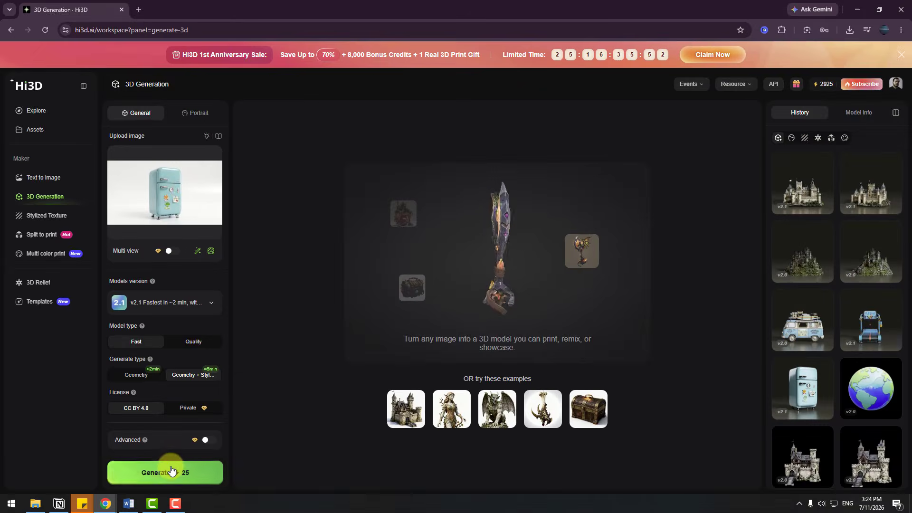
{"action": "left_click", "coordinate": [171, 471]}
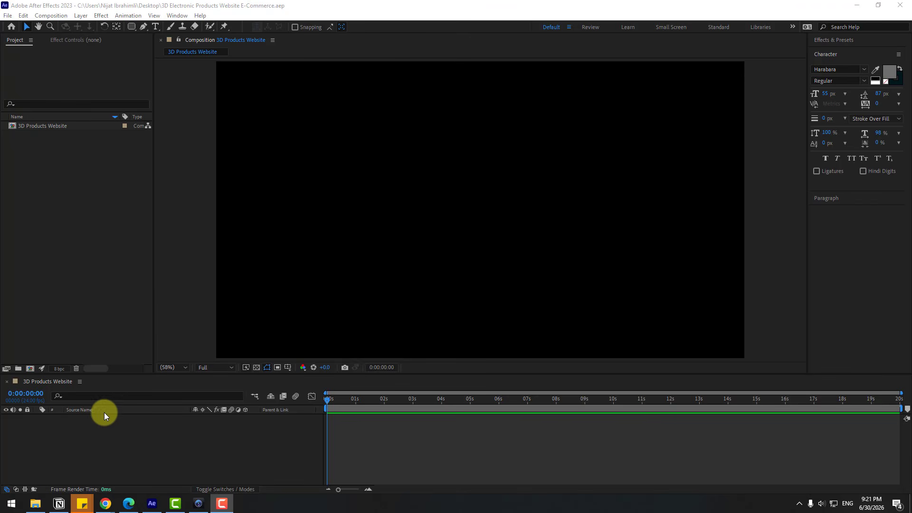
- In After Effects, add a black 1920x1080 solid named BG to the 3D Products Website composition
{"action": "right_click", "coordinate": [128, 444]}
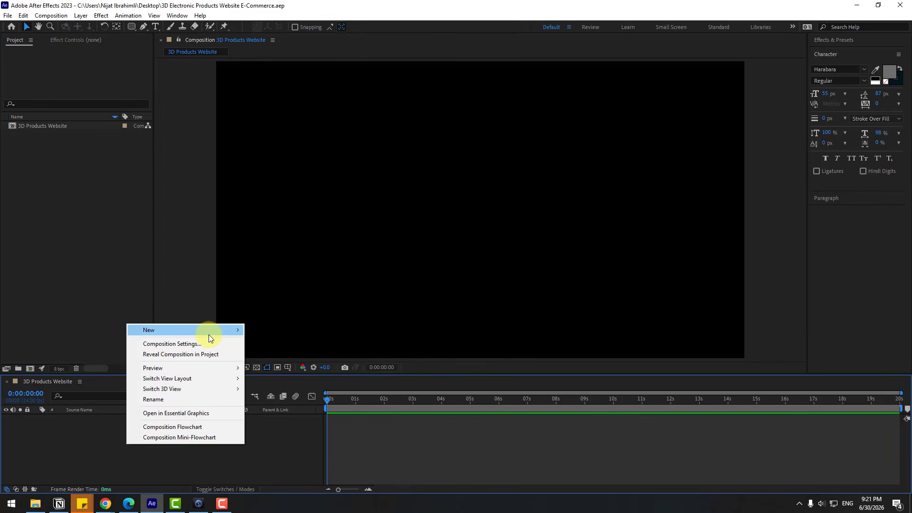
{"action": "mouse_move", "coordinate": [209, 334]}
{"action": "left_click", "coordinate": [271, 354]}
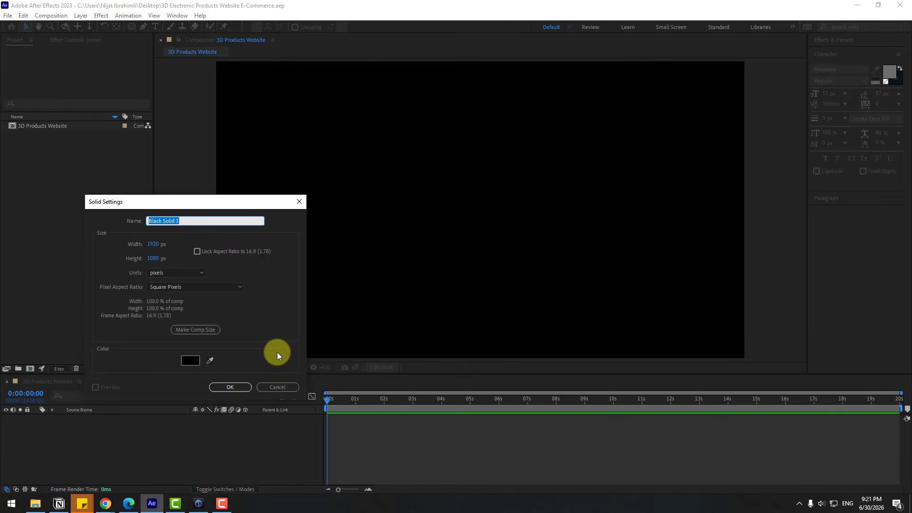
{"action": "type", "text": "BG"}
{"action": "left_click", "coordinate": [222, 388]}
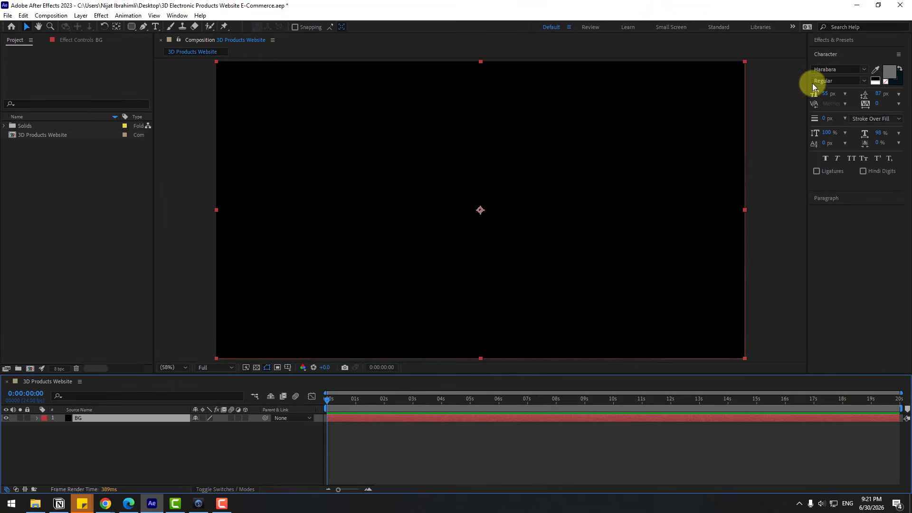
- Find the Fill effect among the effects and apply it to the BG solid
{"action": "left_click", "coordinate": [825, 48]}
{"action": "left_click", "coordinate": [820, 53]}
{"action": "type", "text": "drop s"}
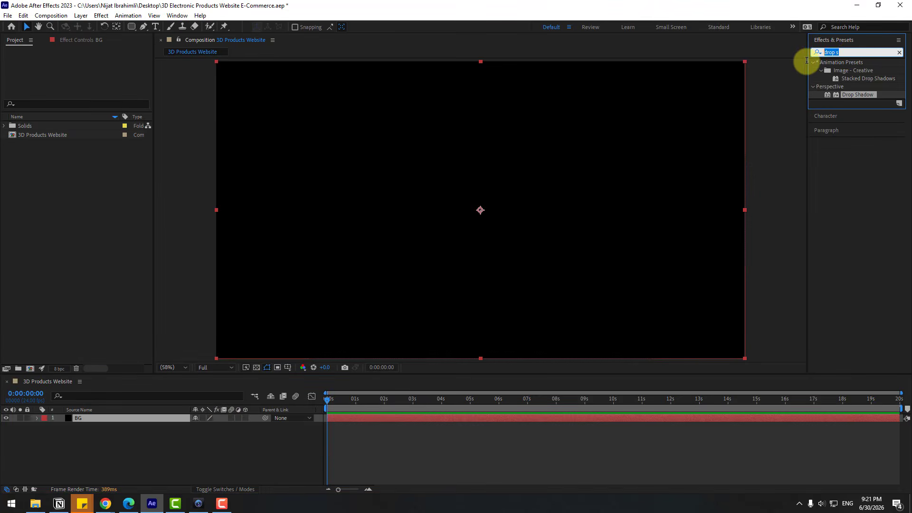
{"action": "type", "text": "fill"}
{"action": "left_click_drag", "start_coordinate": [845, 111], "coordinate": [105, 421]}
- Set the BG solid's Fill color to a very pale blue and lock the layer
{"action": "left_click", "coordinate": [89, 84]}
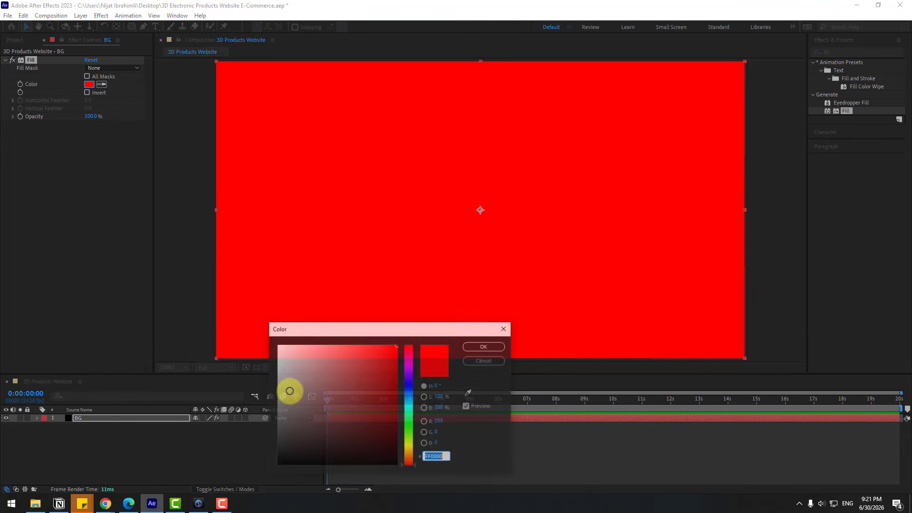
{"action": "left_click", "coordinate": [404, 402]}
{"action": "left_click_drag", "start_coordinate": [302, 357], "coordinate": [289, 347]}
{"action": "left_click", "coordinate": [481, 347]}
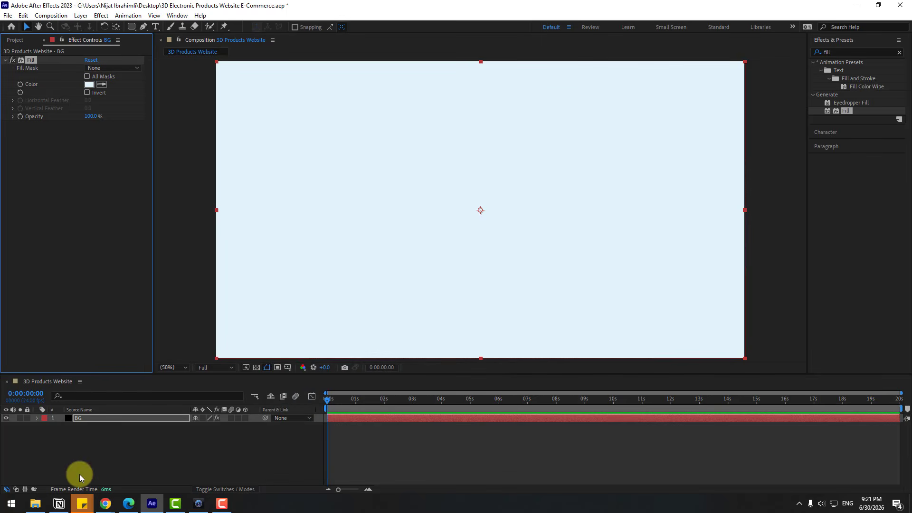
{"action": "left_click", "coordinate": [29, 419]}
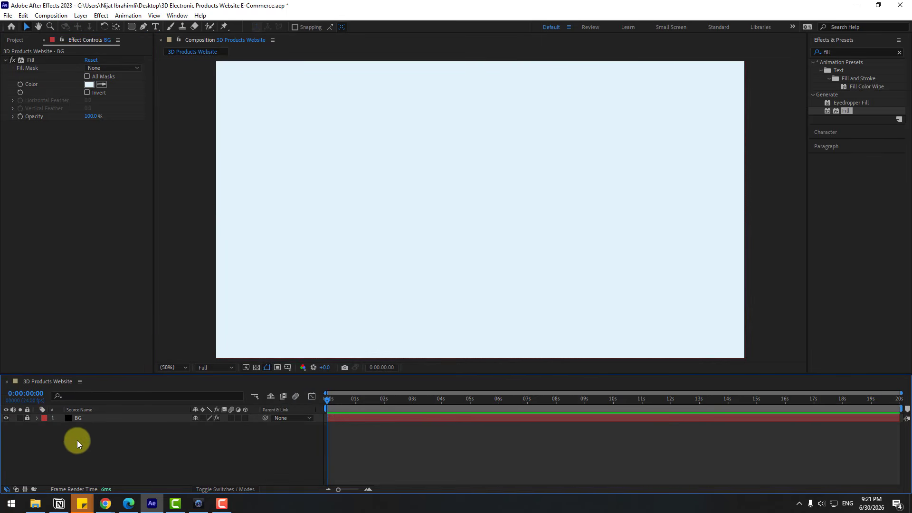
- Show the title/action safe guides and draw a centered rounded rectangle about 1725 × 974 px as the website panel
{"action": "left_click_drag", "start_coordinate": [128, 29], "coordinate": [151, 44]}
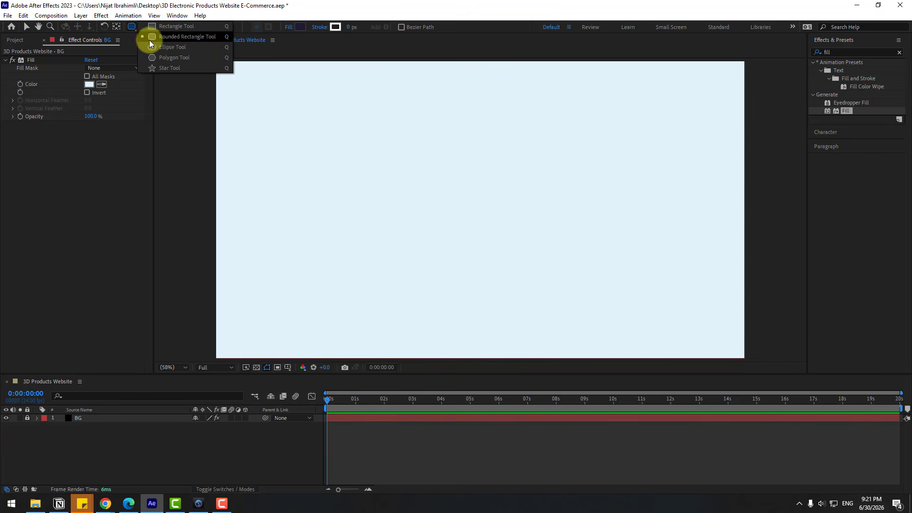
{"action": "left_click", "coordinate": [197, 38]}
{"action": "left_click", "coordinate": [287, 368]}
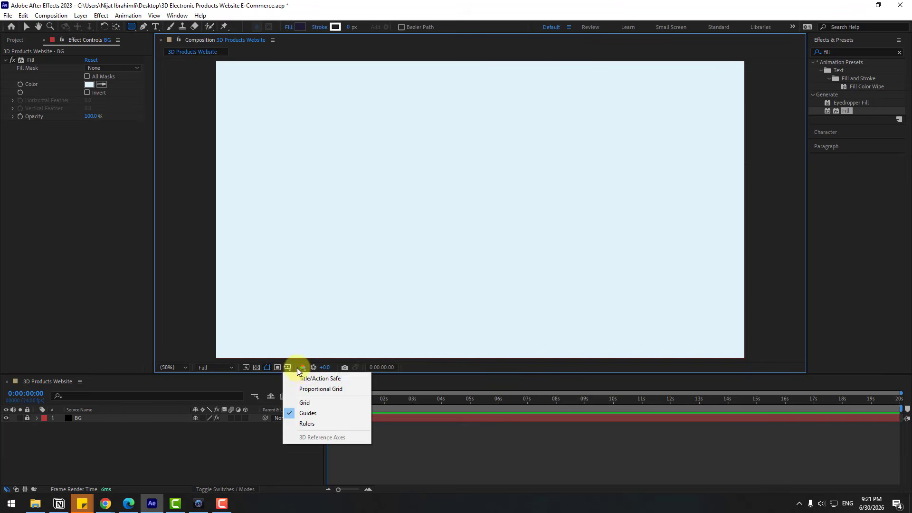
{"action": "left_click", "coordinate": [319, 379]}
{"action": "left_click_drag", "start_coordinate": [242, 76], "coordinate": [717, 346]}
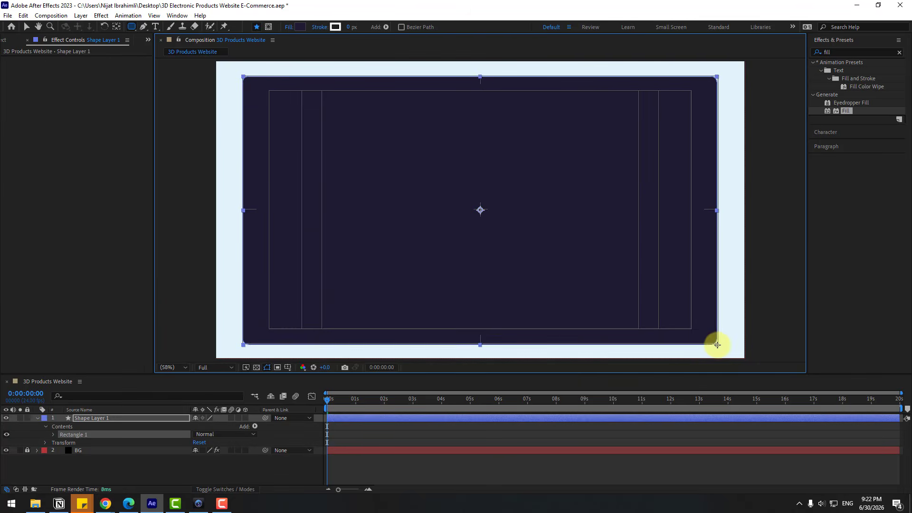
- Change the rounded rectangle's fill to white and hide the title/action safe guides
{"action": "key", "text": "v"}
{"action": "left_click", "coordinate": [374, 28]}
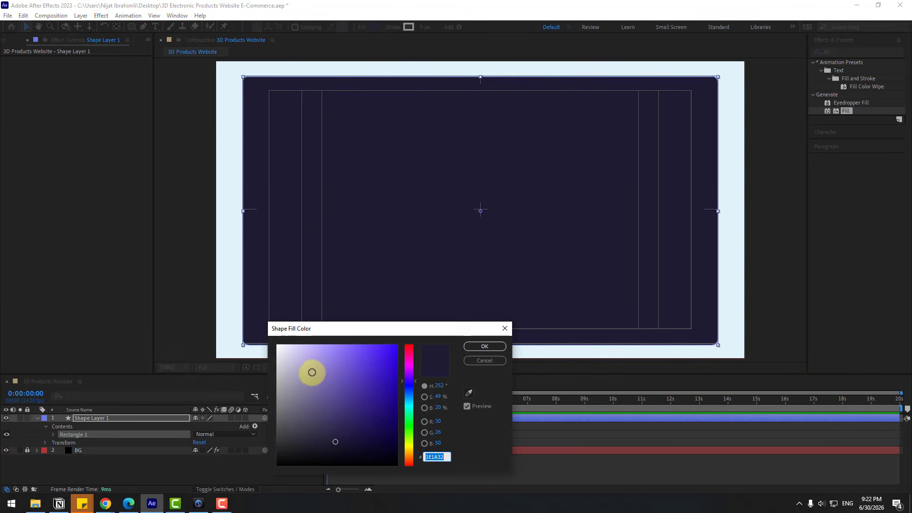
{"action": "left_click_drag", "start_coordinate": [312, 372], "coordinate": [272, 341]}
{"action": "left_click", "coordinate": [484, 345]}
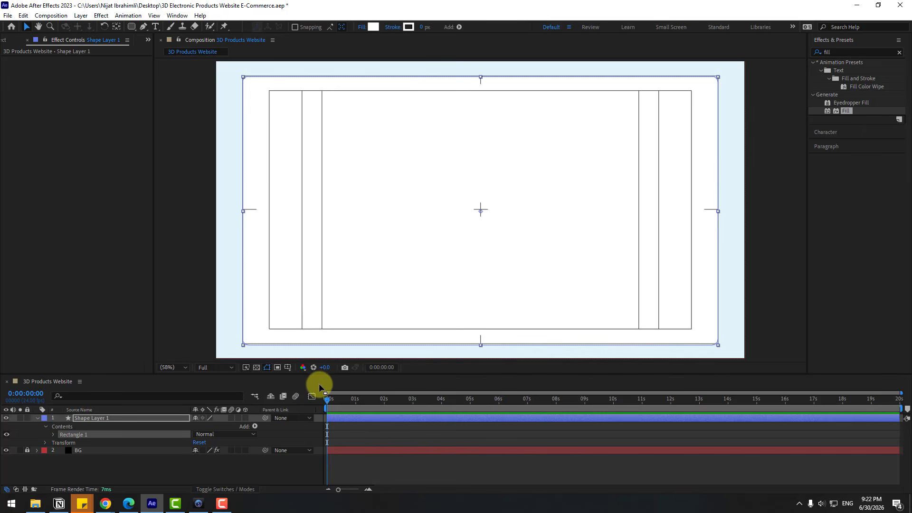
{"action": "left_click", "coordinate": [295, 373]}
{"action": "left_click", "coordinate": [295, 379]}
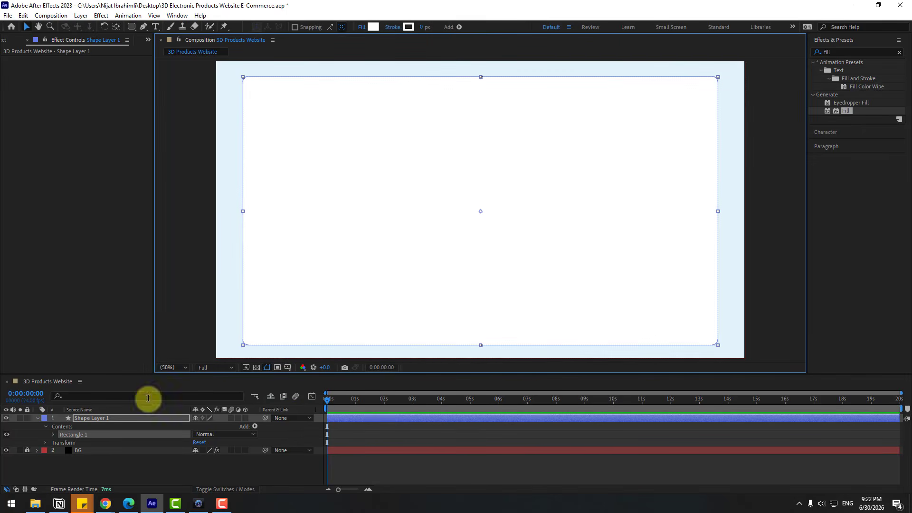
- Set the white rectangle path's Roundness to 88
{"action": "left_click", "coordinate": [52, 435]}
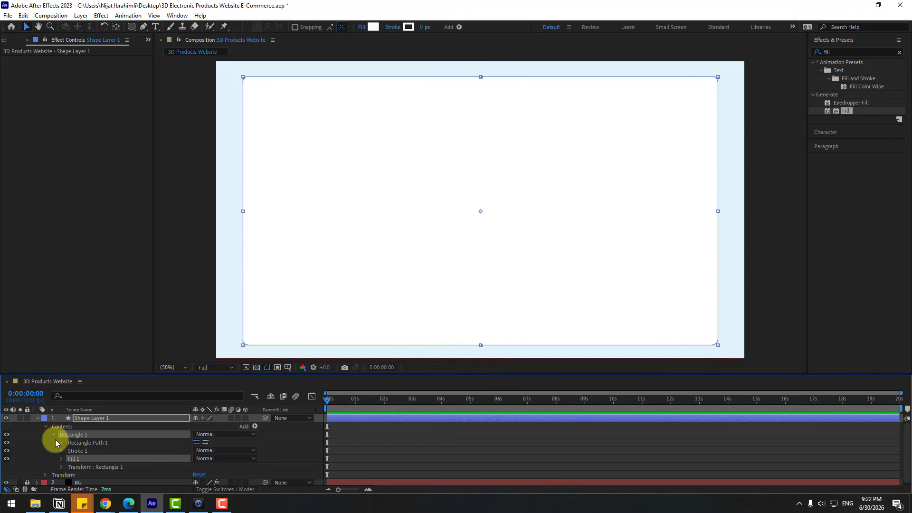
{"action": "left_click", "coordinate": [62, 443]}
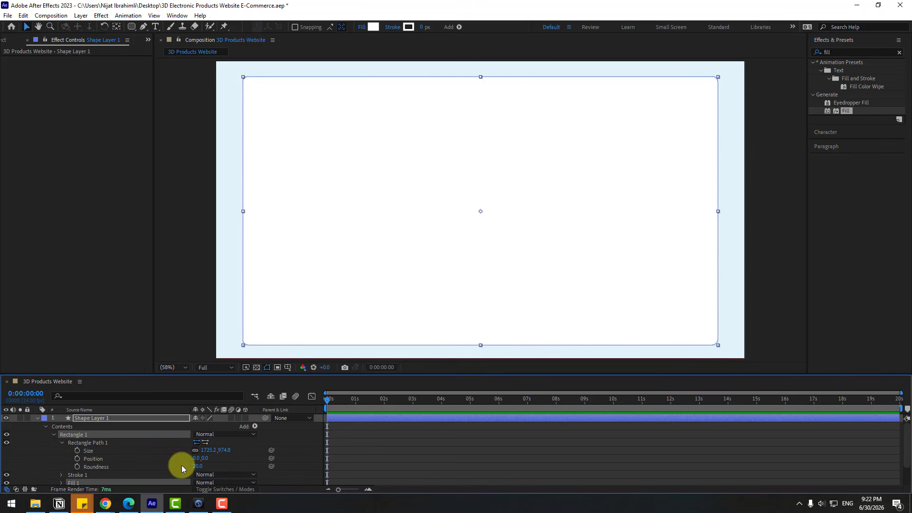
{"action": "left_click_drag", "start_coordinate": [197, 469], "coordinate": [203, 466]}
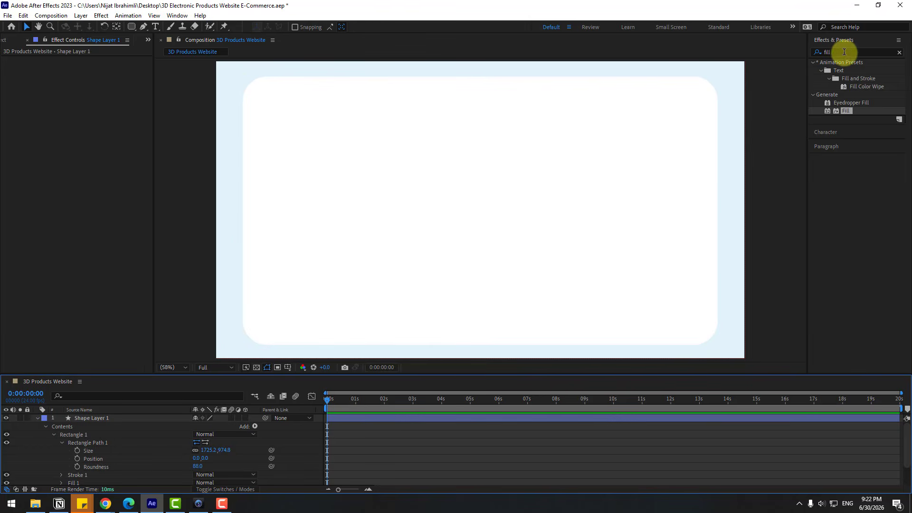
- Apply a Drop Shadow effect to the white panel with Distance 23 and Softness 93
{"action": "double_click", "coordinate": [844, 52]}
{"action": "type", "text": "drop"}
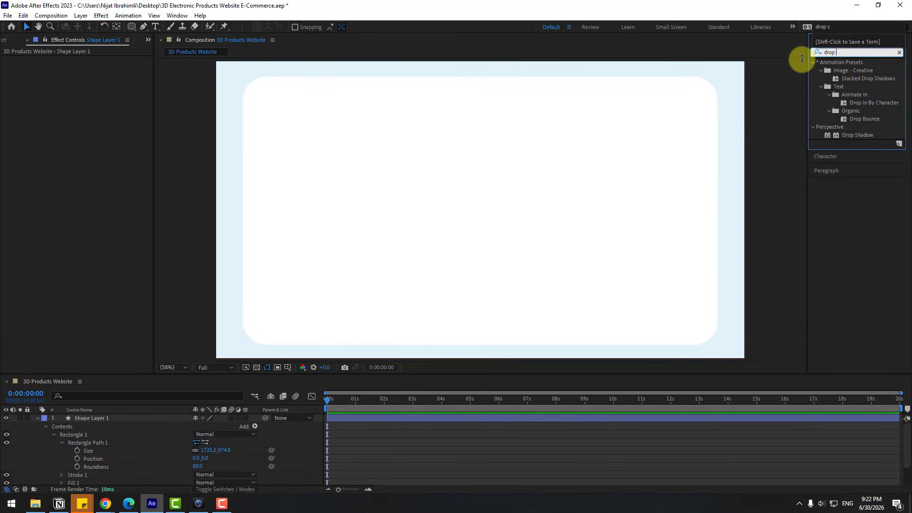
{"action": "left_click_drag", "start_coordinate": [850, 137], "coordinate": [98, 418]}
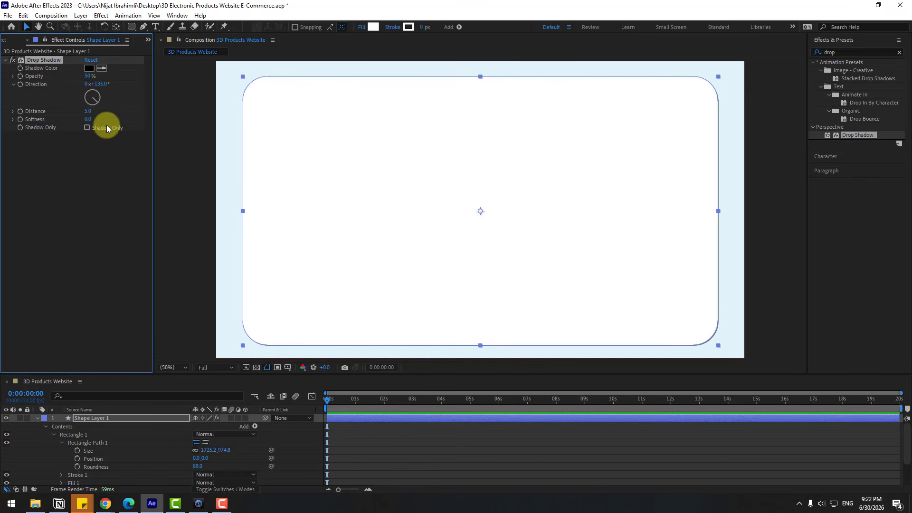
{"action": "left_click_drag", "start_coordinate": [88, 114], "coordinate": [118, 117]}
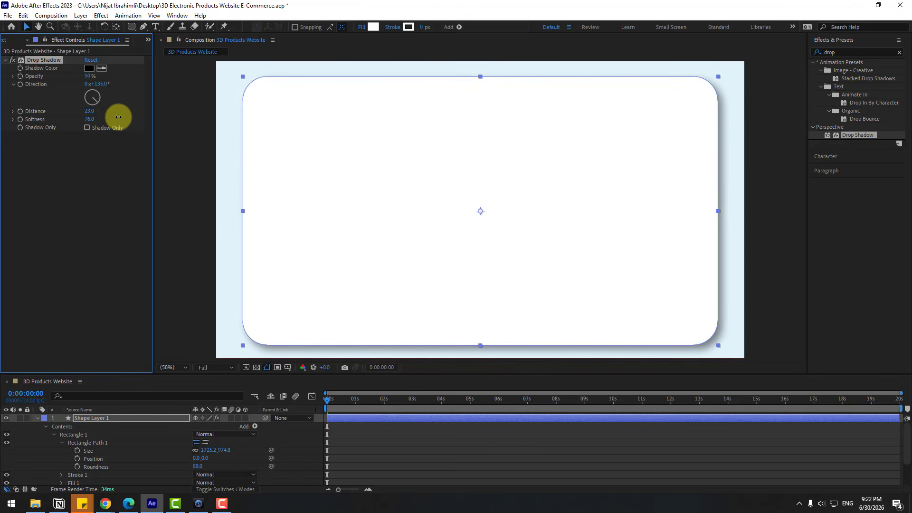
- Recolor the shadow to a darker shade of the background's blue with Distance 34, and rename the panel layer website
{"action": "left_click", "coordinate": [102, 68]}
{"action": "left_click", "coordinate": [231, 92]}
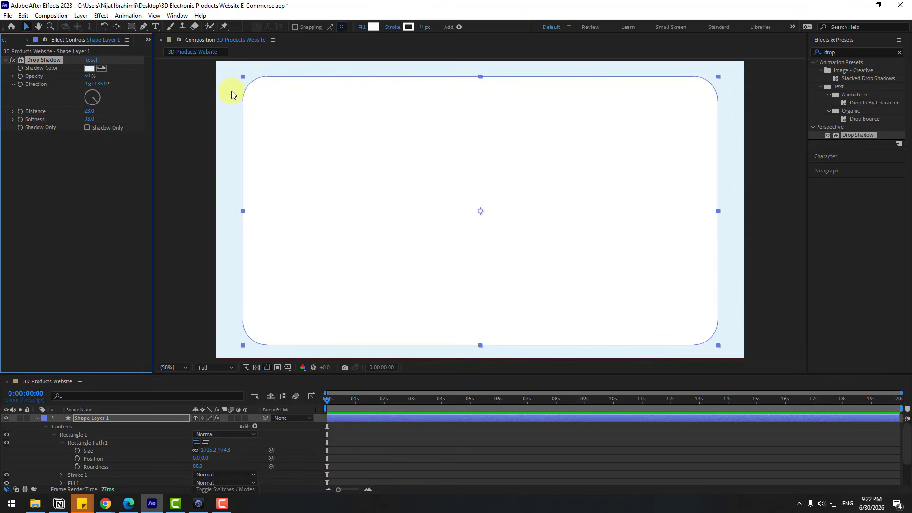
{"action": "left_click", "coordinate": [88, 69]}
{"action": "left_click_drag", "start_coordinate": [304, 362], "coordinate": [330, 374]}
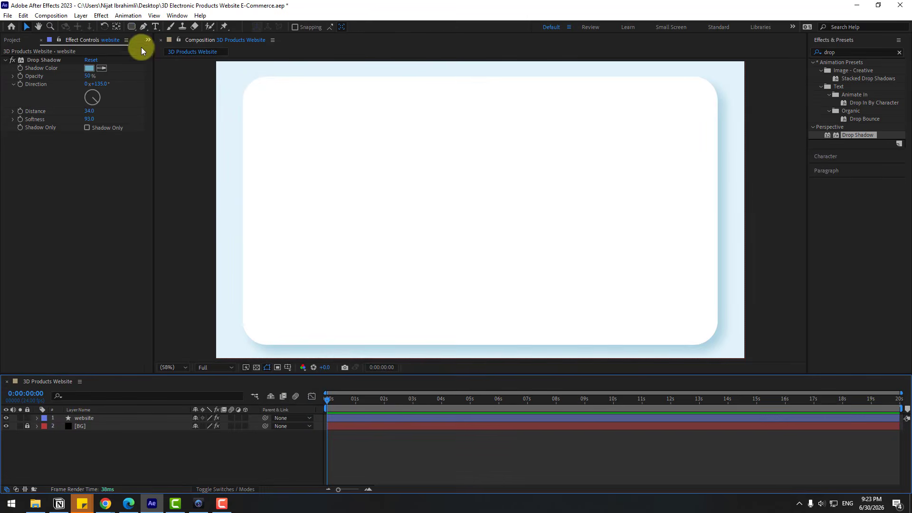
- Add a text layer reading "Home" and place it in the upper area of the white panel as a navigation item
{"action": "left_click", "coordinate": [155, 27]}
{"action": "left_click", "coordinate": [336, 136]}
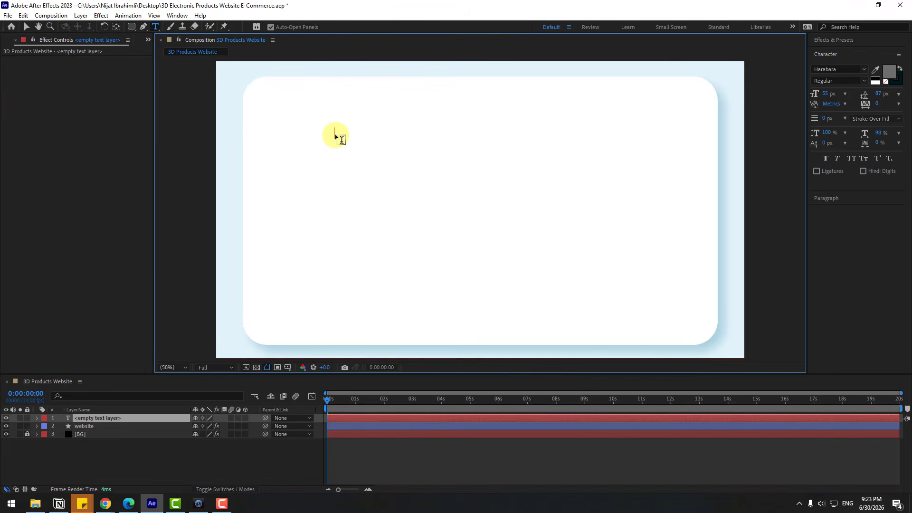
{"action": "left_click", "coordinate": [26, 27]}
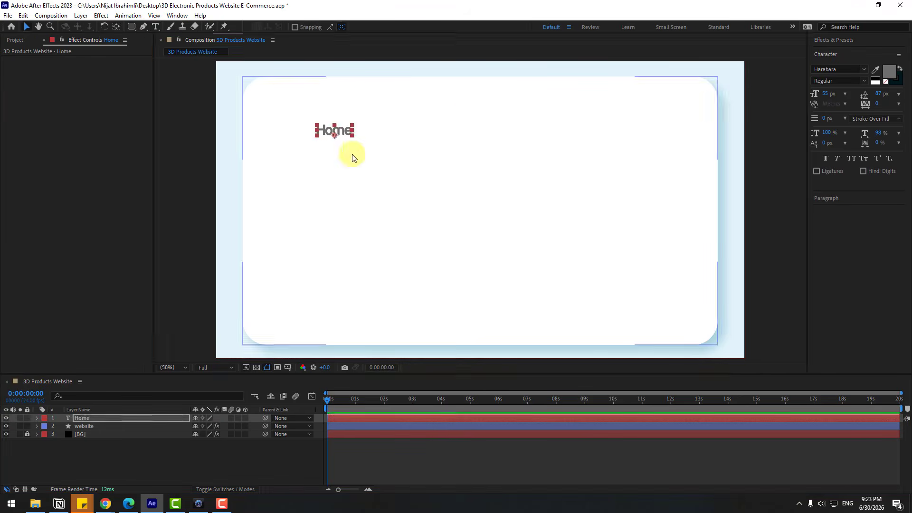
{"action": "left_click_drag", "start_coordinate": [334, 131], "coordinate": [438, 104]}
- Duplicate the Home text twice along the same row and change the copies to "Products" and "Contact Us"
{"action": "key", "text": "ctrl+d"}
{"action": "double_click", "coordinate": [513, 107]}
{"action": "type", "text": "Products"}
{"action": "key", "text": "ctrl+d"}
{"action": "double_click", "coordinate": [589, 105]}
{"action": "type", "text": "Contact Us"}
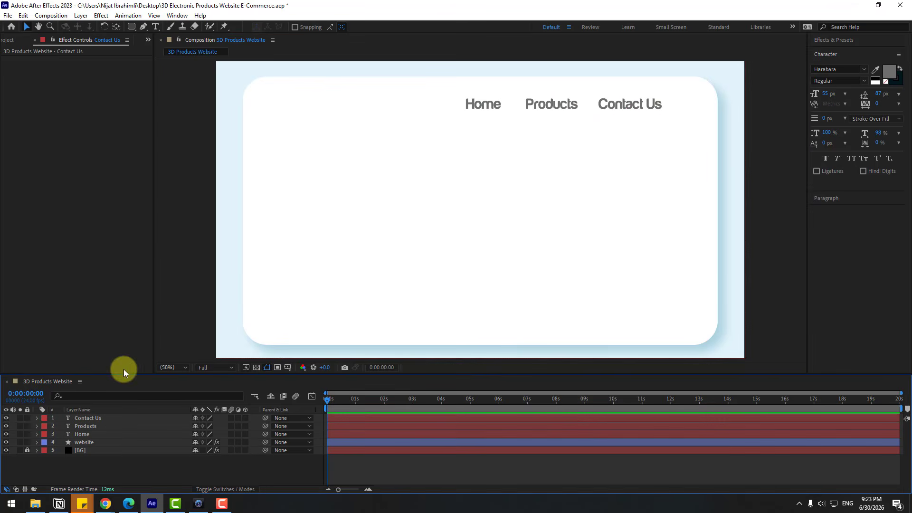
- Draw a tall rounded rectangle in the left half of the white panel and switch its fill to a linear gradient
{"action": "left_click_drag", "start_coordinate": [130, 31], "coordinate": [188, 41]}
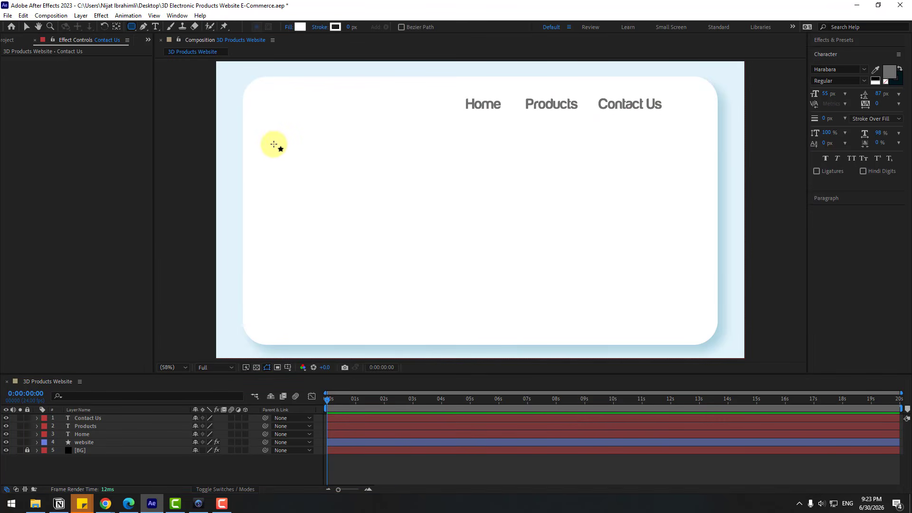
{"action": "left_click_drag", "start_coordinate": [296, 140], "coordinate": [435, 308]}
{"action": "left_click", "coordinate": [26, 26]}
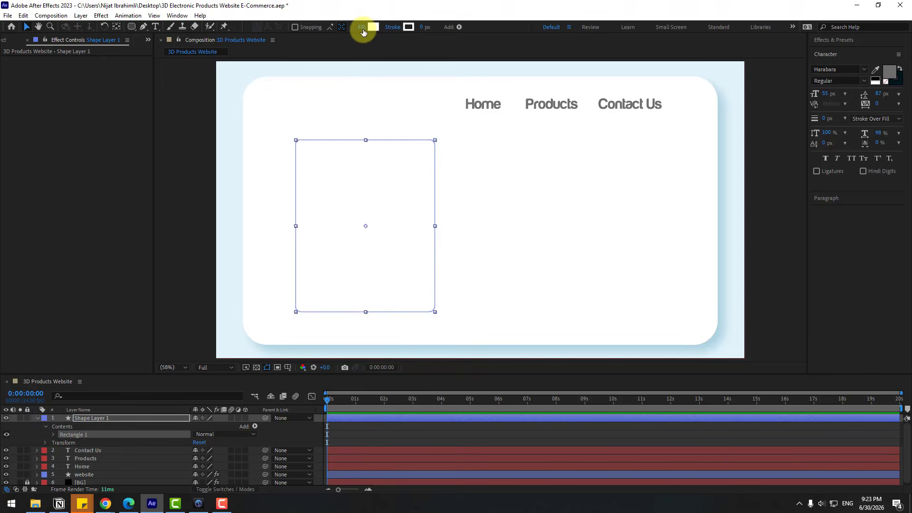
{"action": "left_click", "coordinate": [362, 27]}
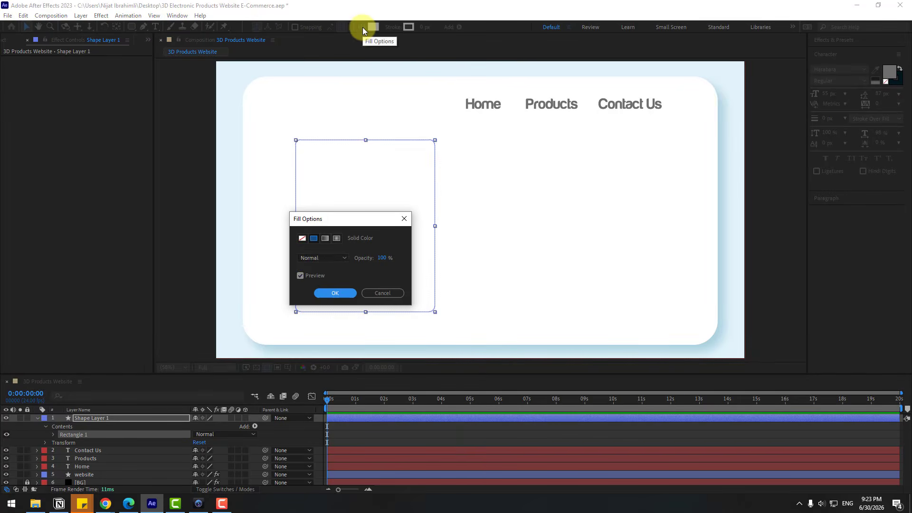
{"action": "left_click", "coordinate": [327, 238]}
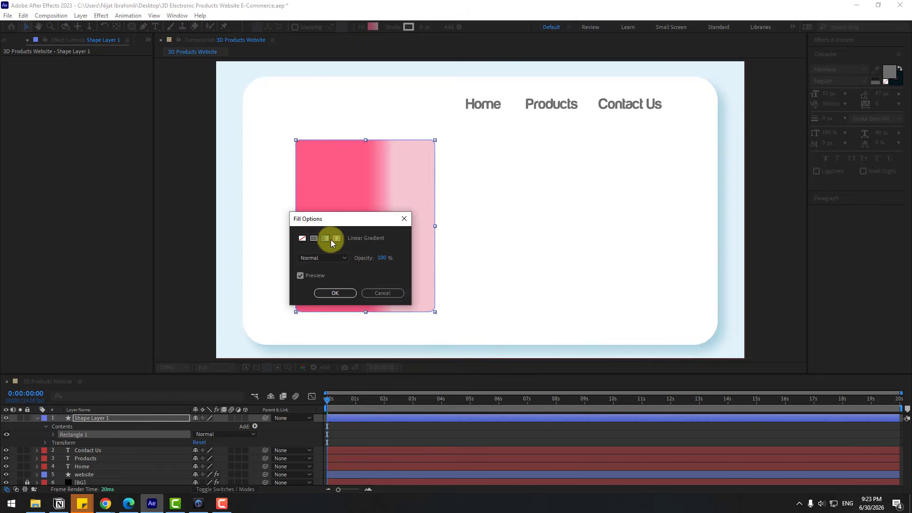
{"action": "left_click", "coordinate": [337, 292]}
- Make the gradient's light end stop a slightly deeper pink and turn the gradient to run vertically down the card
{"action": "left_click", "coordinate": [373, 28]}
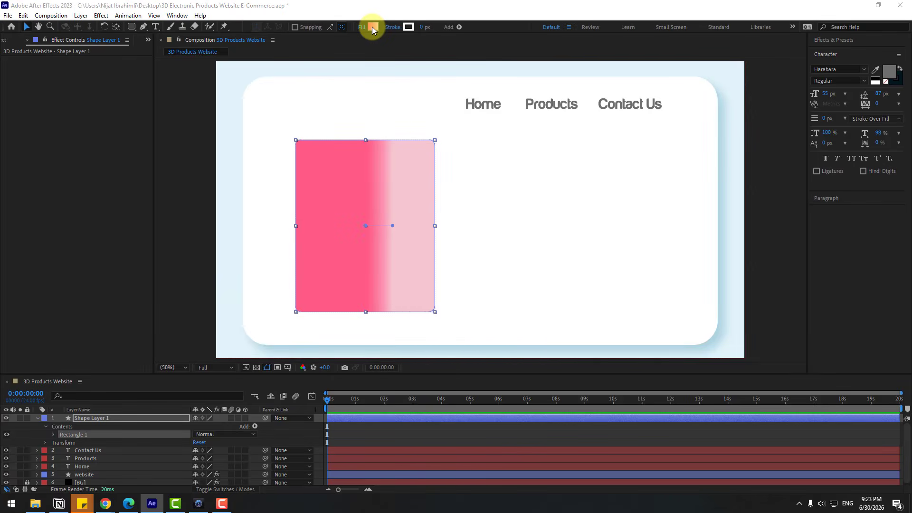
{"action": "left_click_drag", "start_coordinate": [262, 272], "coordinate": [229, 265]}
{"action": "left_click", "coordinate": [289, 316]}
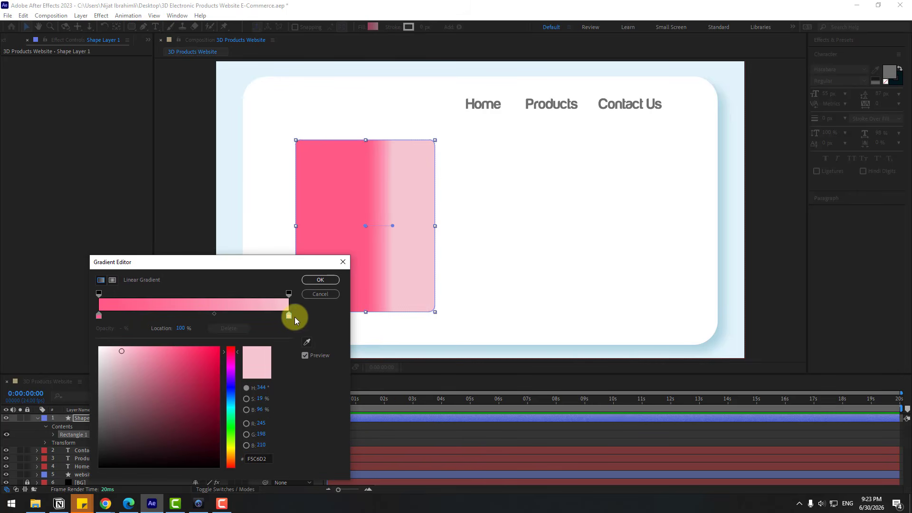
{"action": "left_click_drag", "start_coordinate": [118, 359], "coordinate": [129, 354]}
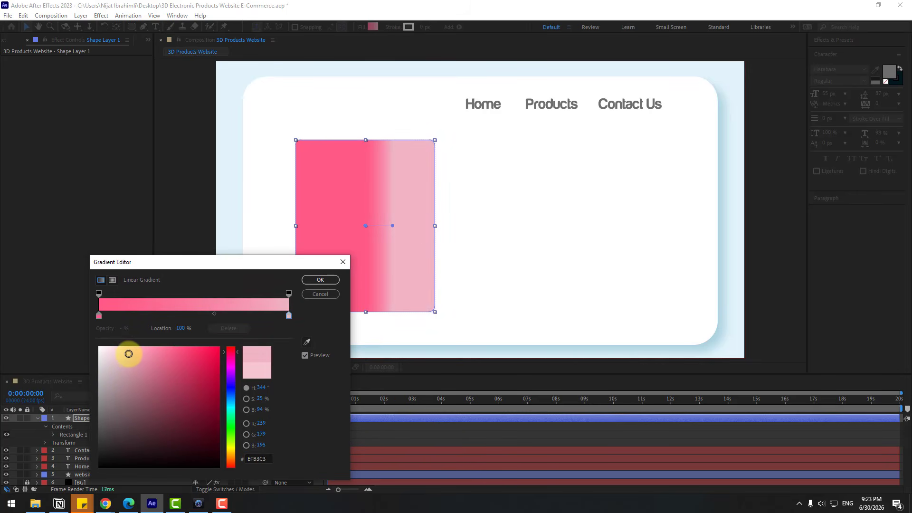
{"action": "left_click", "coordinate": [321, 280]}
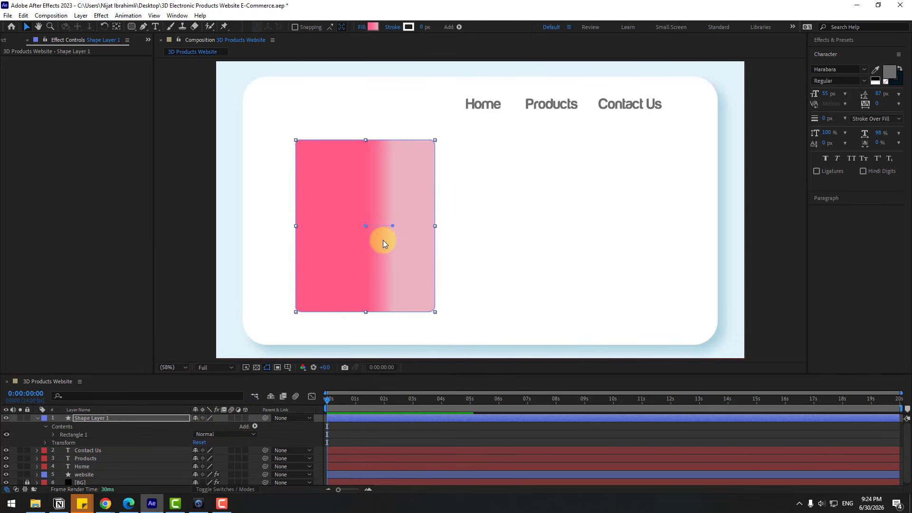
{"action": "left_click_drag", "start_coordinate": [393, 229], "coordinate": [378, 315]}
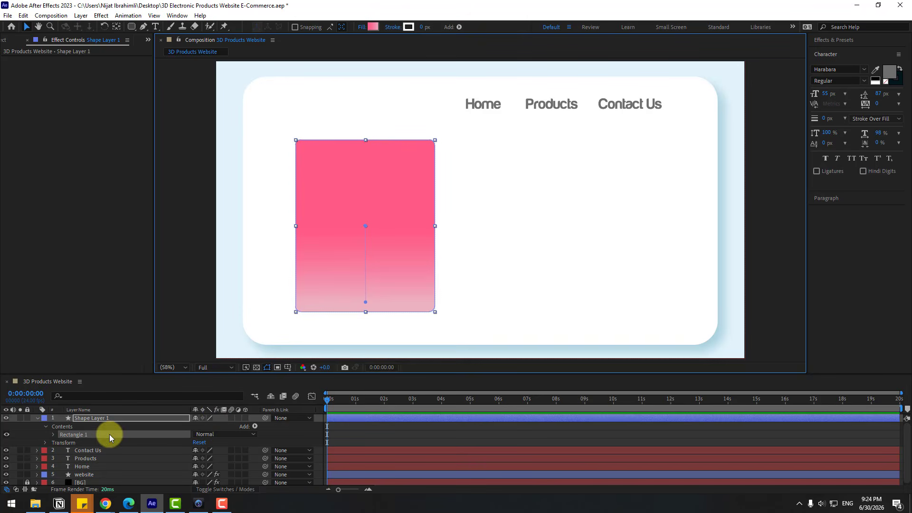
- Increase the pink card's corner Roundness and rename its layer pink
{"action": "left_click", "coordinate": [50, 439]}
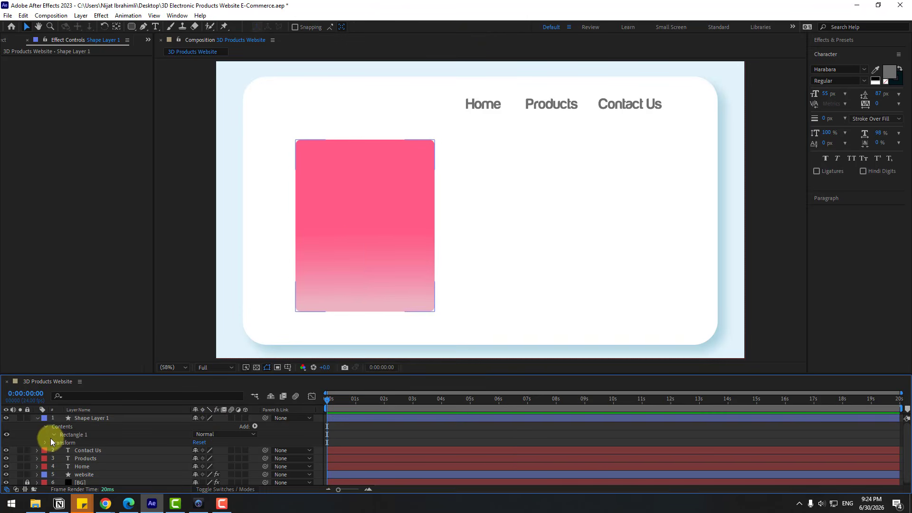
{"action": "left_click", "coordinate": [52, 435]}
{"action": "left_click", "coordinate": [61, 442]}
{"action": "left_click_drag", "start_coordinate": [193, 466], "coordinate": [217, 465]}
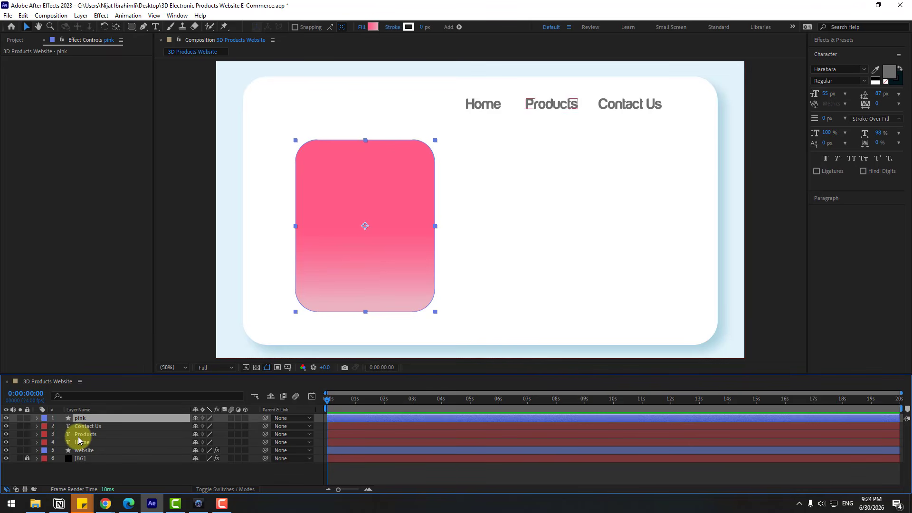
- Duplicate the pink card to its right, make the copy wider and shorter with a purple gradient, and name it purple
{"action": "key", "text": "ctrl+d"}
{"action": "left_click_drag", "start_coordinate": [335, 244], "coordinate": [522, 249]}
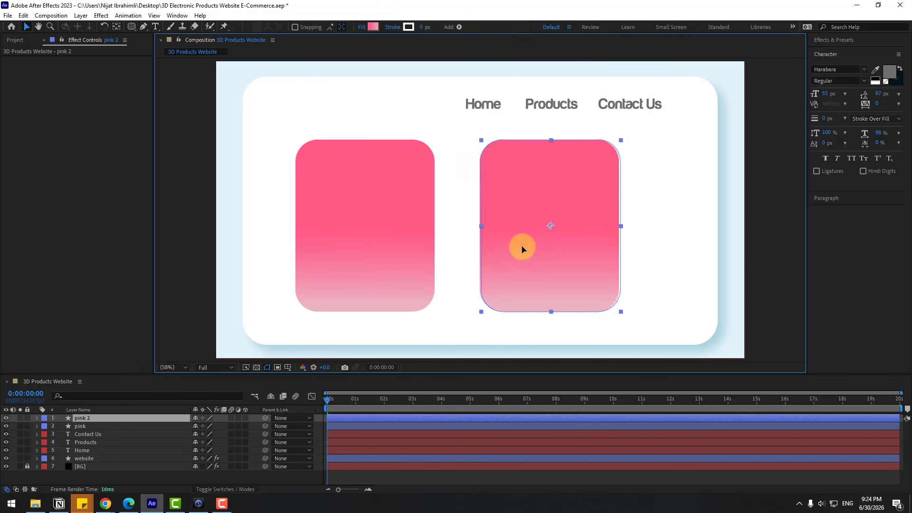
{"action": "left_click", "coordinate": [37, 418]}
{"action": "left_click_drag", "start_coordinate": [202, 450], "coordinate": [210, 448]}
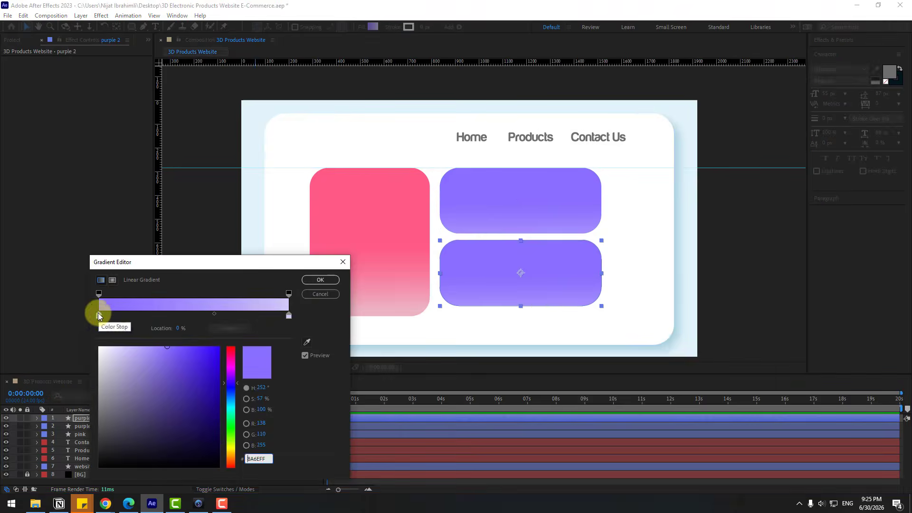
- Place a duplicate of the purple card directly below it with a green gradient fill and name the layer green
{"action": "left_click_drag", "start_coordinate": [241, 346], "coordinate": [240, 381]}
{"action": "type", "text": "g"}
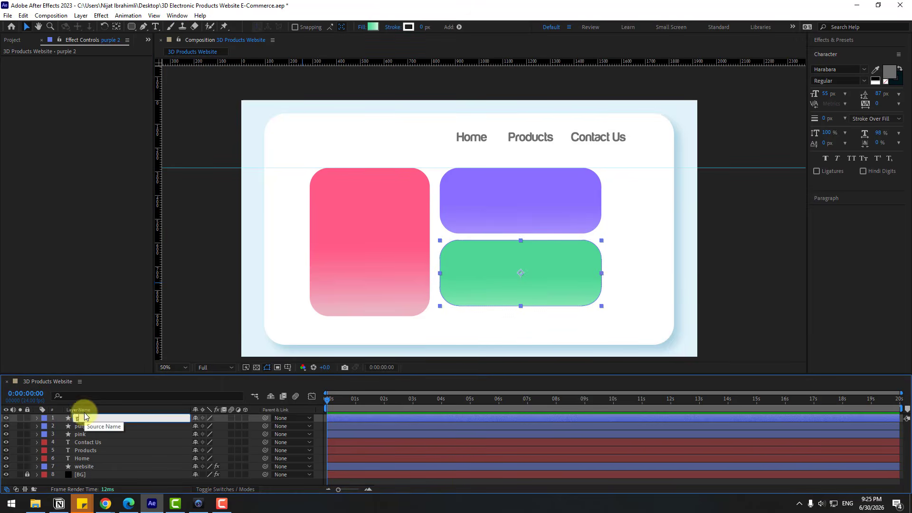
{"action": "type", "text": "reen"}
{"action": "key", "text": "Return"}
- Add a null object above the existing layers and name it Camera Movements
{"action": "key", "text": "ctrl+a"}
{"action": "right_click", "coordinate": [87, 479]}
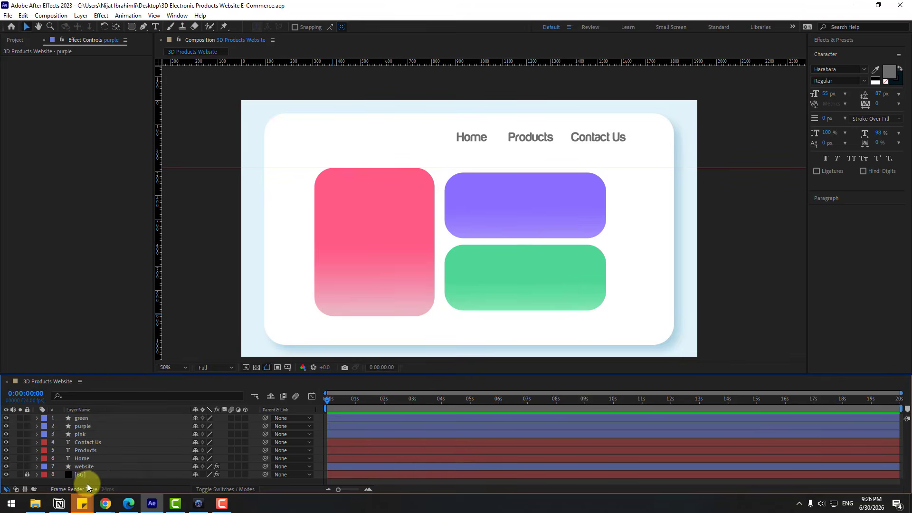
{"action": "right_click", "coordinate": [88, 485]}
{"action": "mouse_move", "coordinate": [161, 368]}
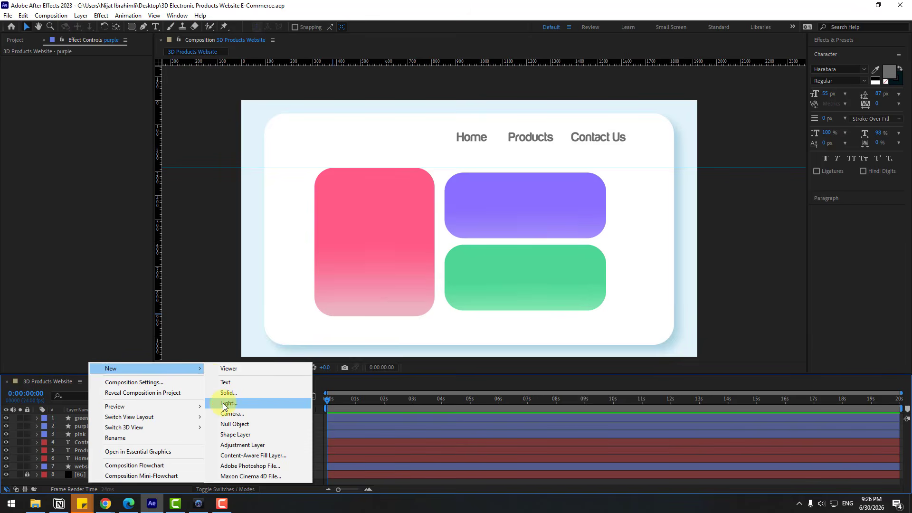
{"action": "left_click", "coordinate": [234, 423]}
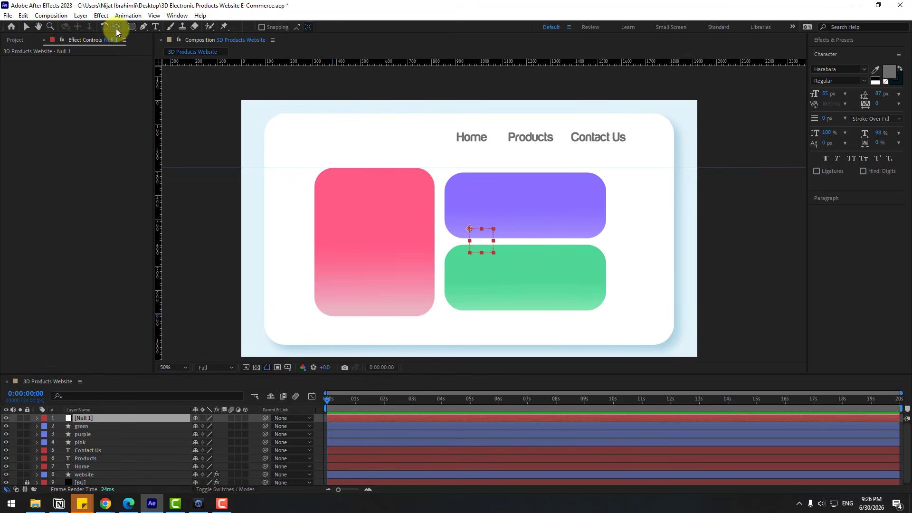
- Parent the layers from green through website to the Camera Movements null and scale the null up to enlarge the page
{"action": "left_click", "coordinate": [90, 426]}
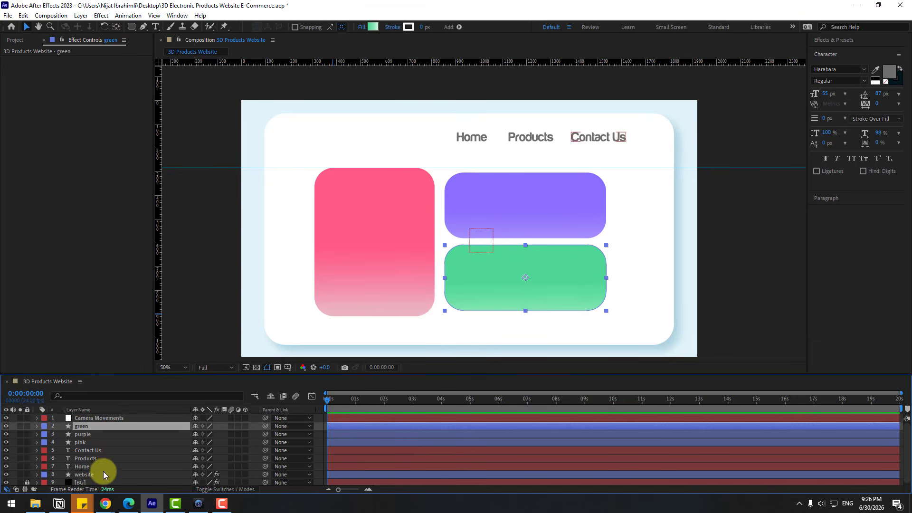
{"action": "left_click", "coordinate": [87, 474], "text": "shift"}
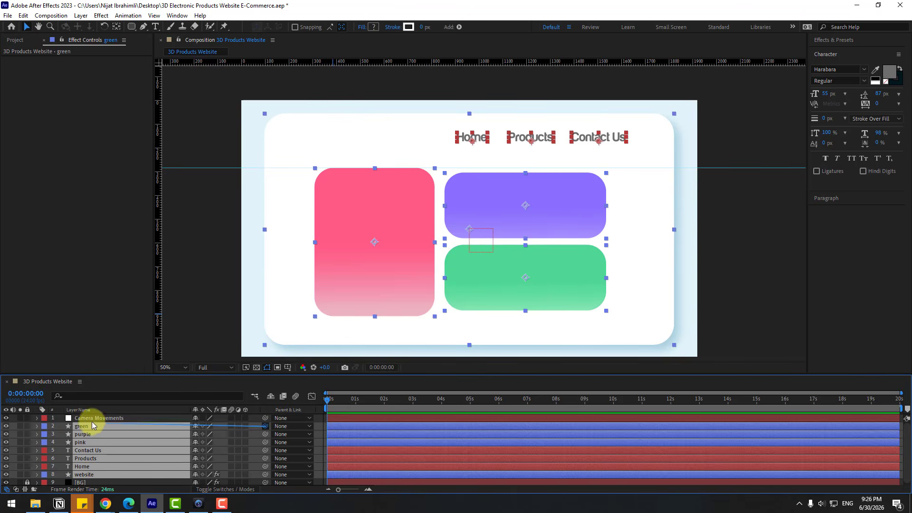
{"action": "left_click_drag", "start_coordinate": [92, 421], "coordinate": [89, 420]}
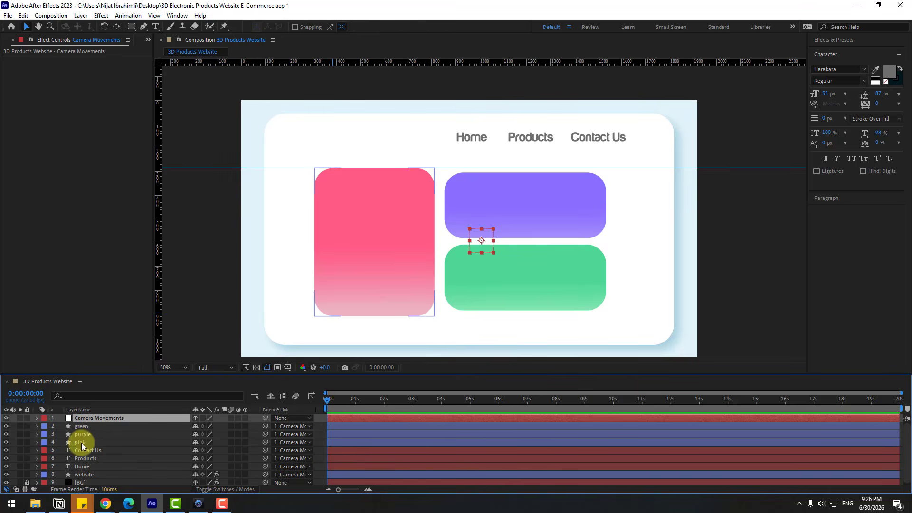
{"action": "key", "text": "s"}
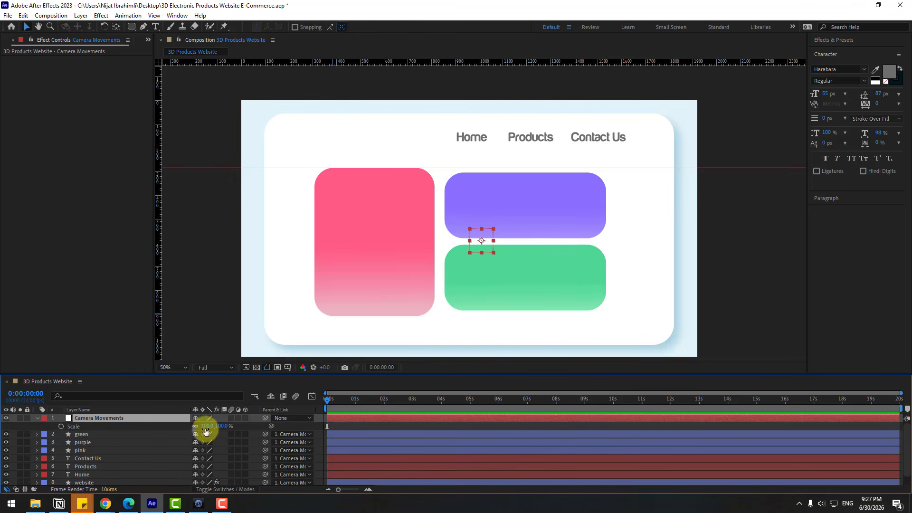
{"action": "left_click_drag", "start_coordinate": [206, 431], "coordinate": [218, 431]}
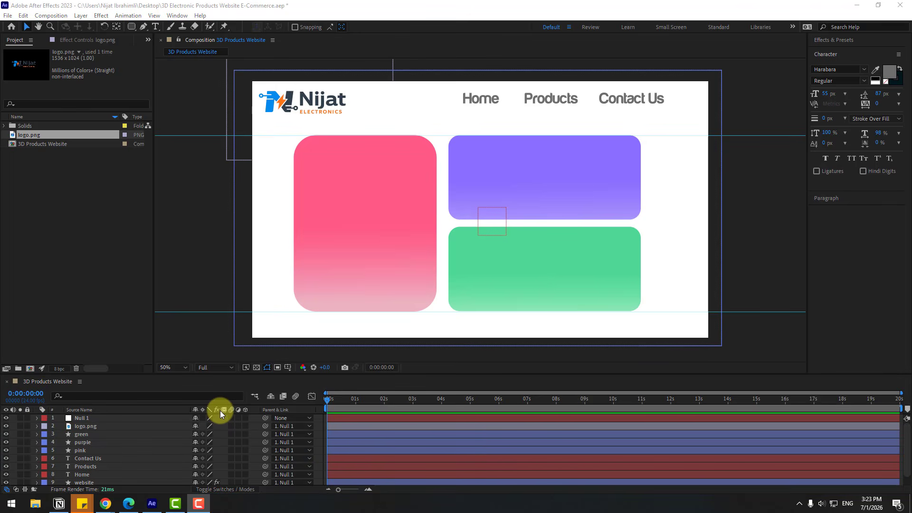
- Create a 1920 x 1080 px solid named model1 and apply the Video Copilot Element effect to it
{"action": "left_click", "coordinate": [93, 416]}
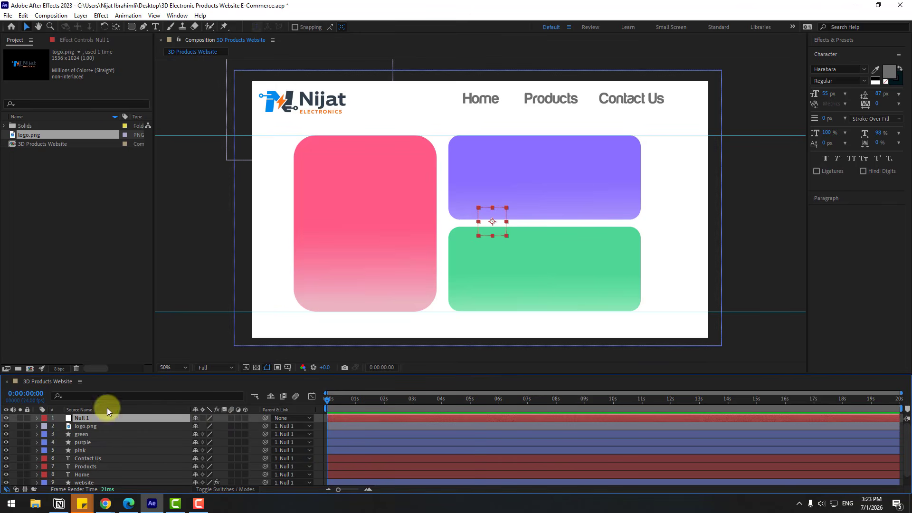
{"action": "left_click", "coordinate": [81, 16]}
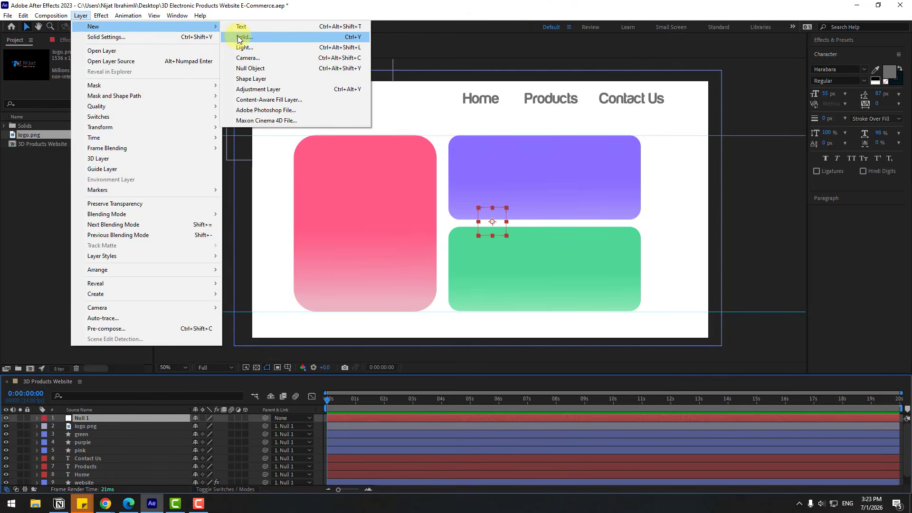
{"action": "left_click", "coordinate": [240, 36]}
{"action": "type", "text": "model1"}
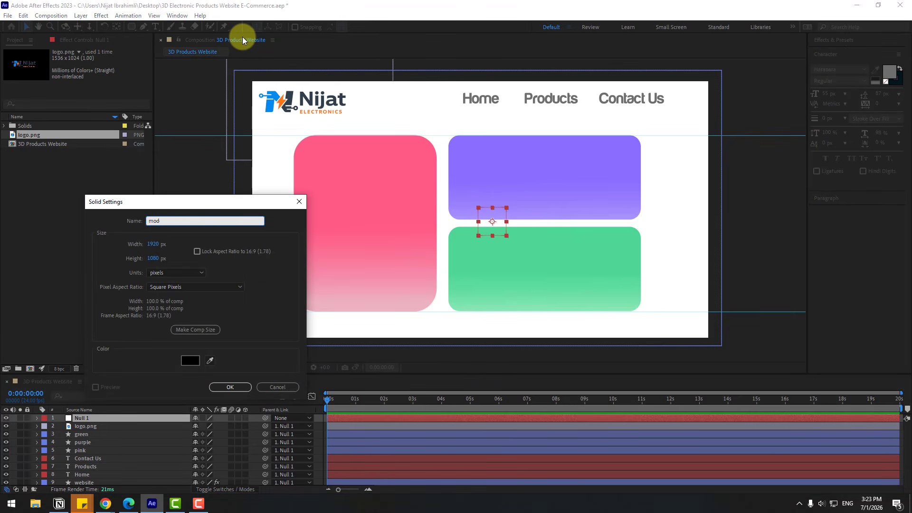
{"action": "left_click", "coordinate": [229, 387]}
{"action": "left_click", "coordinate": [101, 15]}
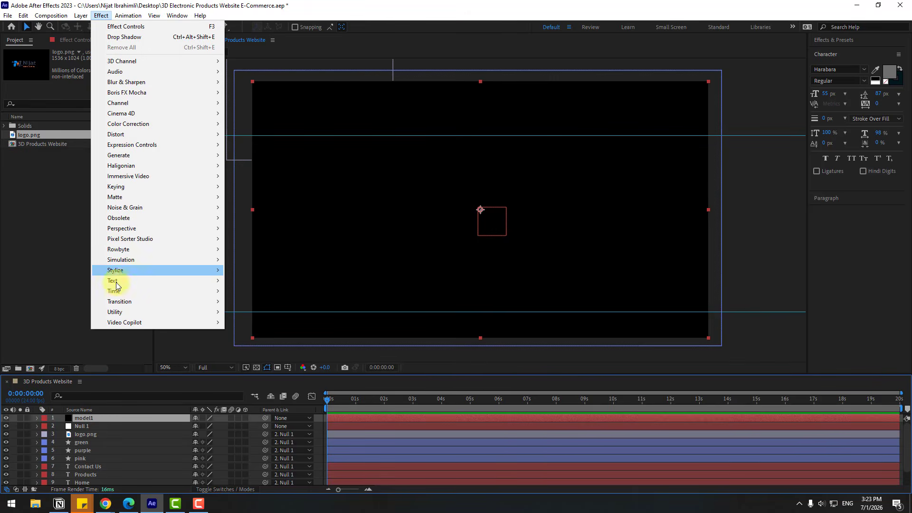
{"action": "mouse_move", "coordinate": [187, 323]}
{"action": "left_click", "coordinate": [246, 322]}
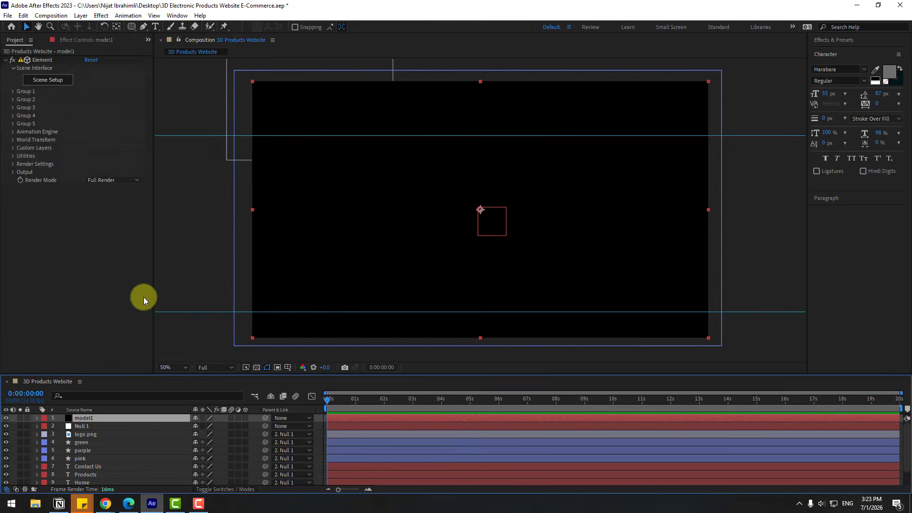
- Duplicate the model1 solid twice, naming the copies model2 and model3
{"action": "left_click", "coordinate": [80, 420]}
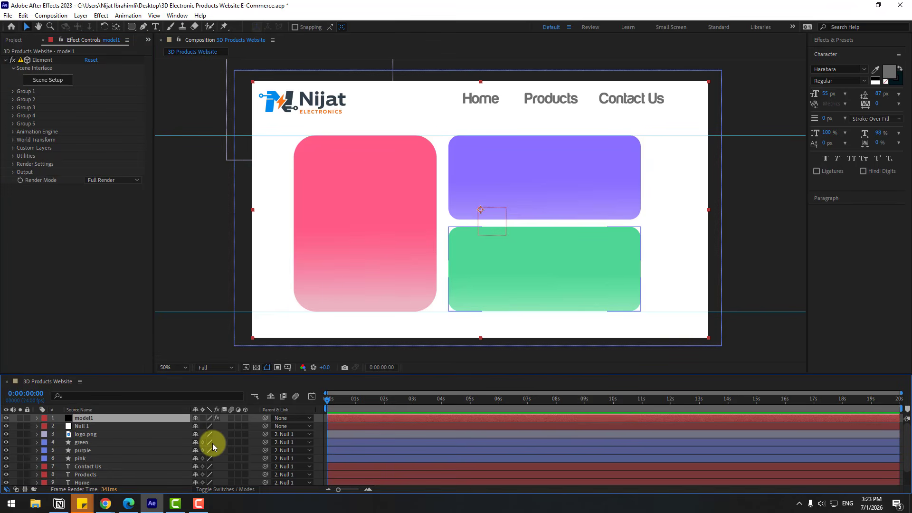
{"action": "key", "text": "ctrl+d"}
{"action": "key", "text": "Return"}
{"action": "left_click", "coordinate": [105, 418]}
{"action": "key", "text": "BackSpace"}
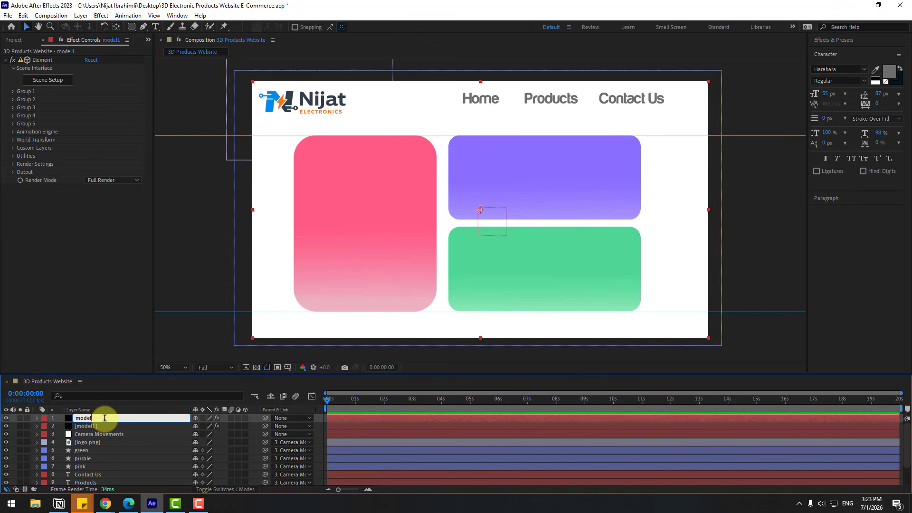
{"action": "type", "text": "2"}
{"action": "key", "text": "Return"}
{"action": "key", "text": "ctrl+d"}
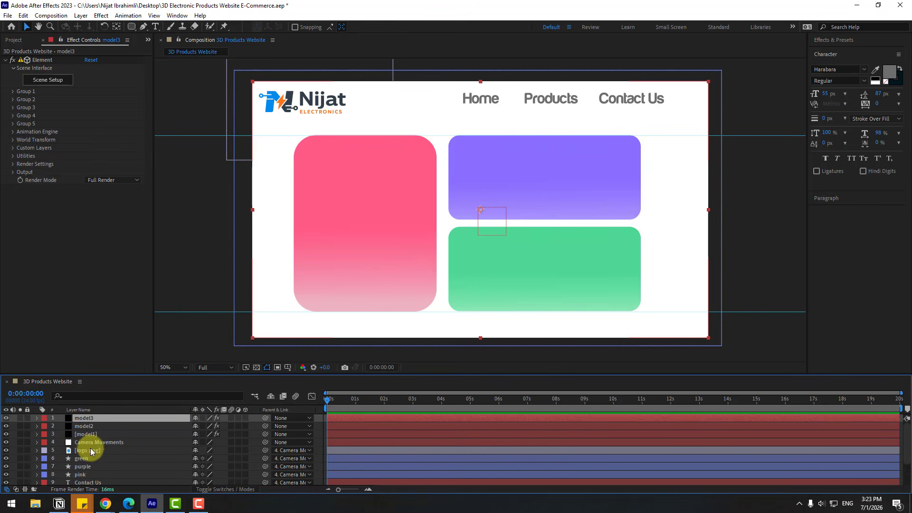
{"action": "left_click", "coordinate": [83, 434]}
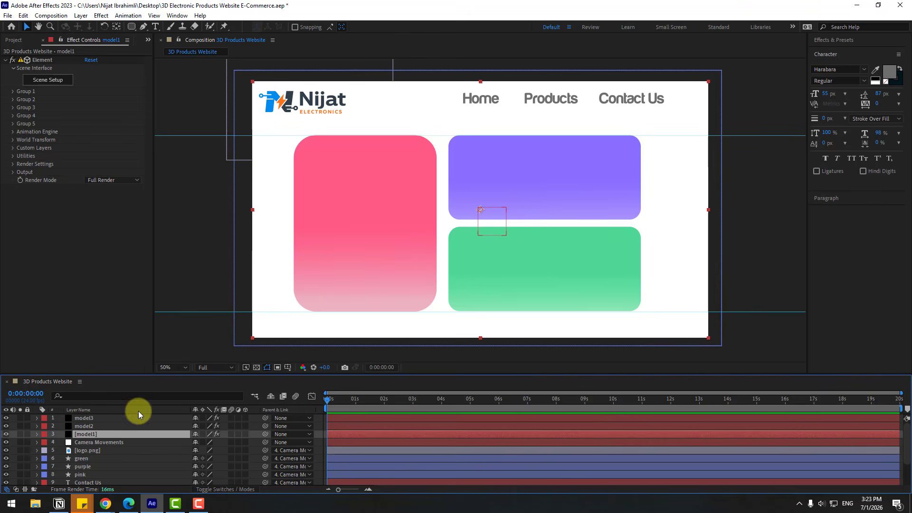
{"action": "left_click", "coordinate": [48, 79]}
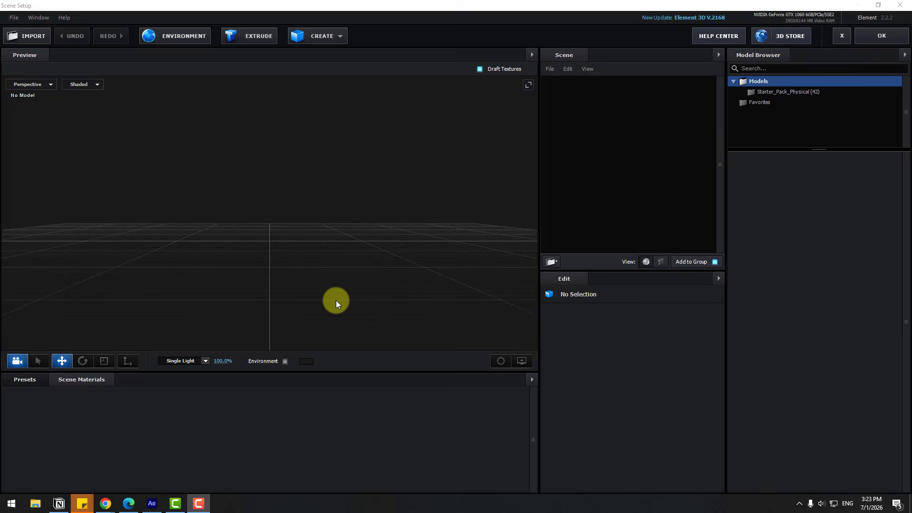
{"action": "left_click", "coordinate": [49, 43]}
{"action": "left_click", "coordinate": [163, 42]}
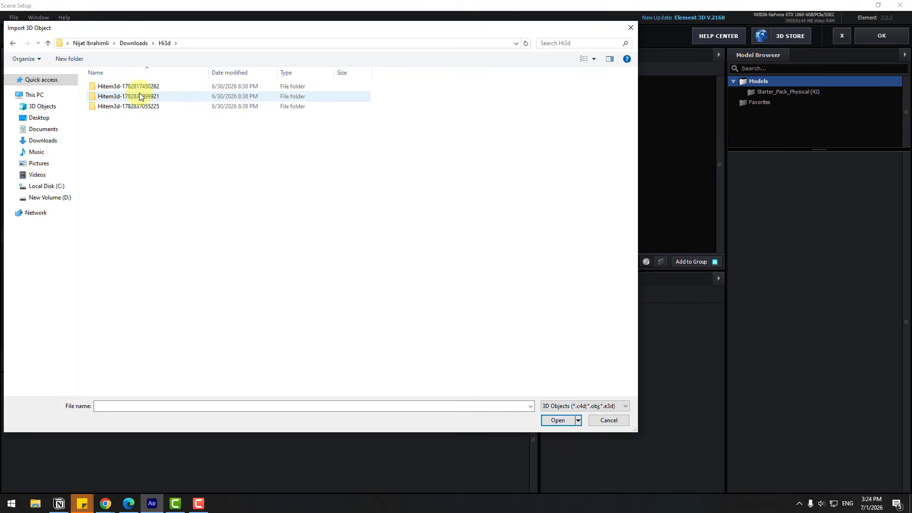
{"action": "double_click", "coordinate": [134, 86]}
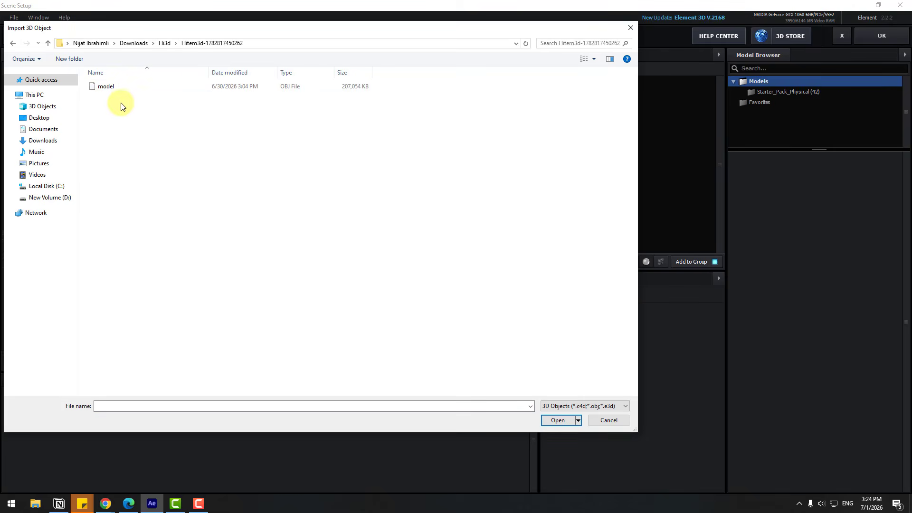
{"action": "left_click", "coordinate": [104, 86]}
{"action": "left_click", "coordinate": [547, 424]}
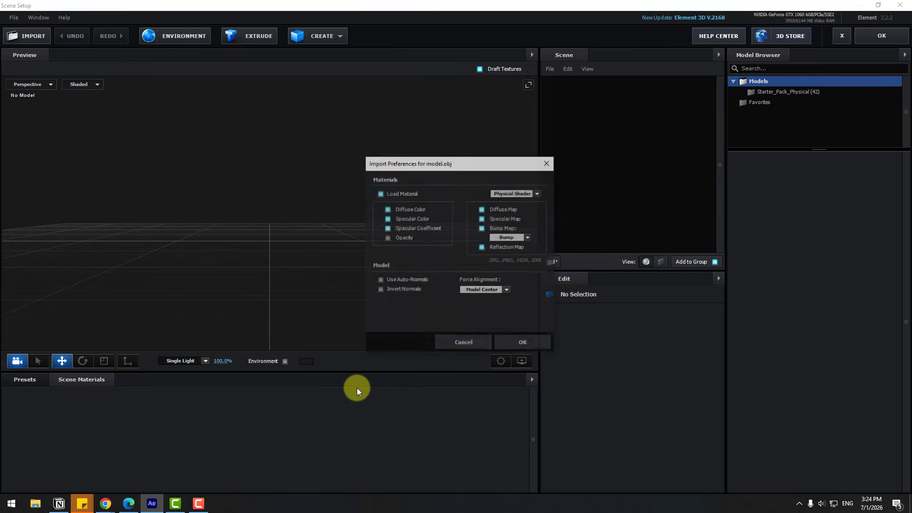
{"action": "left_click", "coordinate": [509, 347]}
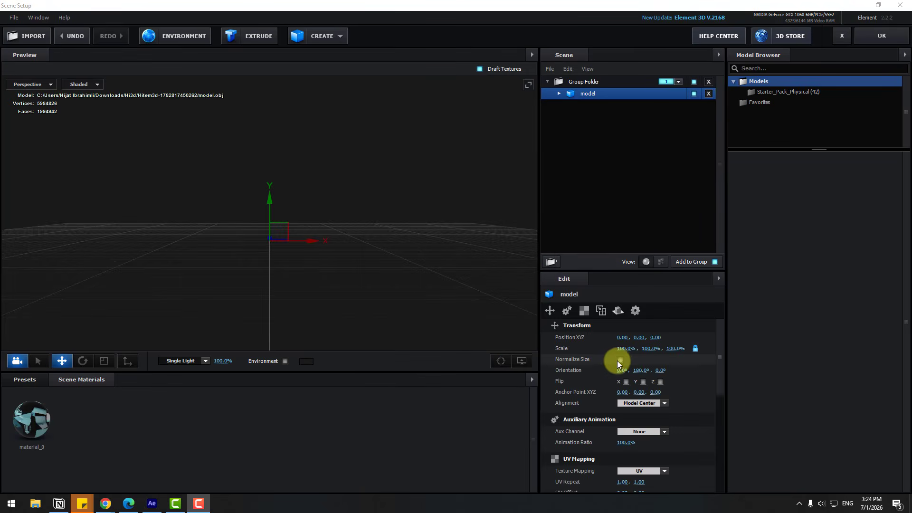
- Normalize the imported model's size and set its surface Normals to Auto Normals
{"action": "scroll", "coordinate": [586, 426], "scroll_direction": "down", "scroll_amount": 5}
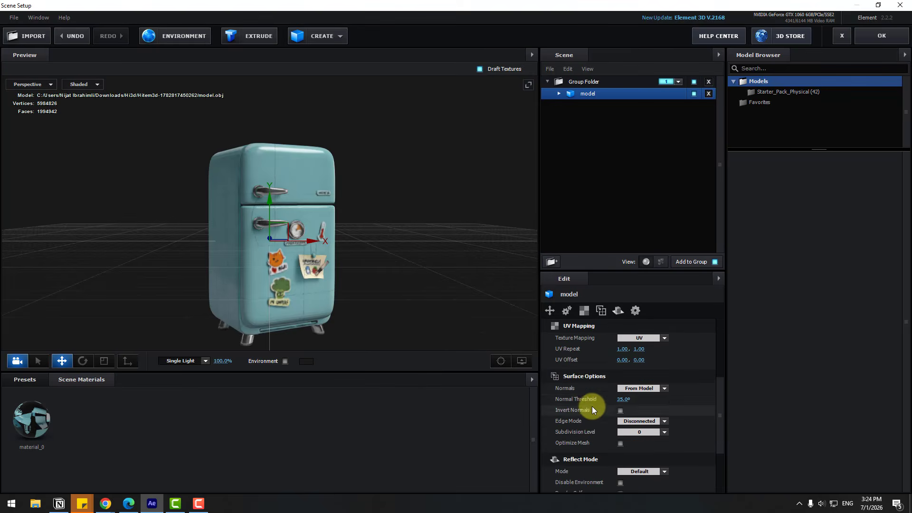
{"action": "left_click", "coordinate": [639, 388]}
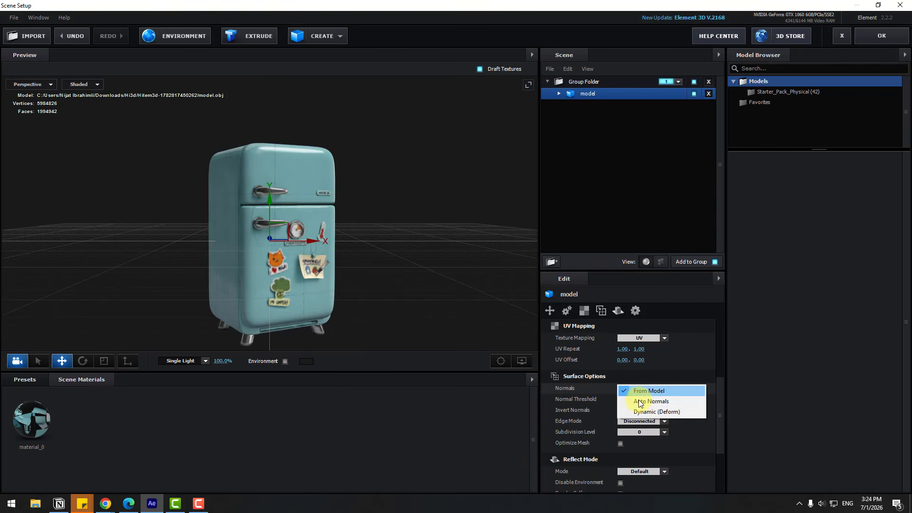
{"action": "left_click", "coordinate": [665, 401]}
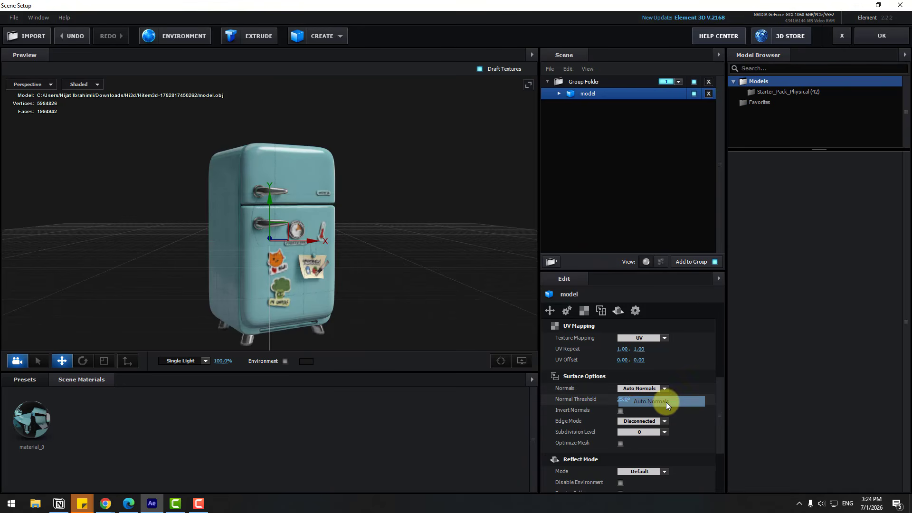
- Examine the seams on the fridge model up close and turn off Draft Textures for the preview
{"action": "scroll", "coordinate": [280, 212], "scroll_direction": "up", "scroll_amount": 10}
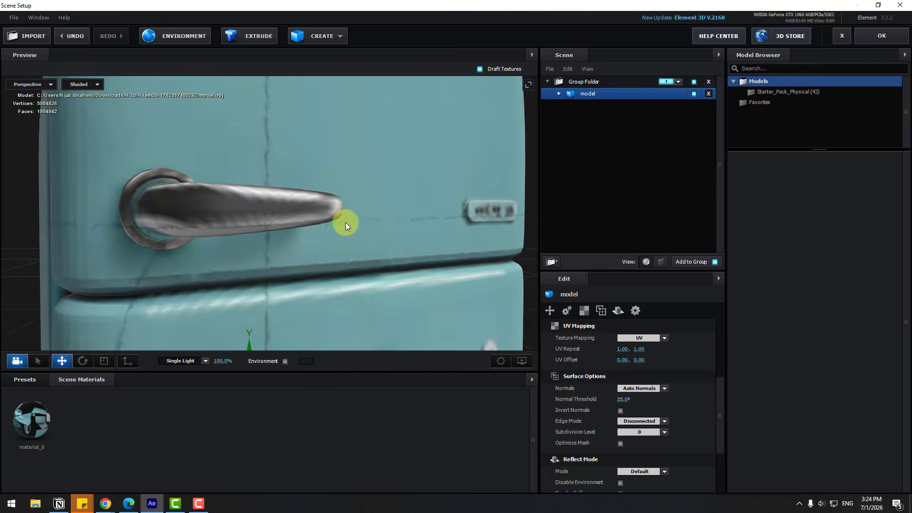
{"action": "left_click_drag", "start_coordinate": [346, 222], "coordinate": [445, 149]}
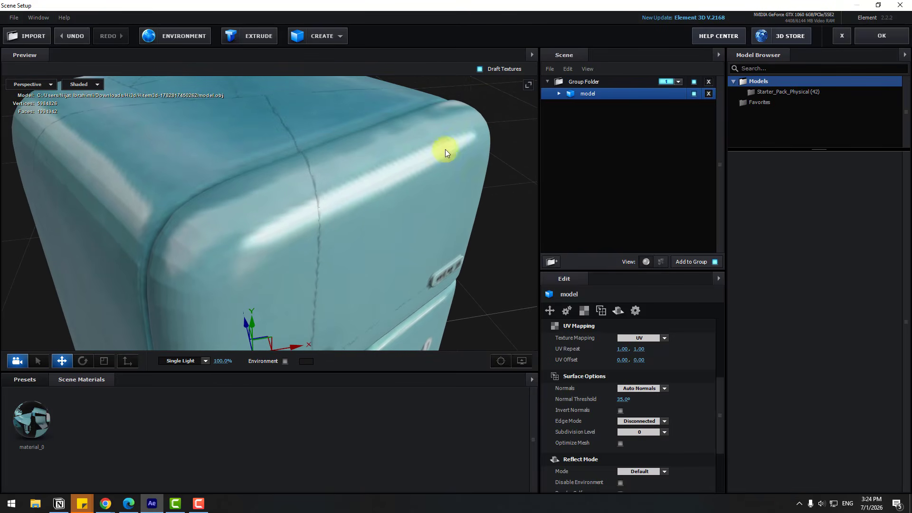
{"action": "left_click", "coordinate": [479, 70]}
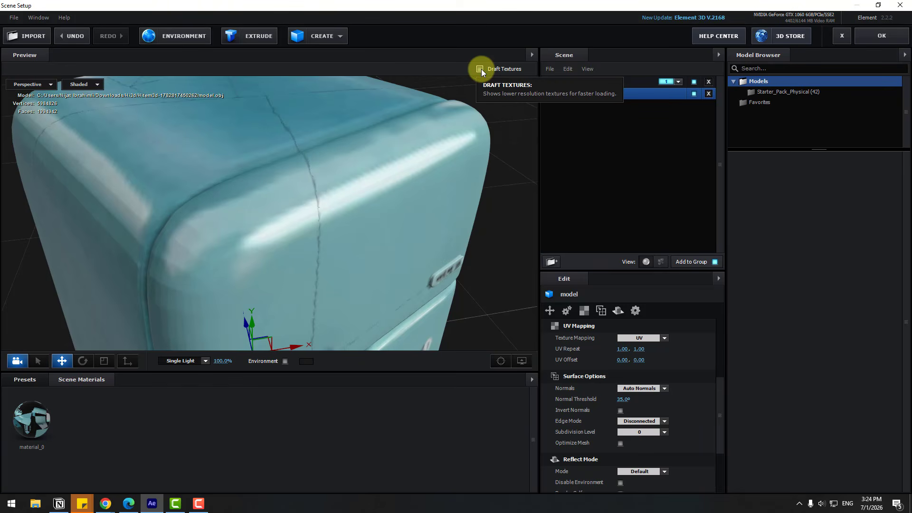
{"action": "scroll", "coordinate": [269, 230], "scroll_direction": "down", "scroll_amount": 10}
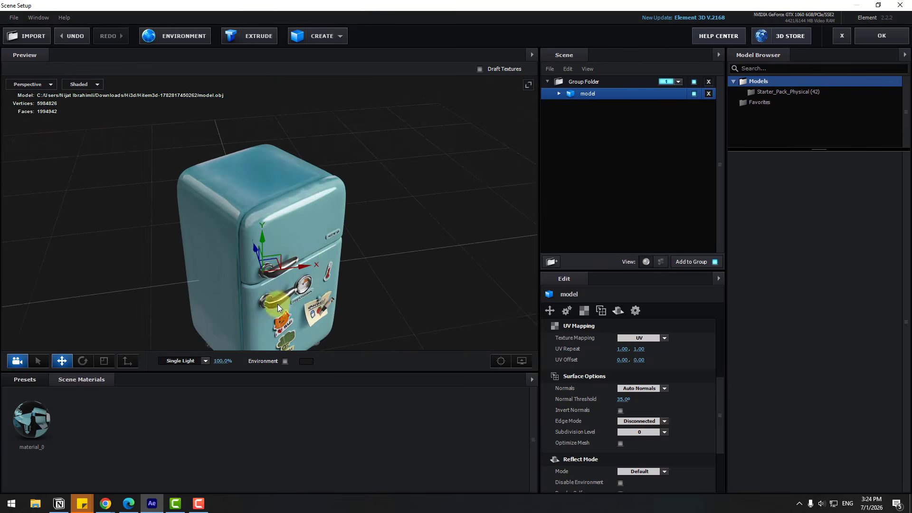
{"action": "left_click_drag", "start_coordinate": [278, 304], "coordinate": [208, 236]}
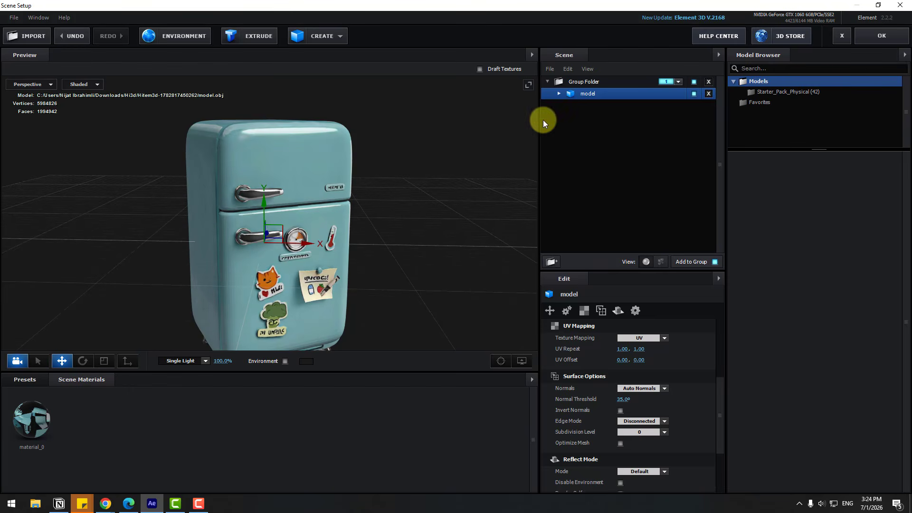
- Set the fridge material material_0's Glossiness to 100% and its Reflectivity Intensity to 7%
{"action": "left_click", "coordinate": [559, 94]}
{"action": "left_click", "coordinate": [606, 107]}
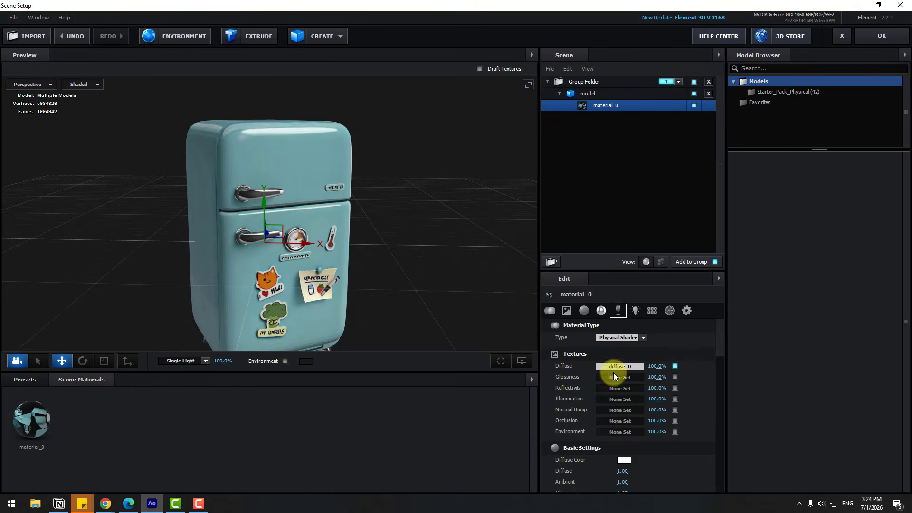
{"action": "scroll", "coordinate": [612, 374], "scroll_direction": "down", "scroll_amount": 5}
{"action": "scroll", "coordinate": [610, 374], "scroll_direction": "down", "scroll_amount": 2}
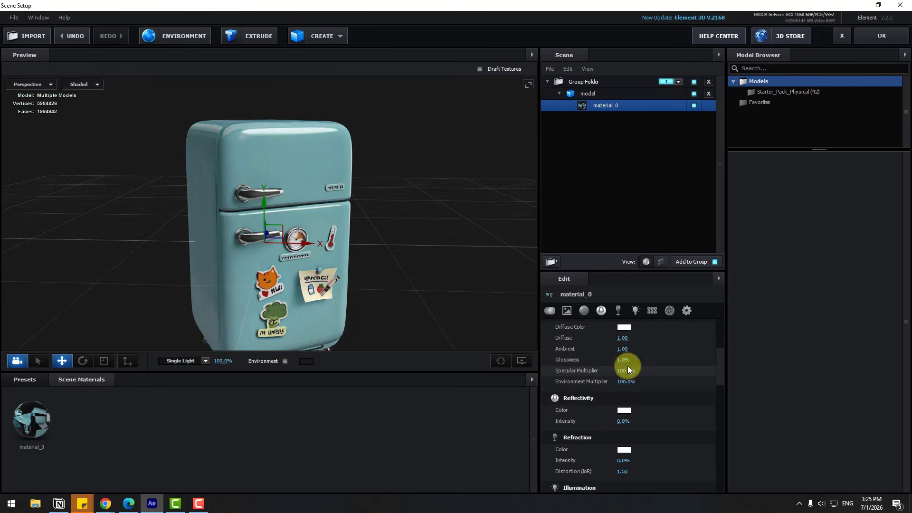
{"action": "left_click_drag", "start_coordinate": [623, 360], "coordinate": [710, 371]}
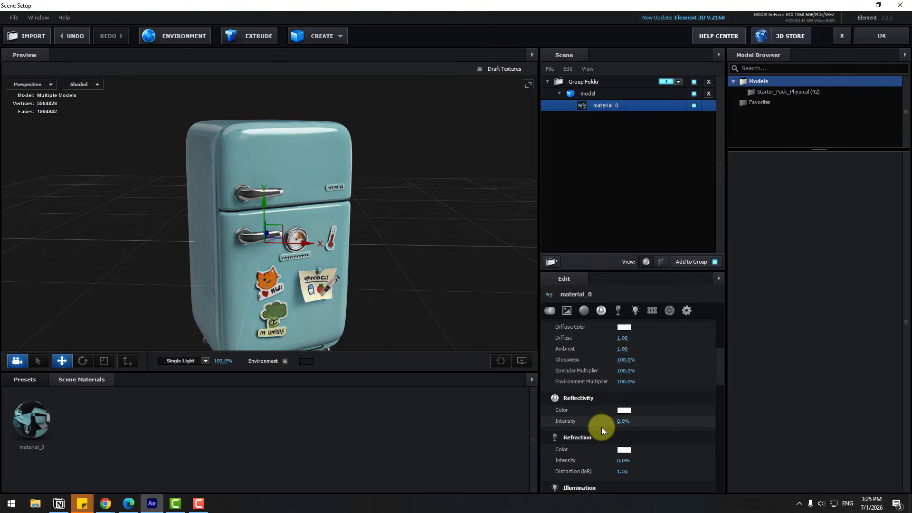
{"action": "left_click_drag", "start_coordinate": [622, 421], "coordinate": [623, 418]}
{"action": "left_click_drag", "start_coordinate": [344, 279], "coordinate": [181, 381]}
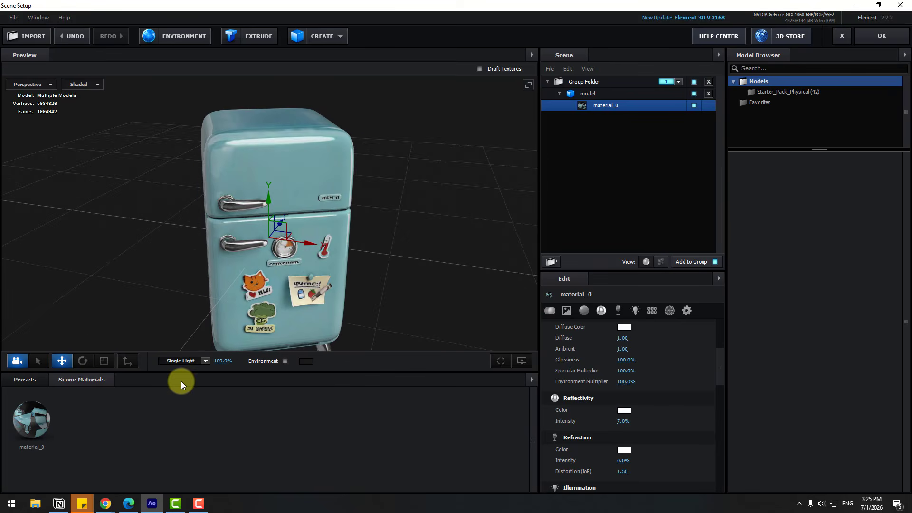
- Apply the BackLight_2K_18 environment preset to the fridge scene and accept the scene setup
{"action": "left_click", "coordinate": [32, 378]}
{"action": "left_click", "coordinate": [38, 403]}
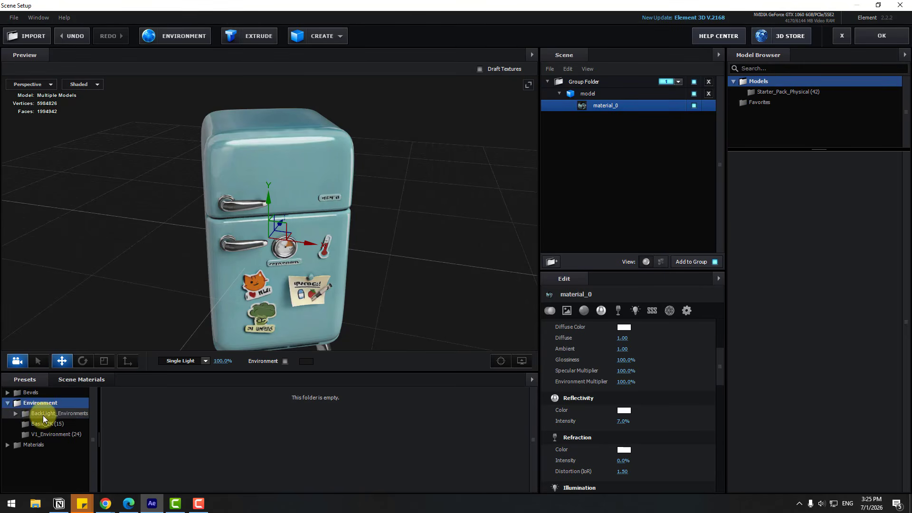
{"action": "left_click", "coordinate": [42, 415]}
{"action": "left_click", "coordinate": [44, 424]}
{"action": "scroll", "coordinate": [257, 480], "scroll_direction": "down", "scroll_amount": 2}
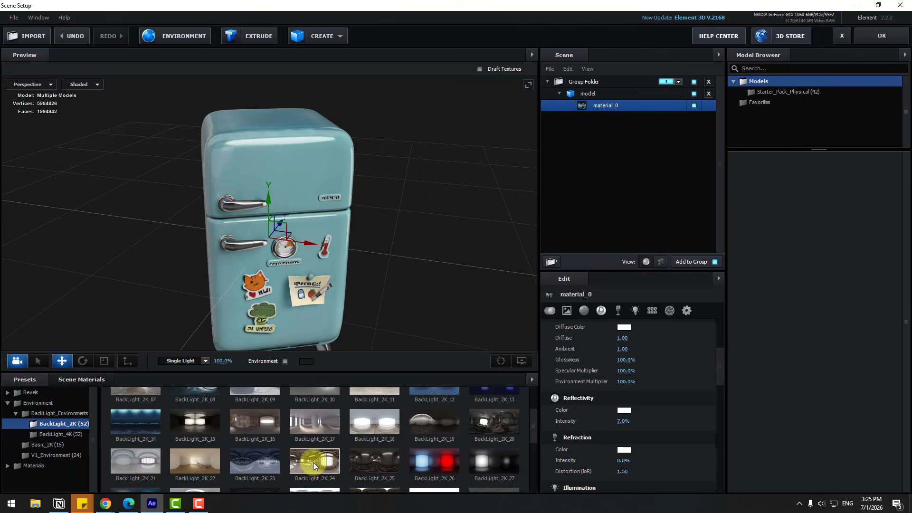
{"action": "left_click", "coordinate": [369, 424]}
{"action": "left_click_drag", "start_coordinate": [175, 164], "coordinate": [200, 192]}
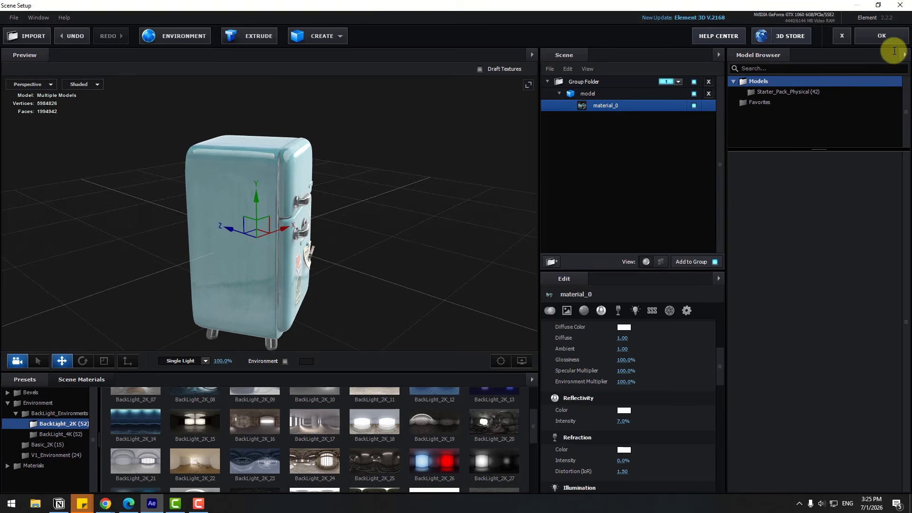
{"action": "left_click", "coordinate": [885, 35]}
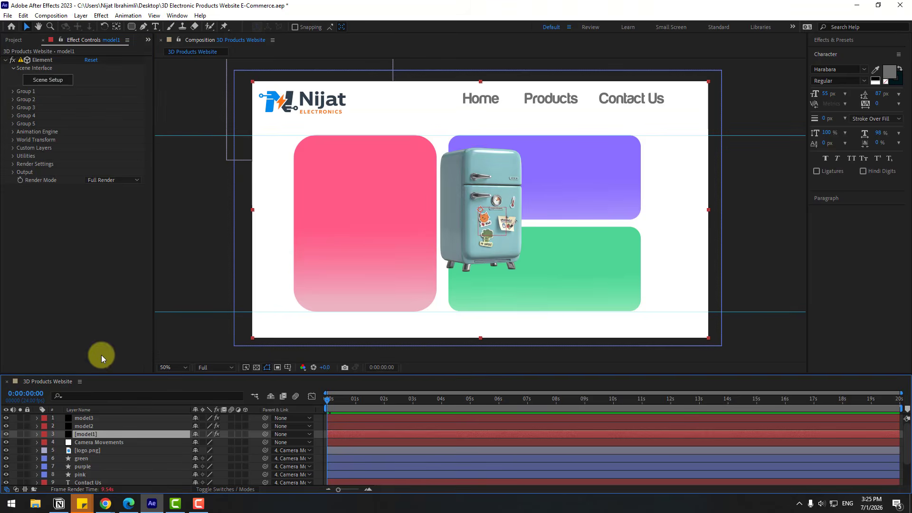
- Place the model1 fridge on the pink card at World Position XY -487, 19, with the preview resolution set to Quarter
{"action": "left_click", "coordinate": [14, 140]}
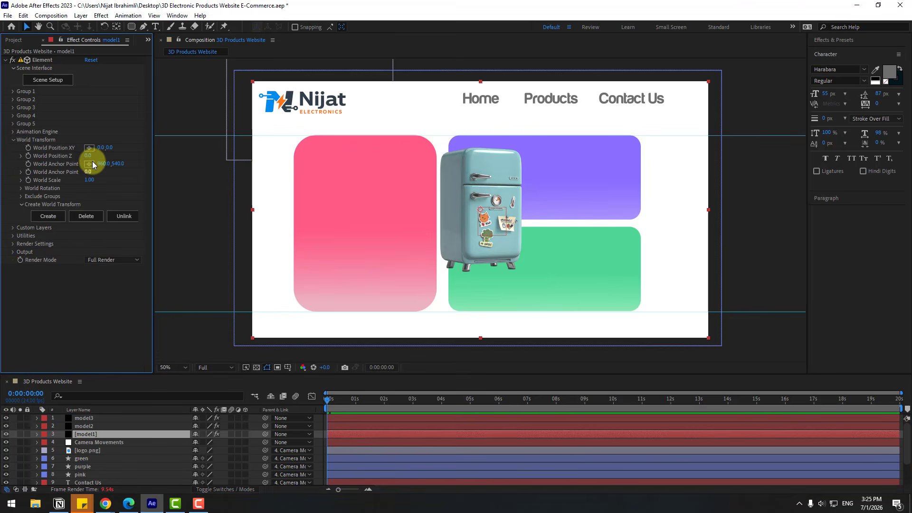
{"action": "left_click_drag", "start_coordinate": [100, 148], "coordinate": [21, 149]}
{"action": "left_click", "coordinate": [215, 367]}
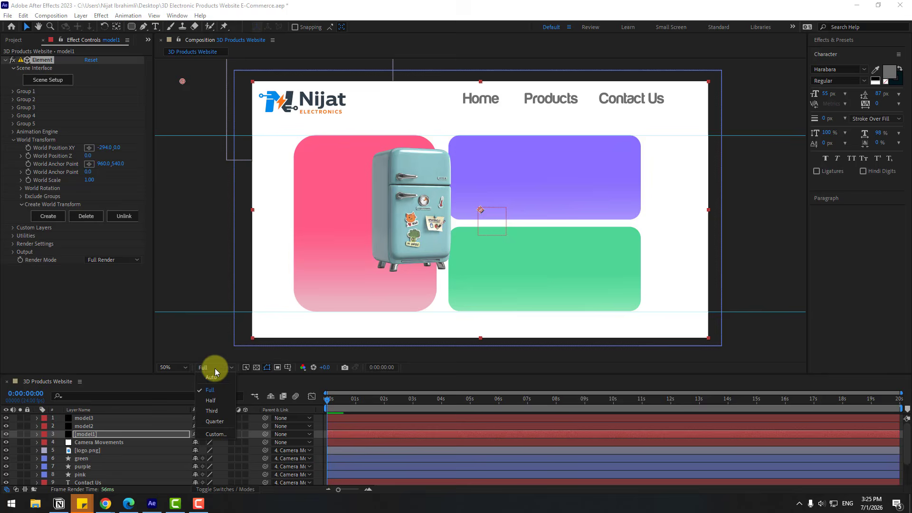
{"action": "left_click", "coordinate": [211, 421]}
{"action": "left_click_drag", "start_coordinate": [106, 148], "coordinate": [10, 148]}
{"action": "left_click", "coordinate": [98, 433]}
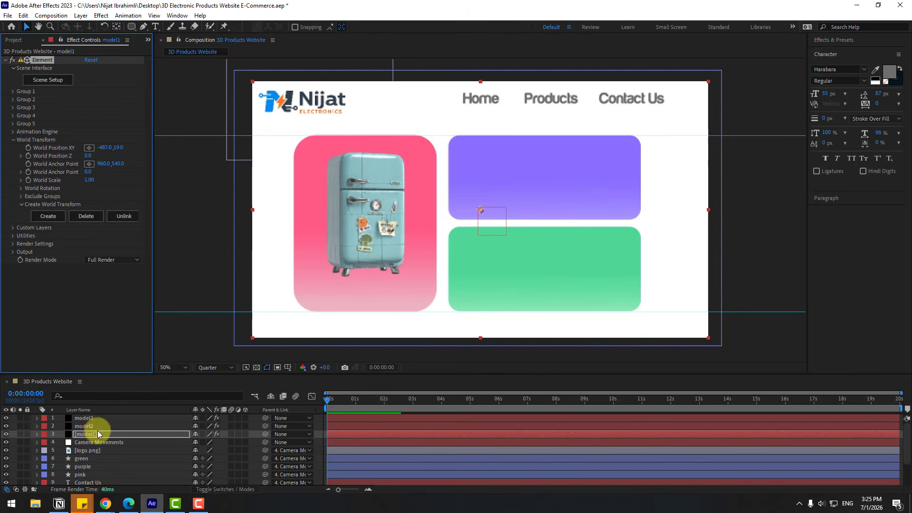
{"action": "left_click", "coordinate": [88, 426]}
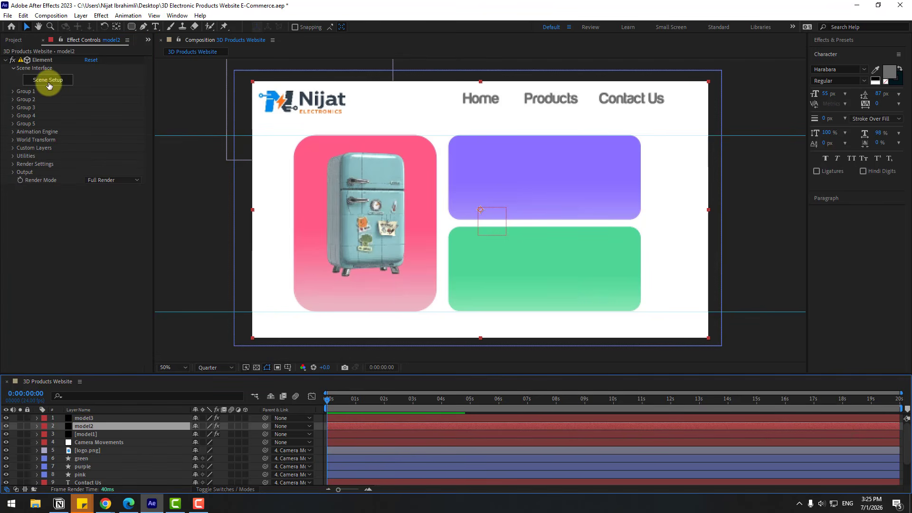
{"action": "left_click", "coordinate": [48, 80]}
{"action": "left_click", "coordinate": [43, 39]}
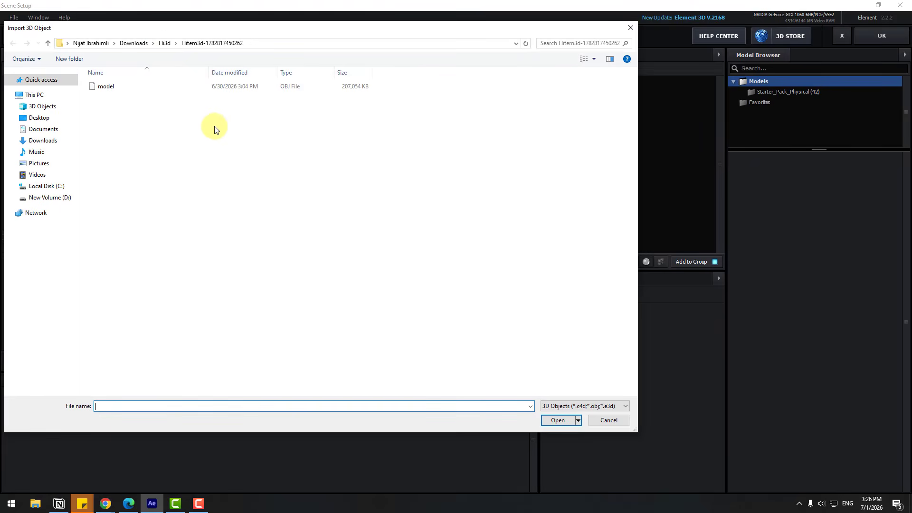
{"action": "left_click", "coordinate": [165, 43]}
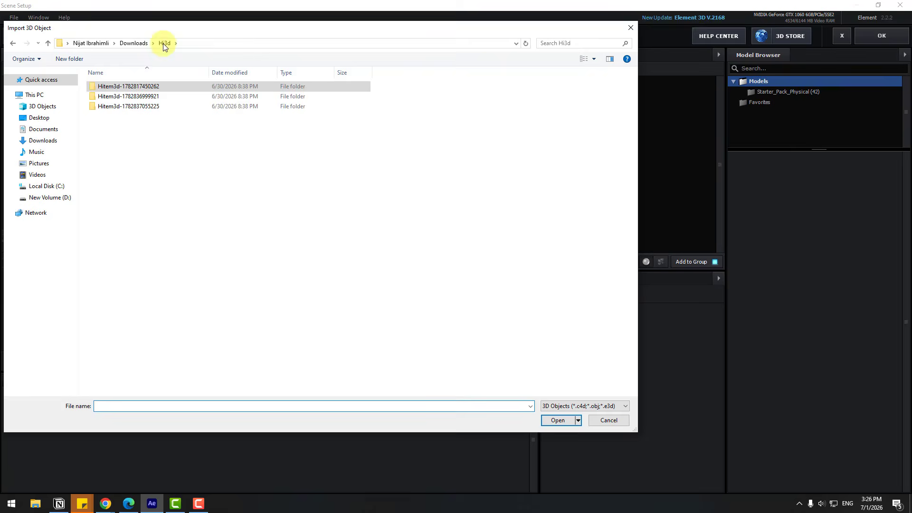
{"action": "double_click", "coordinate": [115, 97]}
{"action": "left_click", "coordinate": [110, 90]}
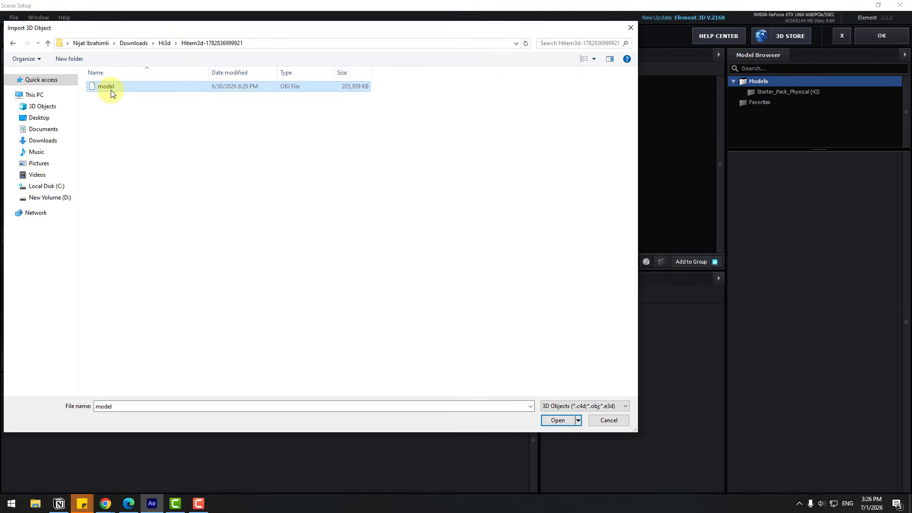
{"action": "left_click", "coordinate": [545, 420]}
{"action": "left_click", "coordinate": [522, 341]}
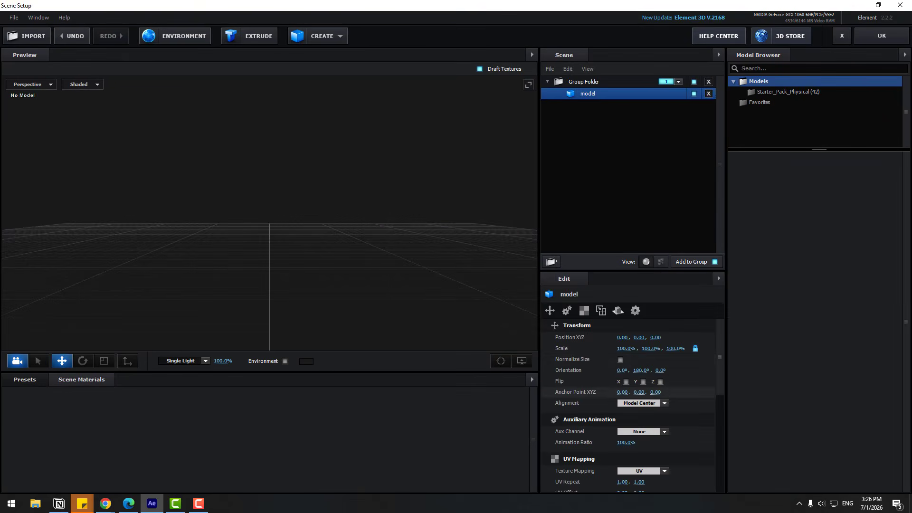
- Normalize the treadmill model's size, set its surface Normals to Auto Normals and turn off Draft Textures
{"action": "left_click", "coordinate": [620, 361]}
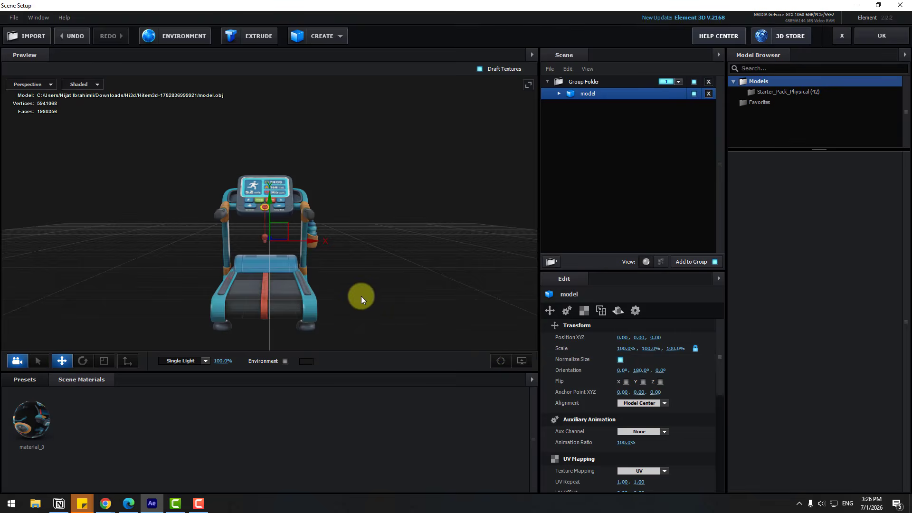
{"action": "scroll", "coordinate": [361, 296], "scroll_direction": "down", "scroll_amount": 5}
{"action": "left_click_drag", "start_coordinate": [383, 237], "coordinate": [374, 290]}
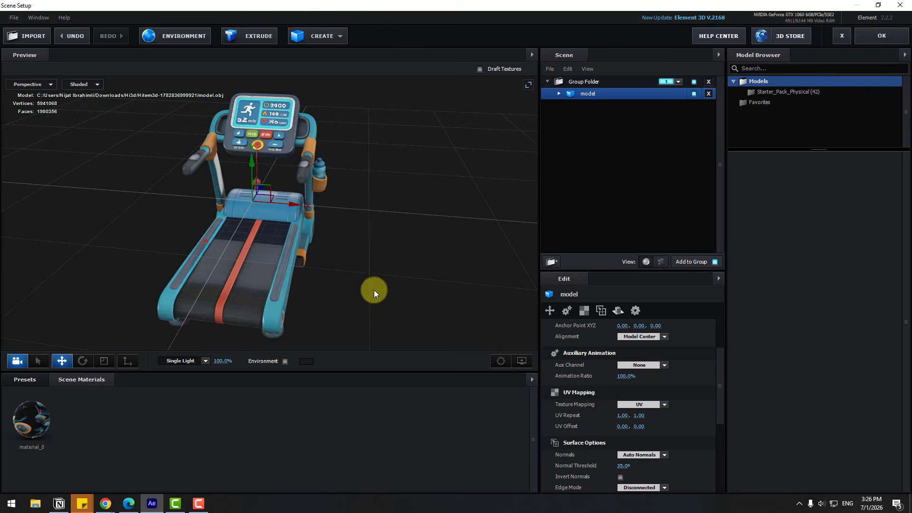
- Apply an environment preset from the BackLight_2K folder to the treadmill scene
{"action": "left_click", "coordinate": [25, 379]}
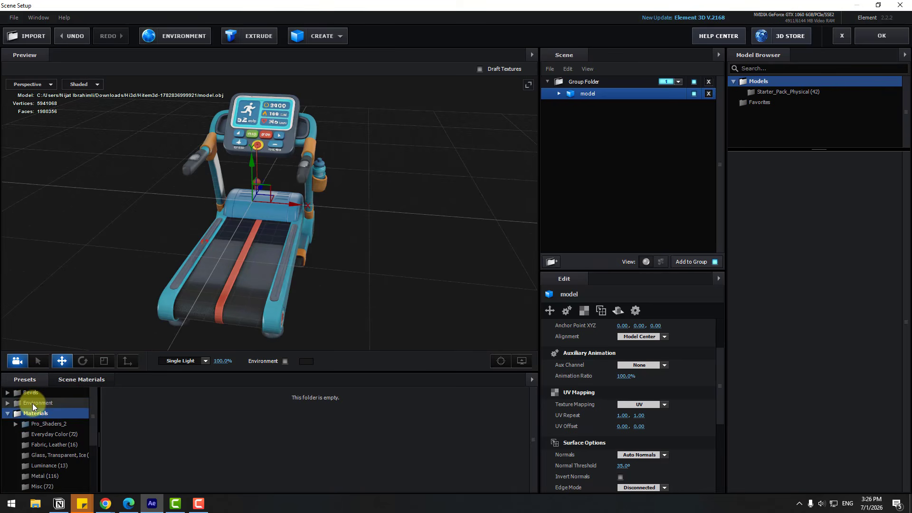
{"action": "double_click", "coordinate": [45, 414]}
{"action": "left_click", "coordinate": [56, 423]}
{"action": "scroll", "coordinate": [275, 460], "scroll_direction": "down", "scroll_amount": 1}
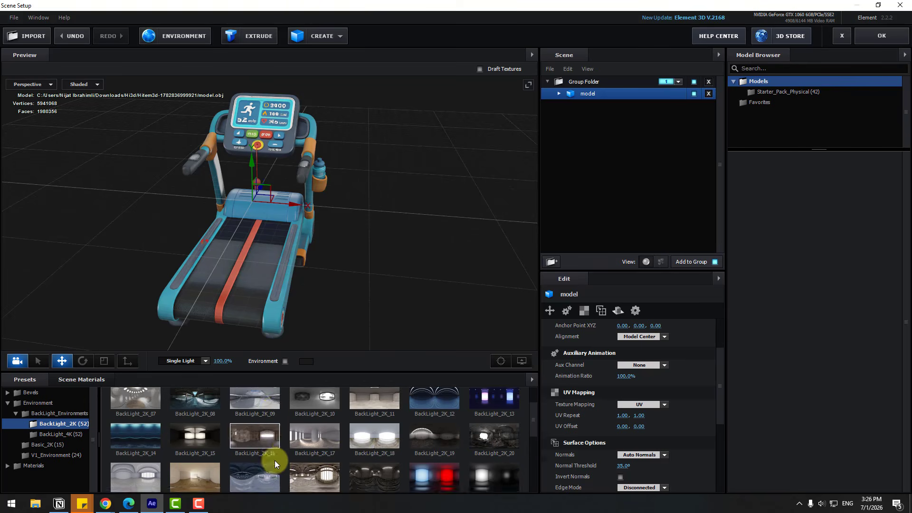
- Set the treadmill material material_0's Glossiness to 100%, raise its Reflectivity Intensity slightly and accept the scene setup
{"action": "double_click", "coordinate": [579, 104]}
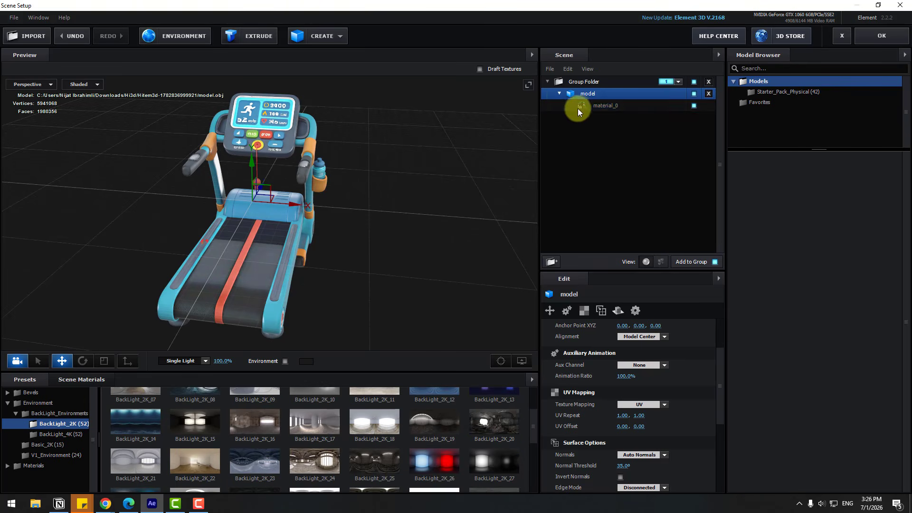
{"action": "left_click", "coordinate": [606, 106]}
{"action": "scroll", "coordinate": [593, 418], "scroll_direction": "down", "scroll_amount": 2}
{"action": "scroll", "coordinate": [600, 430], "scroll_direction": "down", "scroll_amount": 1}
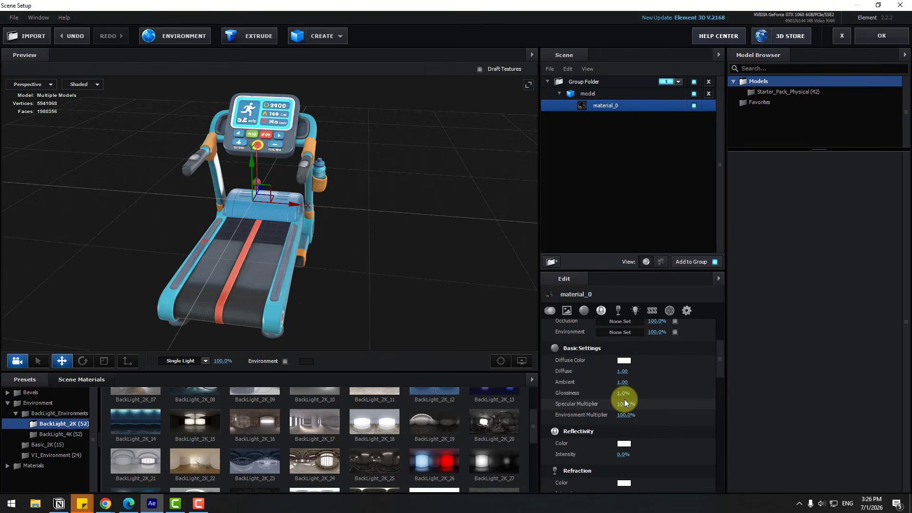
{"action": "left_click_drag", "start_coordinate": [623, 393], "coordinate": [677, 398]}
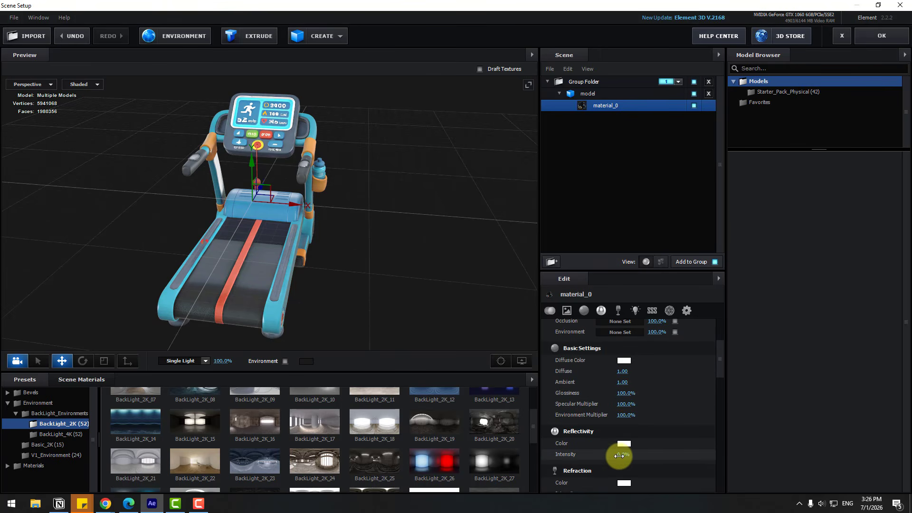
{"action": "left_click_drag", "start_coordinate": [619, 455], "coordinate": [627, 456]}
{"action": "left_click_drag", "start_coordinate": [152, 246], "coordinate": [333, 240]}
{"action": "left_click", "coordinate": [860, 39]}
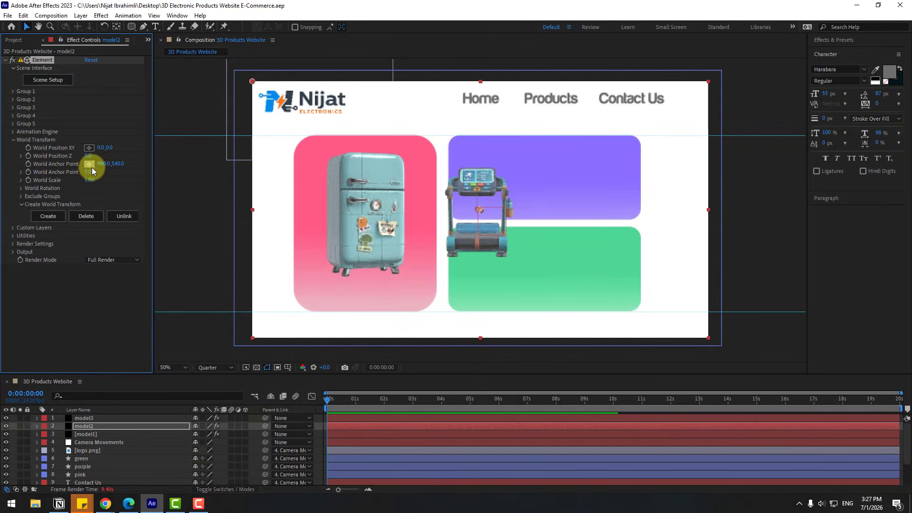
- Fit the treadmill on the purple card with World Position XY 521, -200, Z 1050, Y Rotation -69° and a slight X Rotation tilt
{"action": "left_click", "coordinate": [21, 188]}
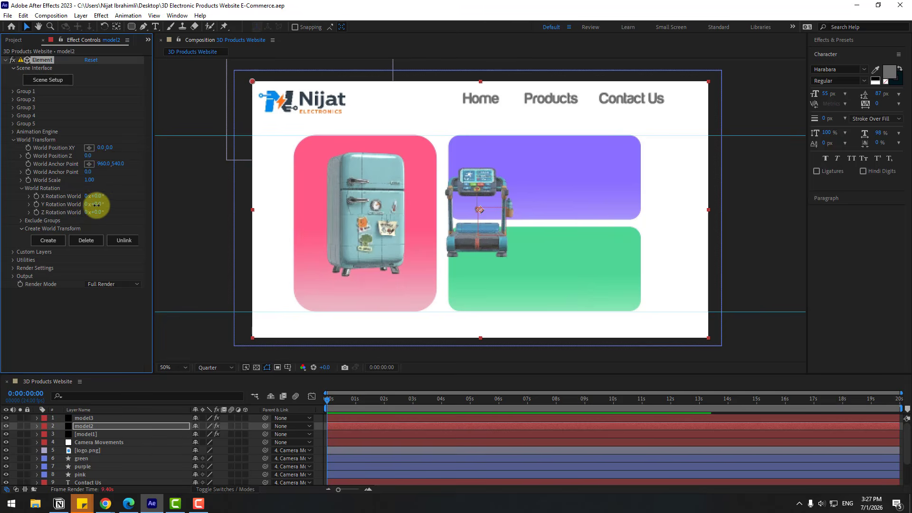
{"action": "left_click_drag", "start_coordinate": [95, 204], "coordinate": [62, 208]}
{"action": "left_click_drag", "start_coordinate": [100, 148], "coordinate": [190, 145]}
{"action": "left_click_drag", "start_coordinate": [115, 148], "coordinate": [20, 152]}
{"action": "left_click_drag", "start_coordinate": [87, 156], "coordinate": [137, 156]}
{"action": "left_click_drag", "start_coordinate": [101, 148], "coordinate": [258, 166]}
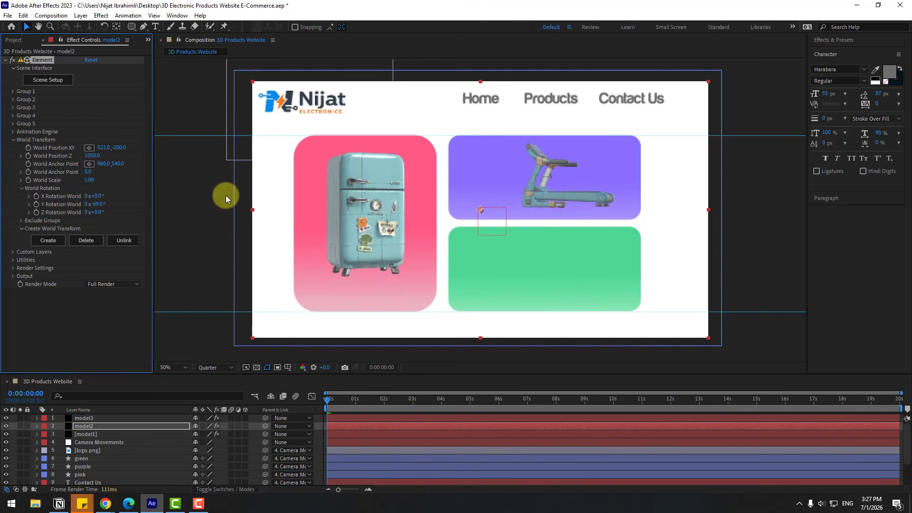
{"action": "left_click_drag", "start_coordinate": [97, 196], "coordinate": [104, 195]}
{"action": "left_click", "coordinate": [87, 419]}
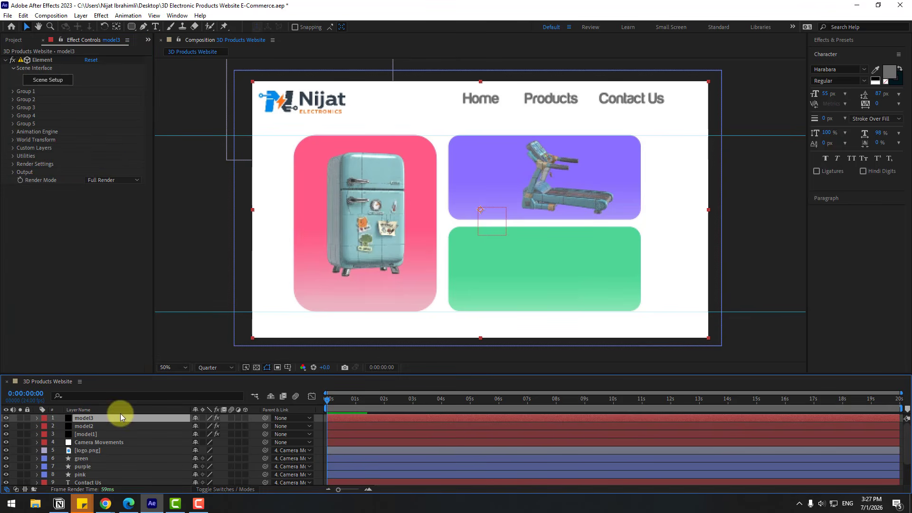
{"action": "left_click", "coordinate": [48, 79]}
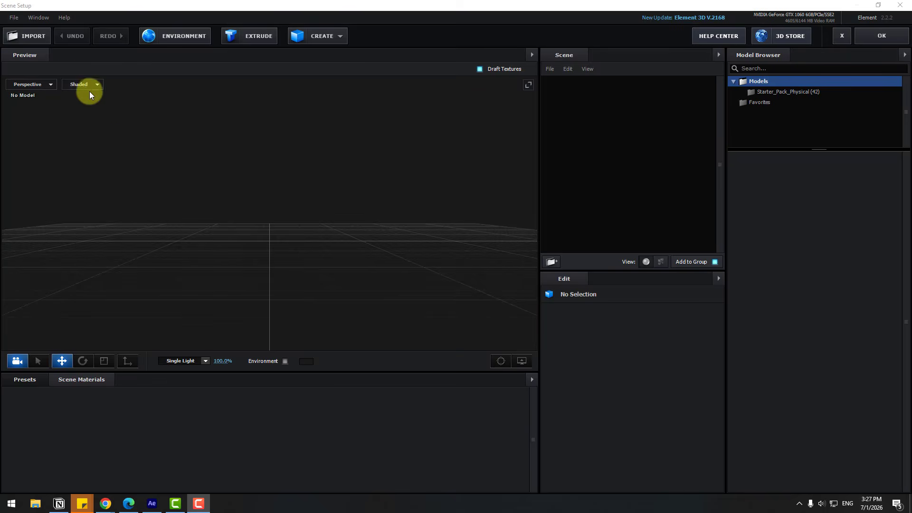
{"action": "left_click", "coordinate": [37, 36]}
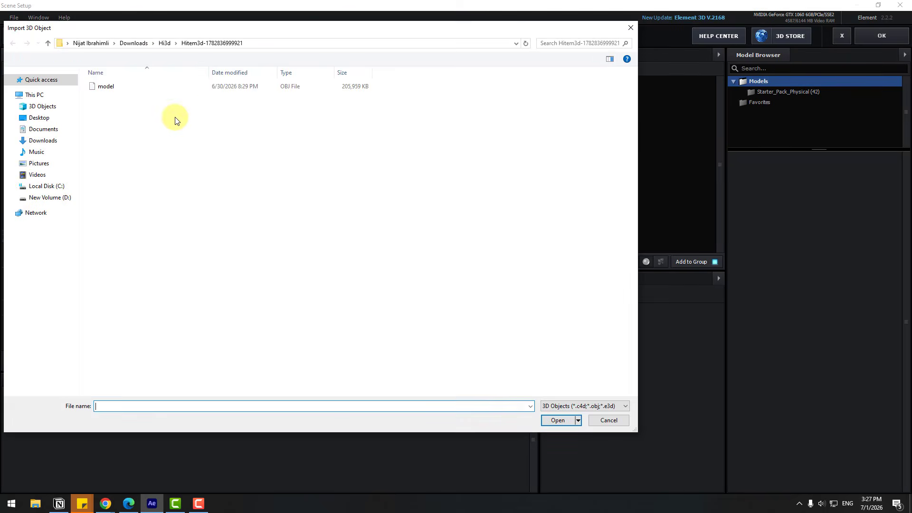
{"action": "left_click", "coordinate": [161, 44]}
{"action": "double_click", "coordinate": [124, 106]}
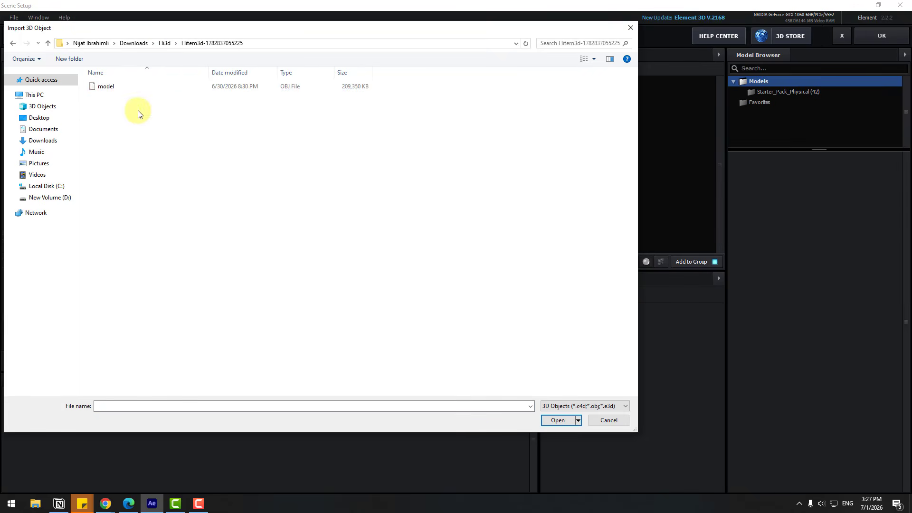
{"action": "left_click", "coordinate": [107, 88]}
{"action": "left_click", "coordinate": [544, 420]}
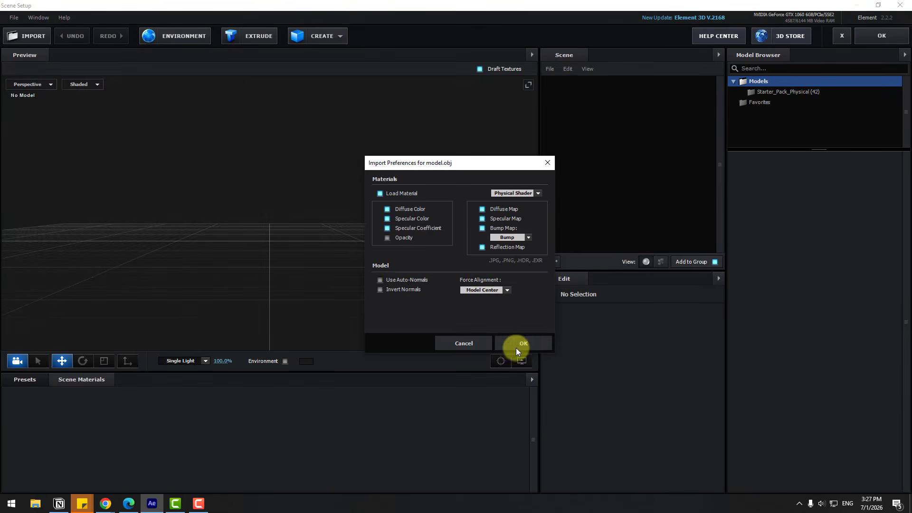
{"action": "left_click", "coordinate": [517, 347]}
- Normalize the van model's size, set its surface Normals to Auto Normals and turn off Draft Textures
{"action": "left_click", "coordinate": [620, 360]}
{"action": "scroll", "coordinate": [560, 400], "scroll_direction": "down", "scroll_amount": 10}
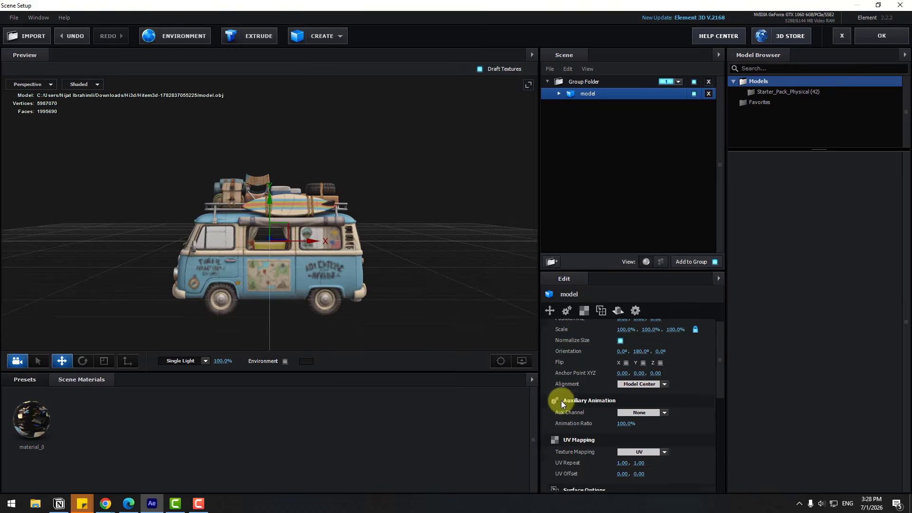
{"action": "scroll", "coordinate": [202, 247], "scroll_direction": "up", "scroll_amount": 5}
{"action": "scroll", "coordinate": [203, 247], "scroll_direction": "down", "scroll_amount": 3}
{"action": "left_click_drag", "start_coordinate": [202, 247], "coordinate": [280, 251]}
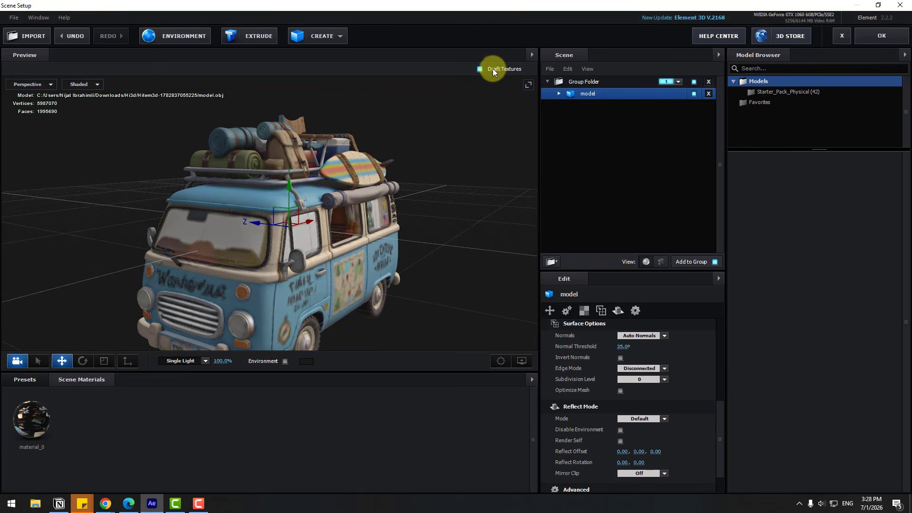
{"action": "left_click", "coordinate": [480, 68]}
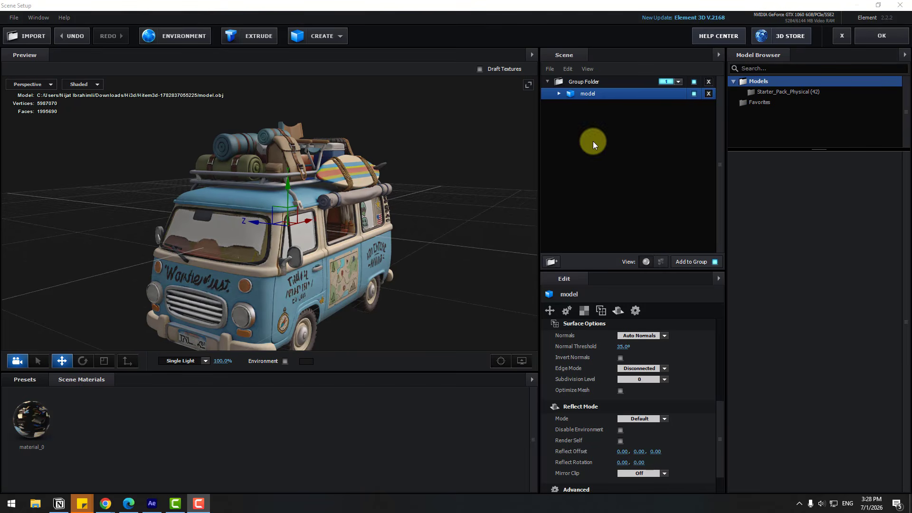
- Set the van material material_0's Glossiness to 100% and its Reflectivity Intensity to 5%
{"action": "left_click", "coordinate": [556, 93]}
{"action": "left_click", "coordinate": [577, 107]}
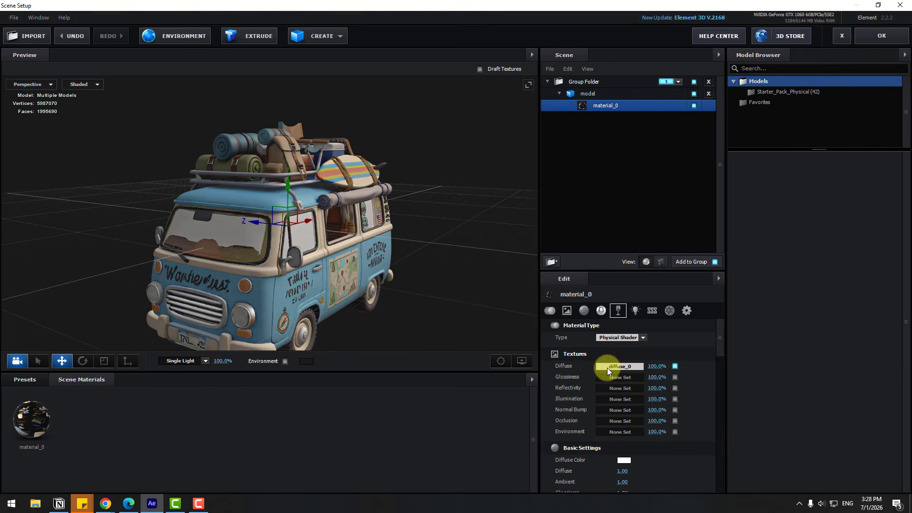
{"action": "scroll", "coordinate": [589, 417], "scroll_direction": "down", "scroll_amount": 3}
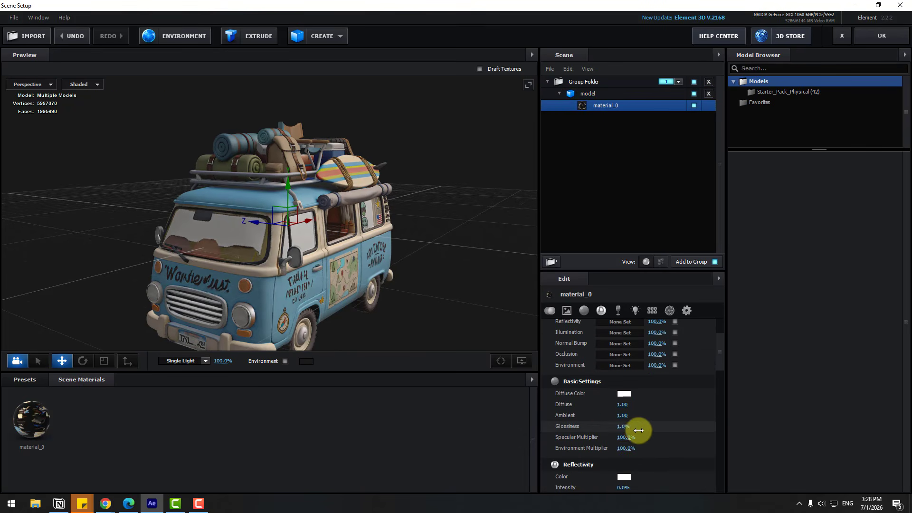
{"action": "scroll", "coordinate": [674, 446], "scroll_direction": "down", "scroll_amount": 3}
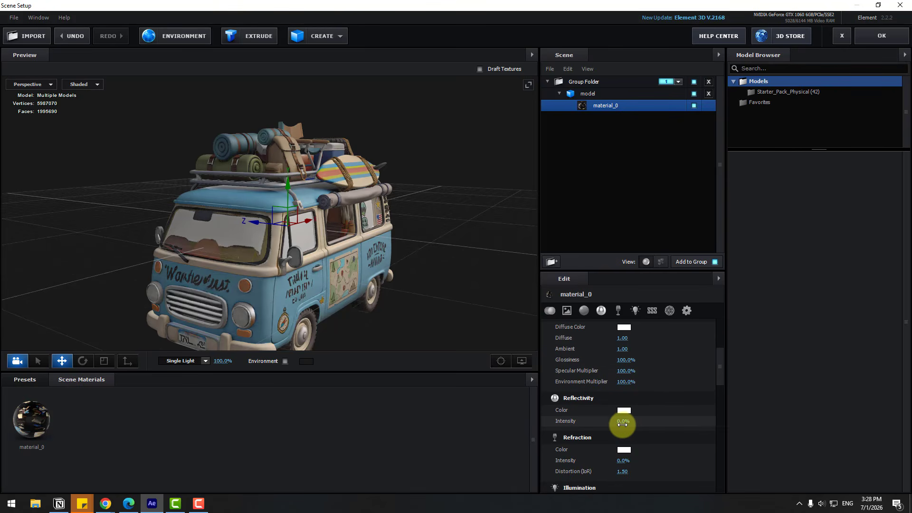
{"action": "left_click_drag", "start_coordinate": [623, 421], "coordinate": [625, 425]}
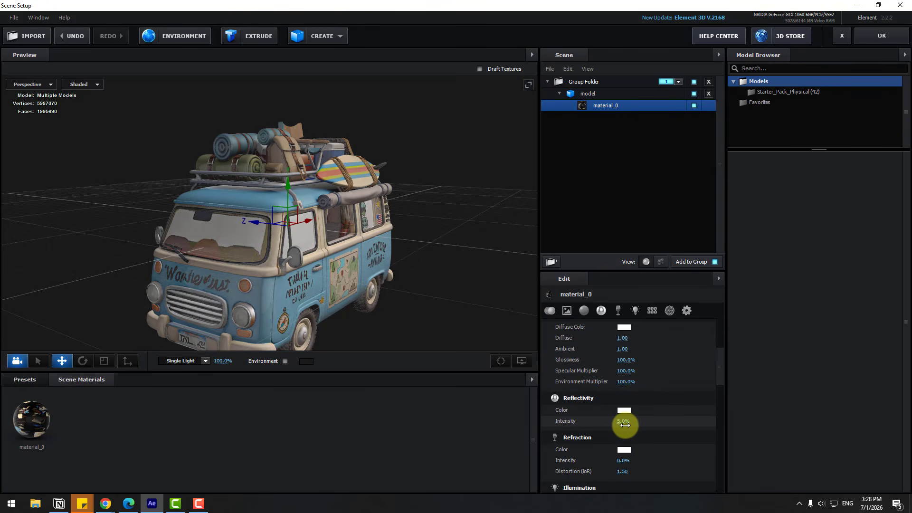
- Choose the BackLight_2K_18 environment preset from the BackLight_2K folder, inspect the van from the side, and accept the scene
{"action": "left_click", "coordinate": [26, 381]}
{"action": "left_click", "coordinate": [43, 404]}
{"action": "left_click", "coordinate": [45, 414]}
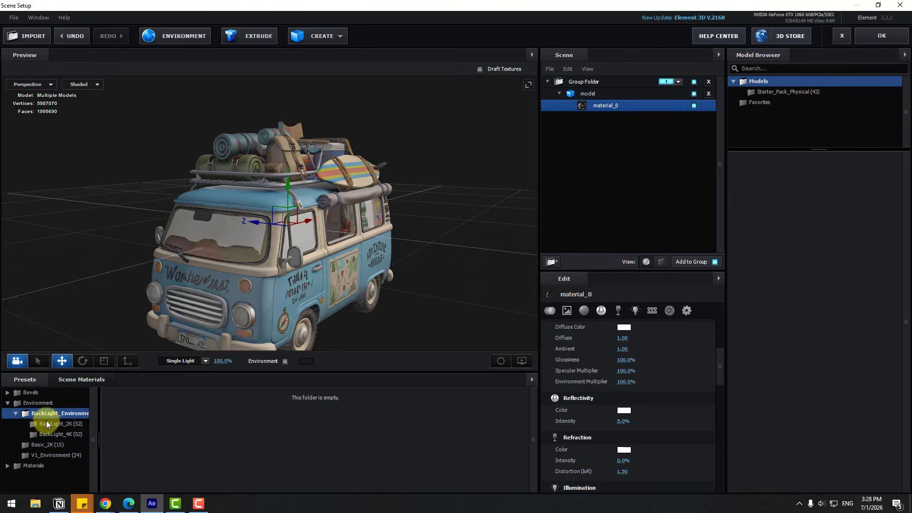
{"action": "left_click", "coordinate": [47, 423]}
{"action": "scroll", "coordinate": [343, 464], "scroll_direction": "down", "scroll_amount": 2}
{"action": "left_click", "coordinate": [366, 425]}
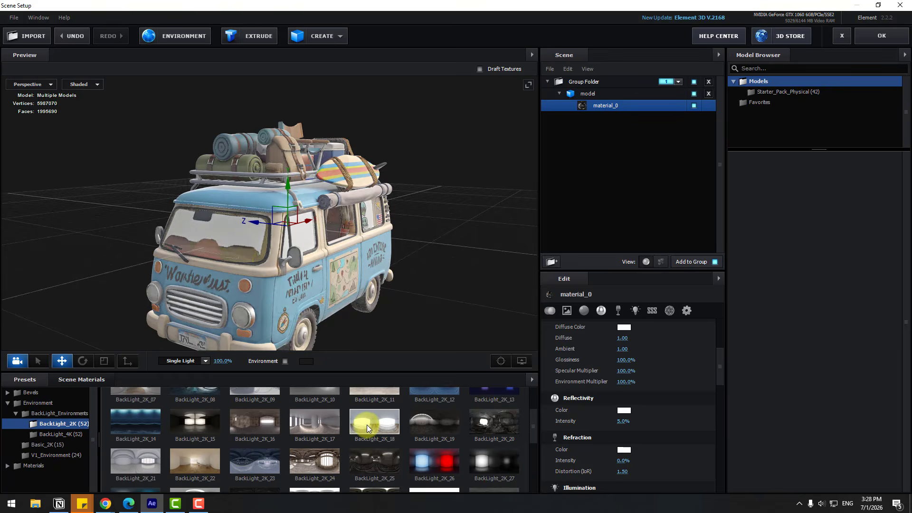
{"action": "left_click_drag", "start_coordinate": [295, 285], "coordinate": [325, 256]}
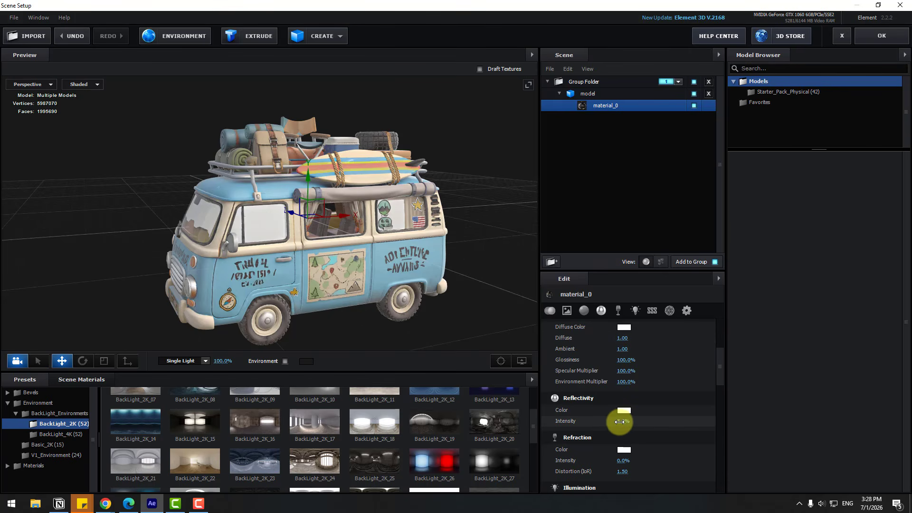
{"action": "left_click_drag", "start_coordinate": [181, 264], "coordinate": [266, 251]}
{"action": "left_click", "coordinate": [881, 36]}
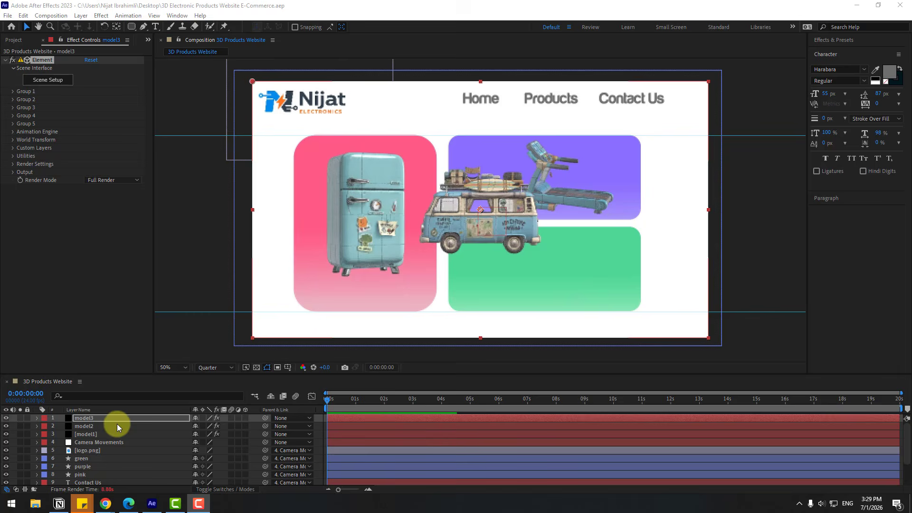
- Move the van model onto the green card using the model3 layer's World Position settings
{"action": "left_click", "coordinate": [89, 419]}
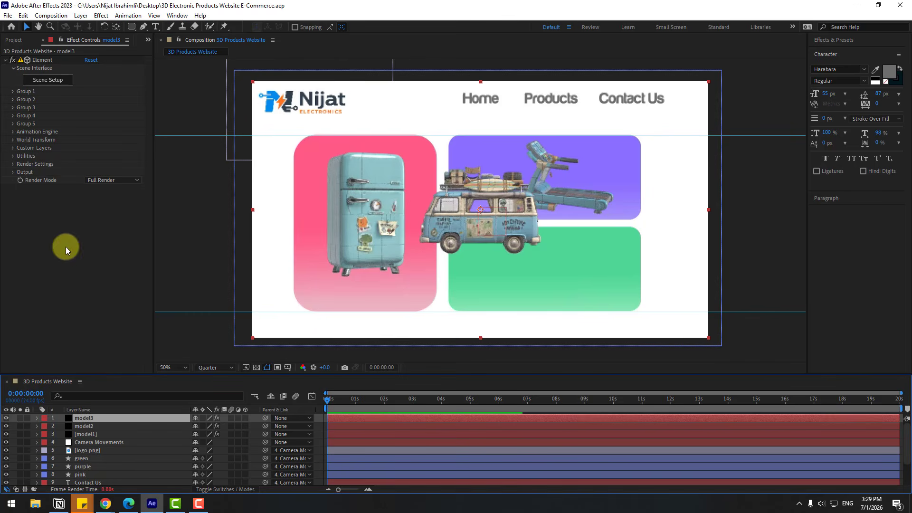
{"action": "left_click", "coordinate": [13, 140]}
{"action": "mouse_move", "coordinate": [108, 147]}
{"action": "left_mouse_down"}
{"action": "mouse_move", "coordinate": [121, 148]}
{"action": "mouse_move", "coordinate": [105, 156]}
{"action": "left_mouse_up"}
{"action": "mouse_move", "coordinate": [101, 148]}
{"action": "left_mouse_down"}
{"action": "mouse_move", "coordinate": [119, 148]}
{"action": "mouse_move", "coordinate": [104, 156]}
{"action": "left_mouse_up"}
{"action": "left_click_drag", "start_coordinate": [117, 148], "coordinate": [38, 204]}
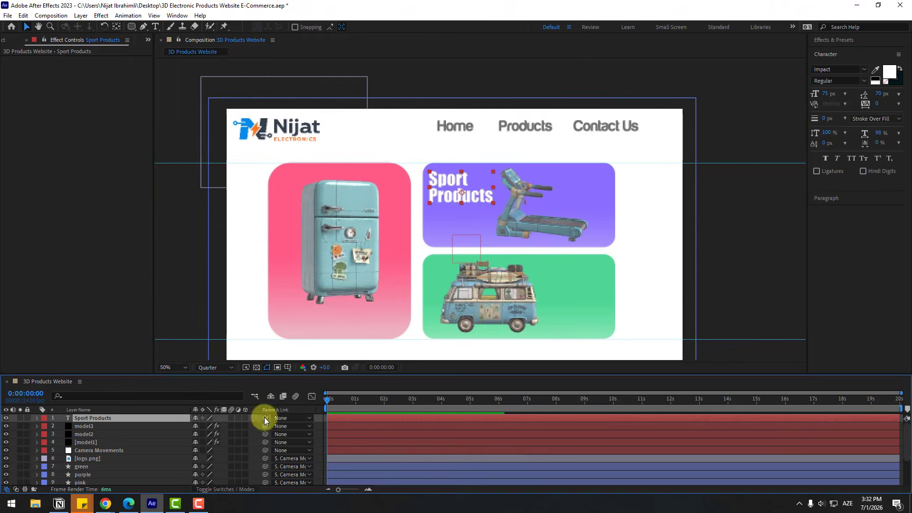
- Parent the product title text layer to its card layer
{"action": "left_click_drag", "start_coordinate": [264, 440], "coordinate": [130, 449]}
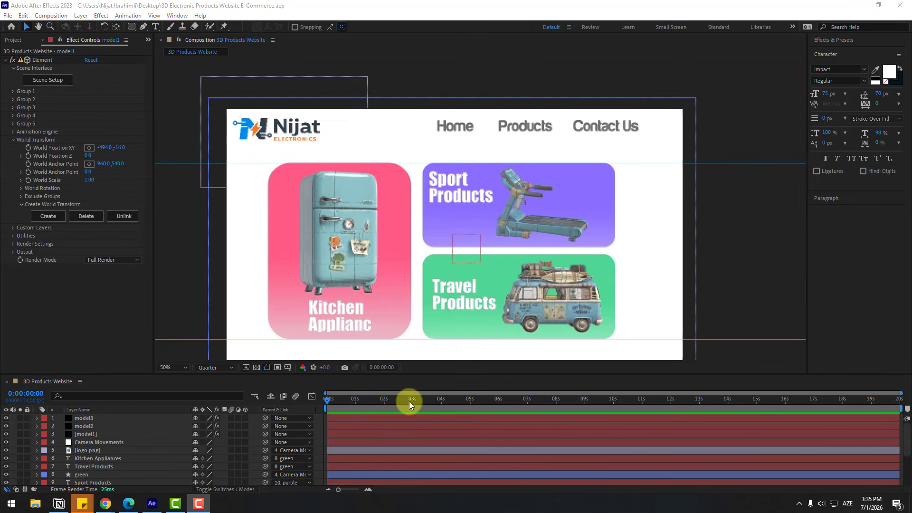
- Keyframe the Camera Movements null's Scale at 0:00:04:01 and set it to 100% at 0:00:04:19
{"action": "left_click_drag", "start_coordinate": [409, 402], "coordinate": [442, 403]}
{"action": "left_click", "coordinate": [113, 474]}
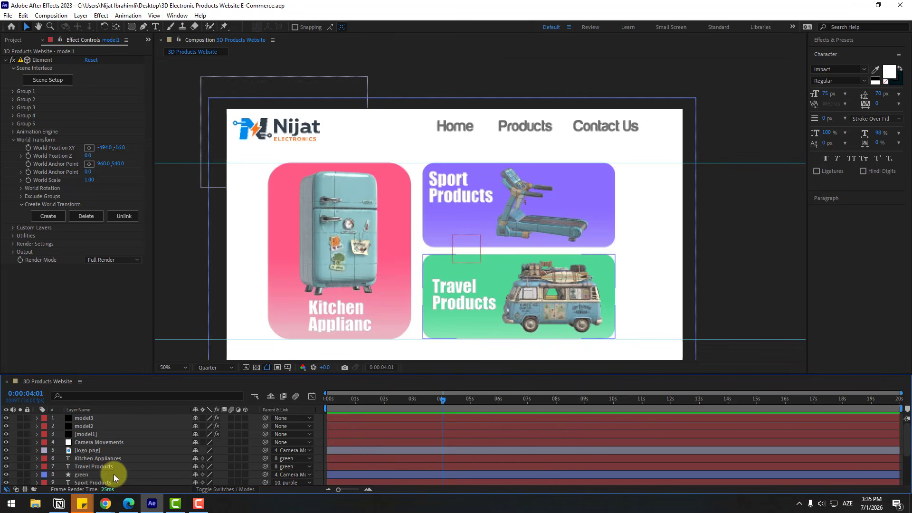
{"action": "left_click", "coordinate": [95, 443]}
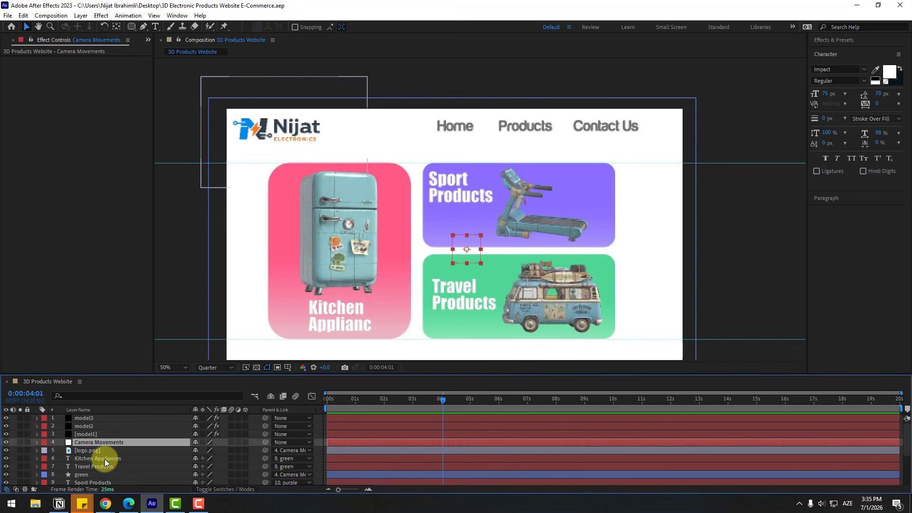
{"action": "key", "text": "s"}
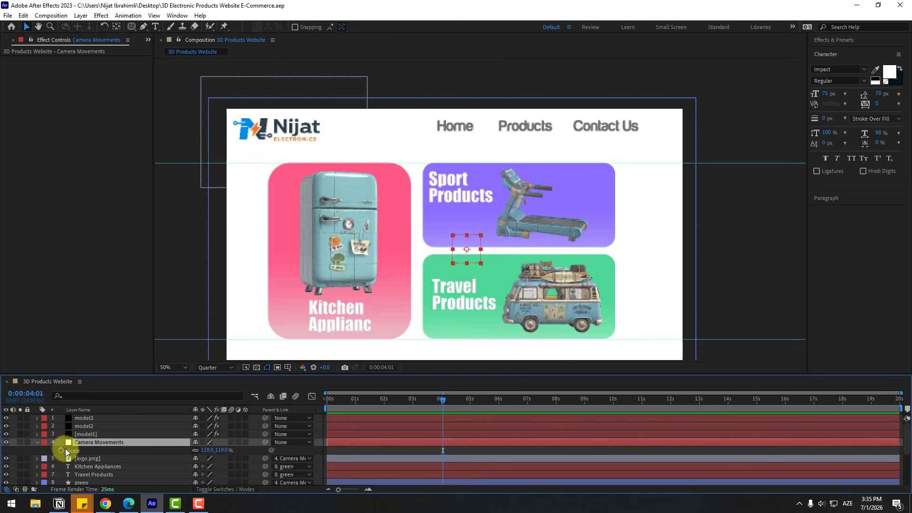
{"action": "left_click", "coordinate": [61, 450]}
{"action": "left_click_drag", "start_coordinate": [459, 400], "coordinate": [464, 401]}
{"action": "left_click", "coordinate": [207, 449]}
{"action": "type", "text": "100"}
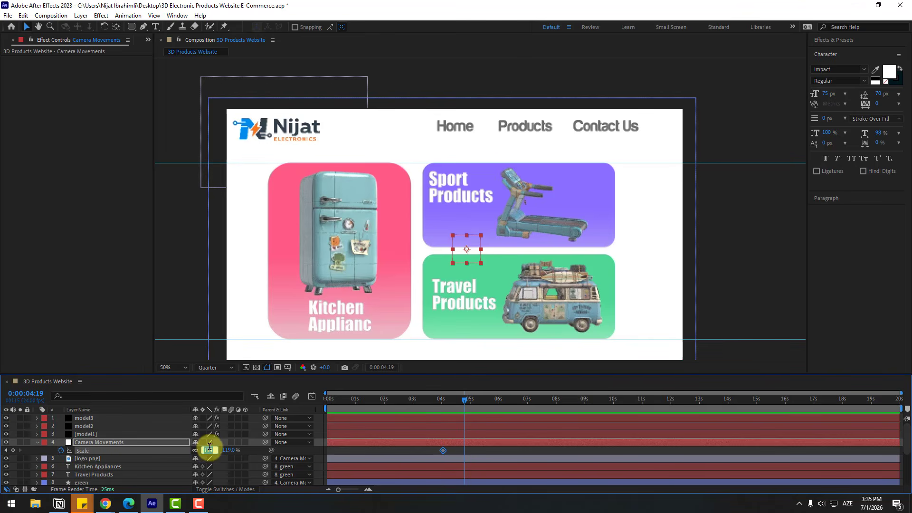
{"action": "key", "text": "Return"}
- Apply Easy Ease to both Scale keyframes of the Camera Movements null
{"action": "left_click_drag", "start_coordinate": [474, 449], "coordinate": [441, 451]}
{"action": "right_click", "coordinate": [441, 451]}
{"action": "mouse_move", "coordinate": [498, 497]}
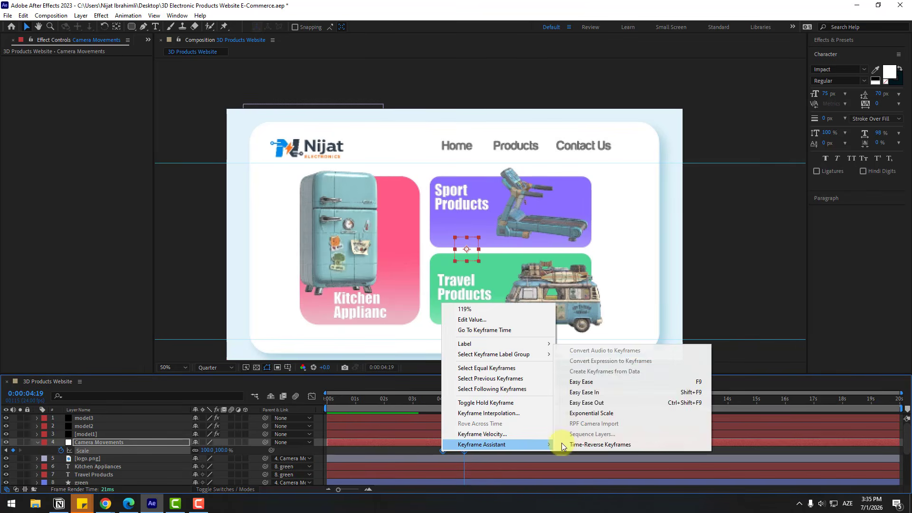
{"action": "left_click", "coordinate": [610, 377]}
{"action": "left_click", "coordinate": [486, 451]}
- Return to 0:00:04:01 and parent the model1, model2 and model3 layers to the Camera Movements null
{"action": "left_click_drag", "start_coordinate": [456, 401], "coordinate": [442, 399]}
{"action": "left_click", "coordinate": [86, 436]}
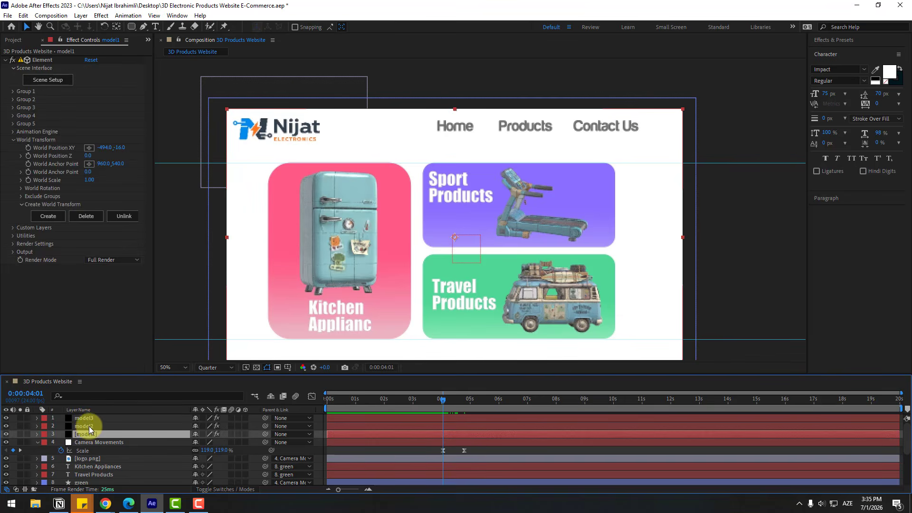
{"action": "left_click", "coordinate": [89, 426], "text": "ctrl"}
{"action": "left_click", "coordinate": [92, 418], "text": "ctrl"}
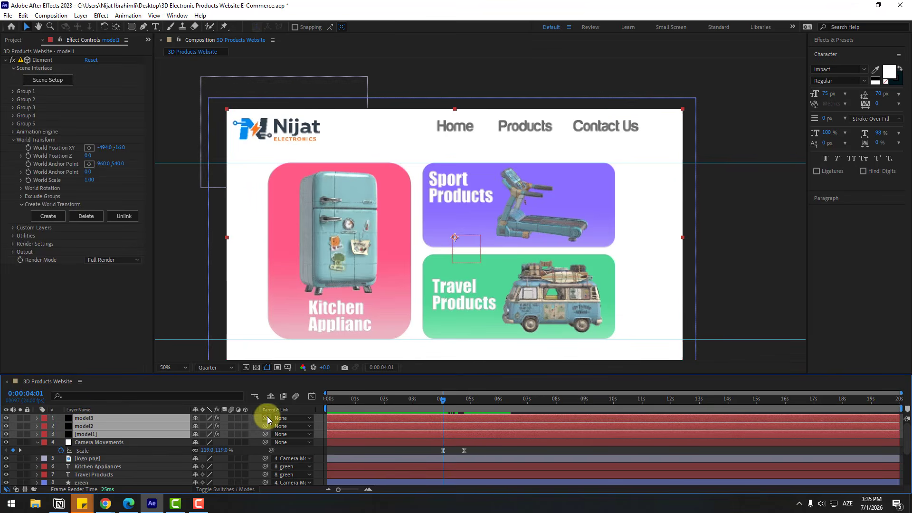
{"action": "left_click_drag", "start_coordinate": [265, 418], "coordinate": [101, 443]}
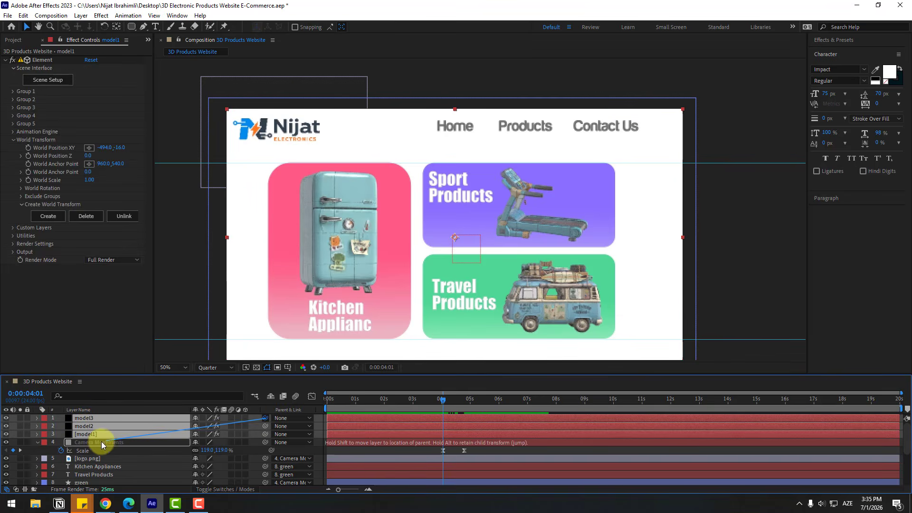
- Set the Camera Movements Scale to 92% at 0:00:04:19 and sharpen the speed curve between both keyframes in the Graph Editor
{"action": "left_click", "coordinate": [455, 451]}
{"action": "mouse_move", "coordinate": [447, 400]}
{"action": "left_mouse_down"}
{"action": "mouse_move", "coordinate": [466, 406]}
{"action": "mouse_move", "coordinate": [456, 406]}
{"action": "left_mouse_up"}
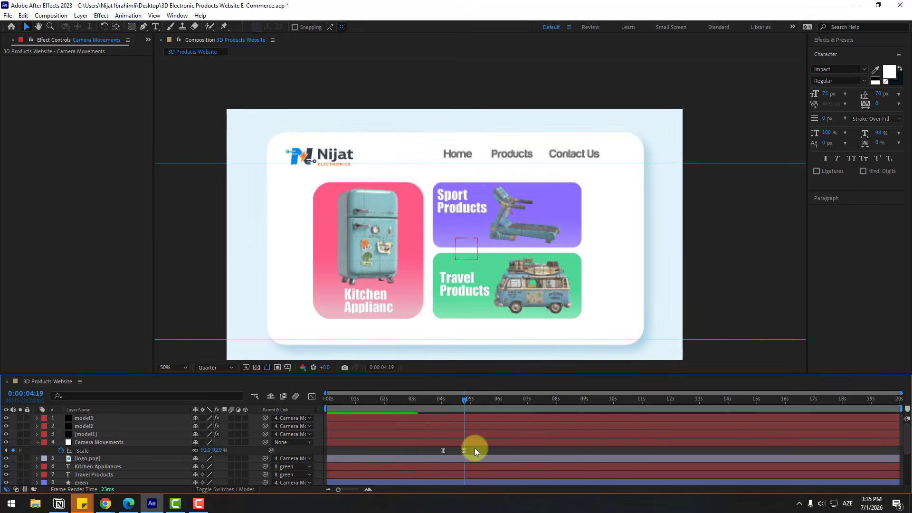
{"action": "left_click_drag", "start_coordinate": [474, 448], "coordinate": [417, 451]}
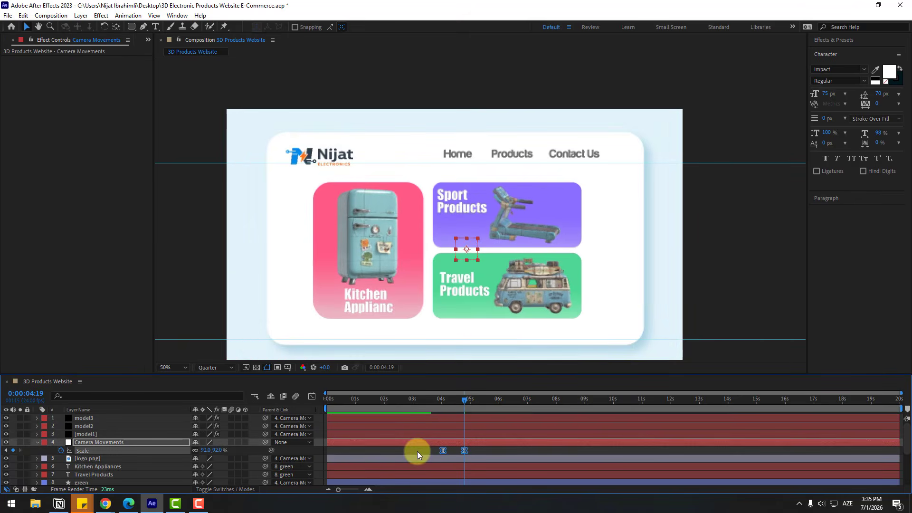
{"action": "left_click", "coordinate": [312, 396]}
{"action": "key", "text": "equal"}
{"action": "key", "text": "equal"}
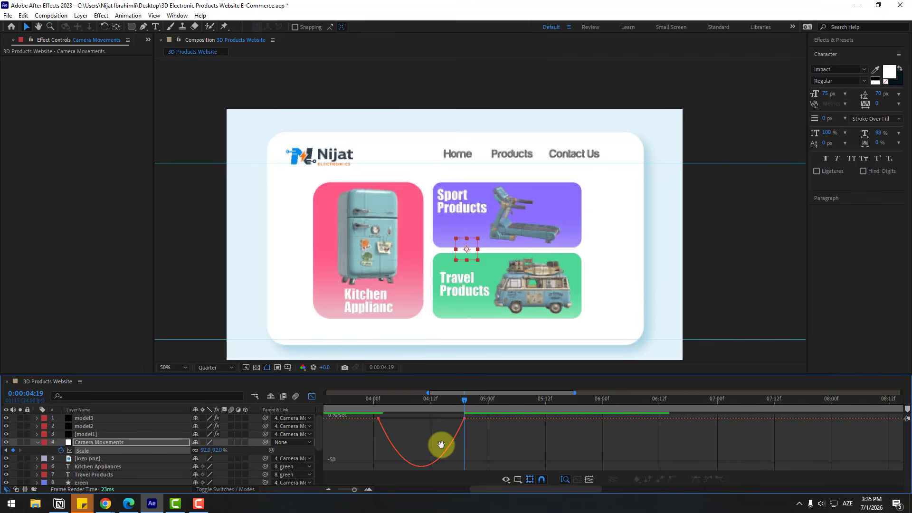
{"action": "scroll", "coordinate": [441, 443], "scroll_direction": "left", "scroll_amount": 3}
{"action": "left_click_drag", "start_coordinate": [414, 416], "coordinate": [512, 418]}
{"action": "key", "text": "minus"}
{"action": "key", "text": "minus"}
{"action": "key", "text": "minus"}
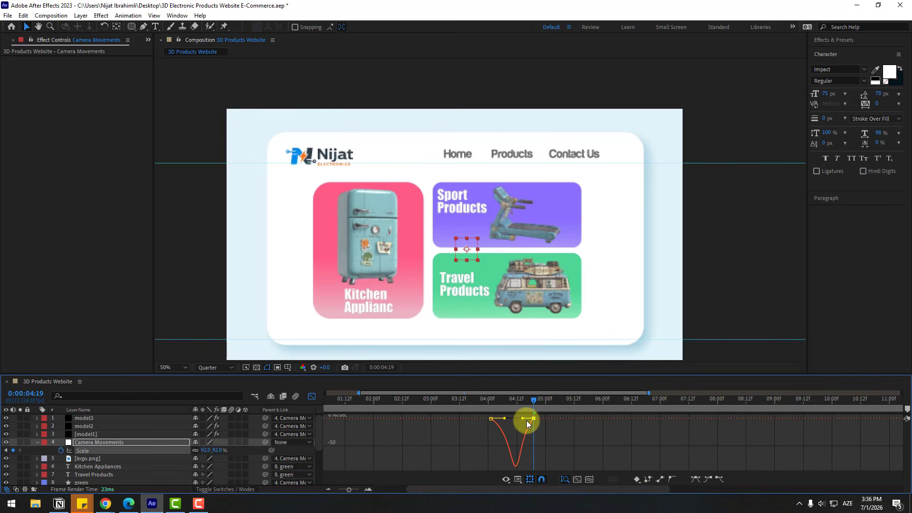
{"action": "left_click", "coordinate": [311, 396]}
- Lengthen the zoom-out by moving the first Scale keyframe slightly earlier and the second slightly later
{"action": "left_click", "coordinate": [461, 448]}
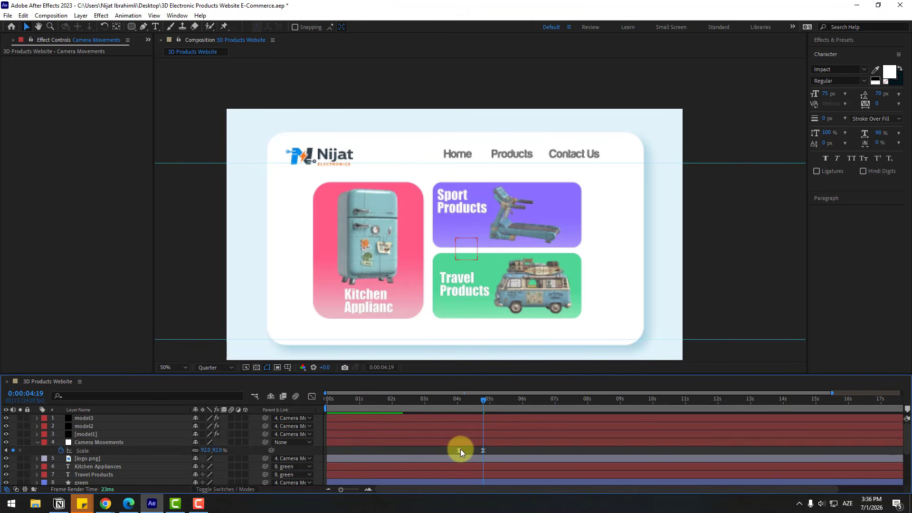
{"action": "left_click", "coordinate": [455, 450]}
{"action": "left_click_drag", "start_coordinate": [482, 451], "coordinate": [489, 451]}
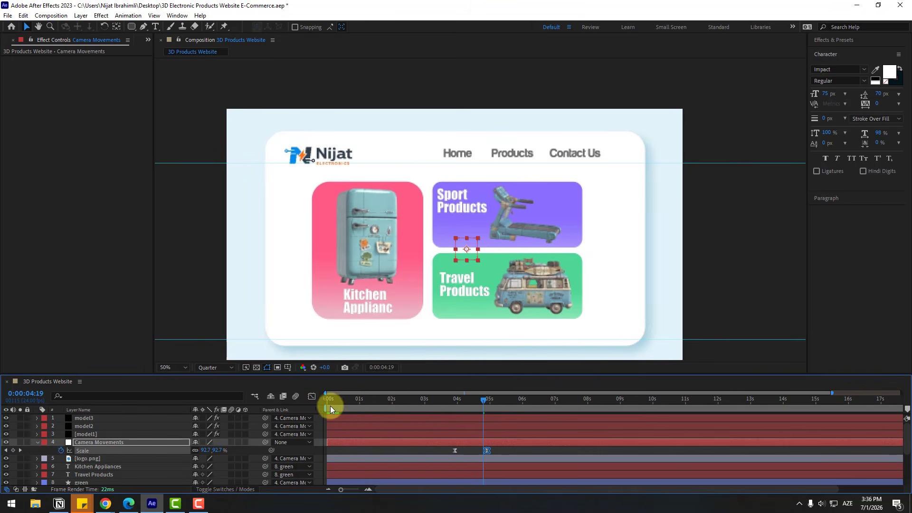
- Limit the work area to about 3.5–5.8 s around the zoom-out and preview the animation
{"action": "left_click_drag", "start_coordinate": [325, 408], "coordinate": [435, 409]}
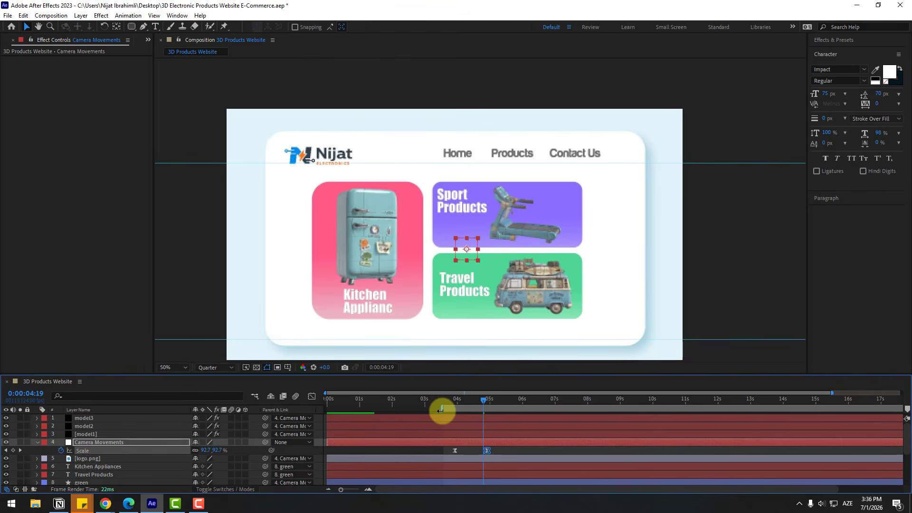
{"action": "key", "text": "space"}
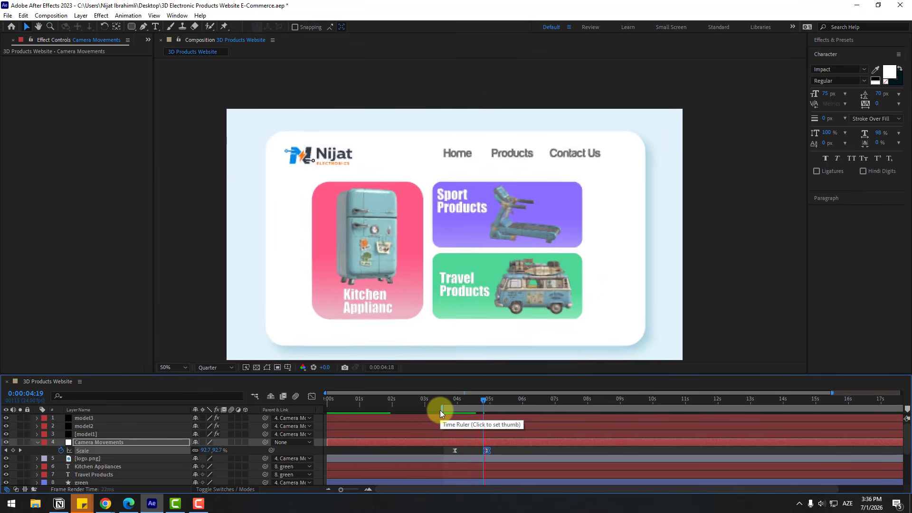
{"action": "key", "text": "n"}
{"action": "left_click", "coordinate": [459, 400]}
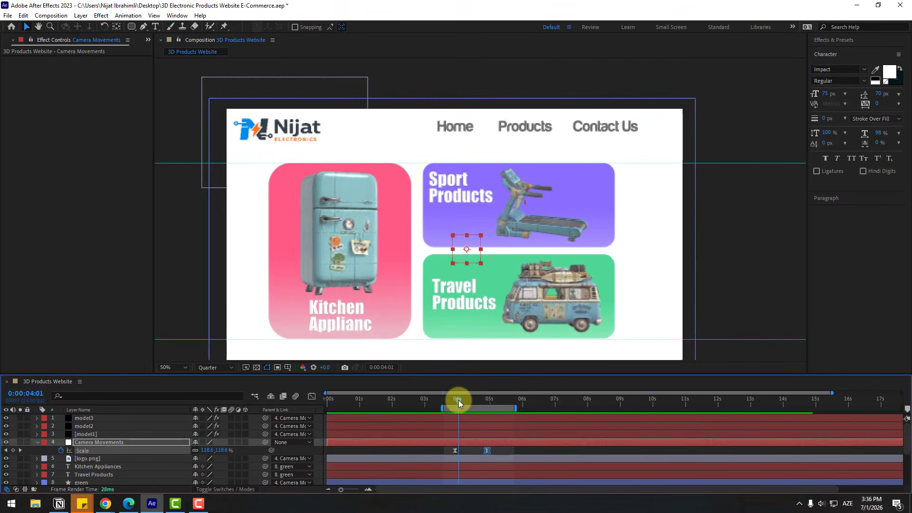
- Keyframe the pink card's Position at 0:00:02:13 and set it off-canvas to -1107.1, 56.9 at 0:00:01:10
{"action": "left_click_drag", "start_coordinate": [457, 399], "coordinate": [366, 401]}
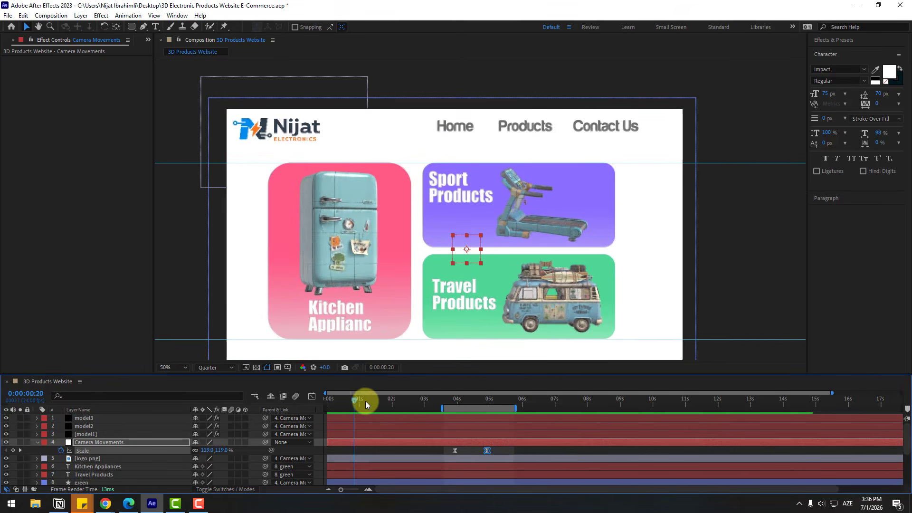
{"action": "left_click", "coordinate": [35, 442]}
{"action": "scroll", "coordinate": [76, 444], "scroll_direction": "down", "scroll_amount": 3}
{"action": "scroll", "coordinate": [126, 461], "scroll_direction": "down", "scroll_amount": 1}
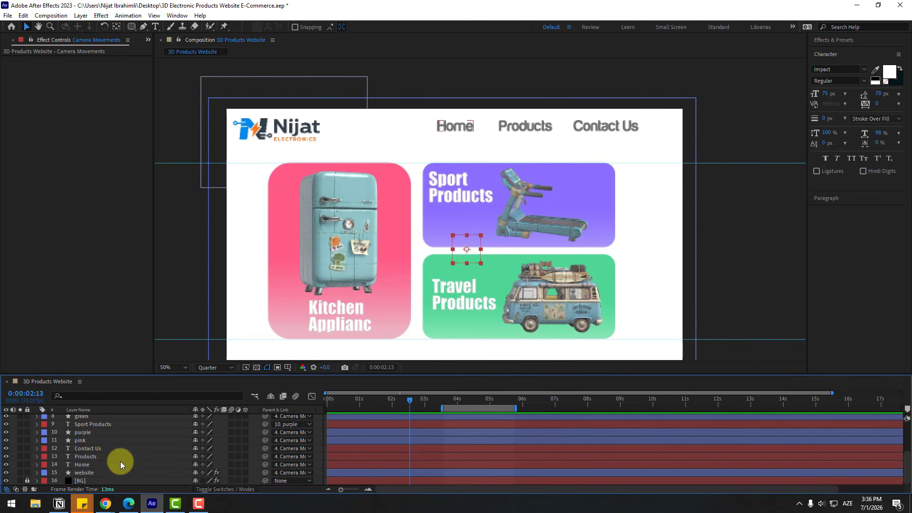
{"action": "left_click", "coordinate": [80, 440]}
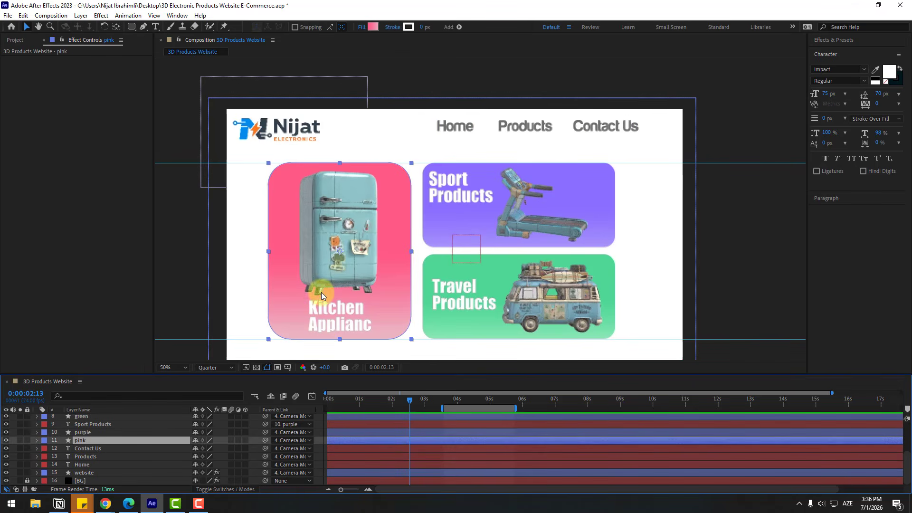
{"action": "key", "text": "p"}
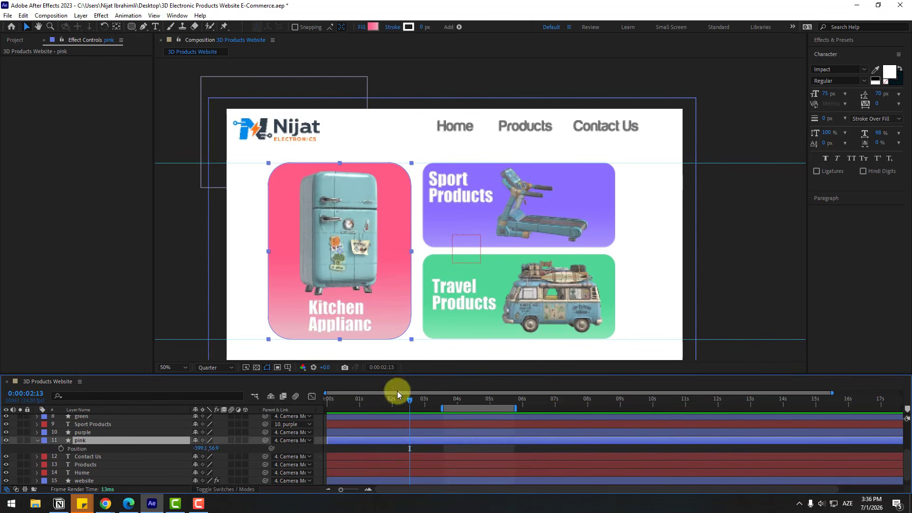
{"action": "left_click", "coordinate": [61, 449]}
{"action": "left_click_drag", "start_coordinate": [381, 403], "coordinate": [372, 402]}
{"action": "left_click_drag", "start_coordinate": [202, 449], "coordinate": [10, 451]}
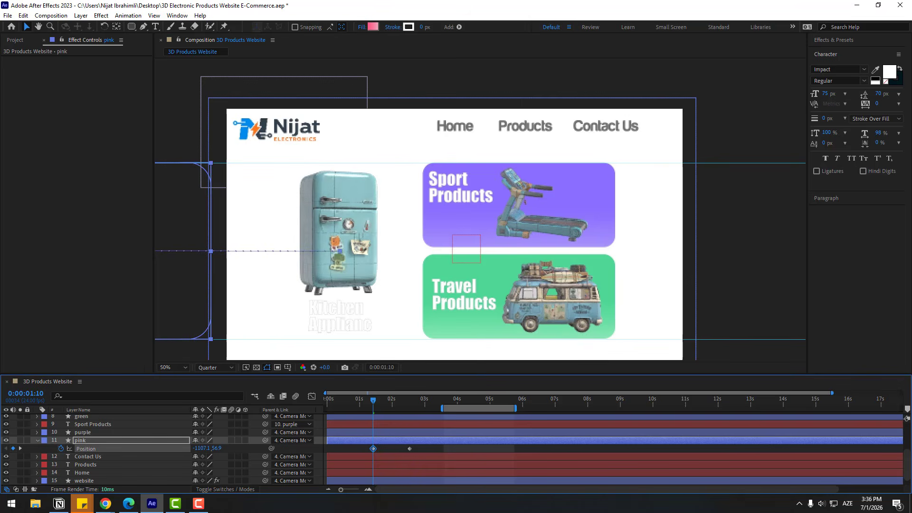
- Apply Easy Ease to the pink card's Position keyframes and sharpen their speed curve in the Graph Editor
{"action": "right_click", "coordinate": [373, 448]}
{"action": "mouse_move", "coordinate": [428, 441]}
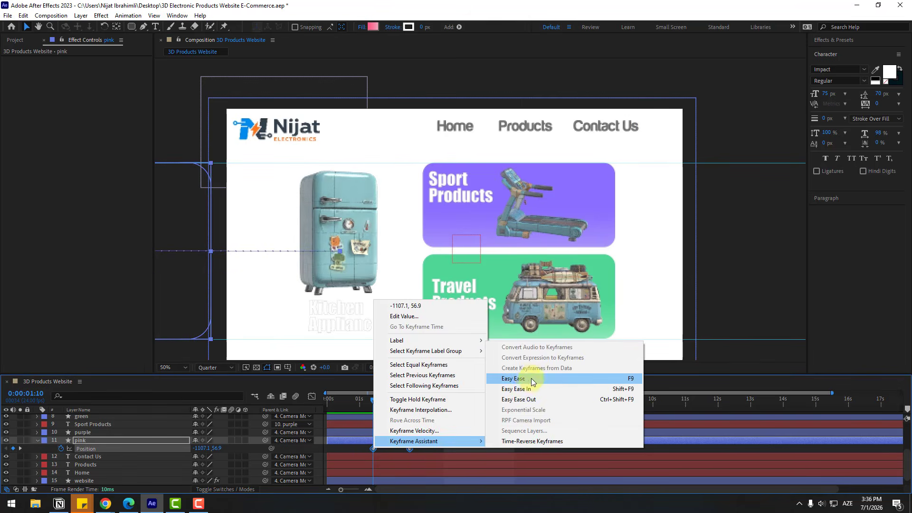
{"action": "left_click", "coordinate": [522, 379]}
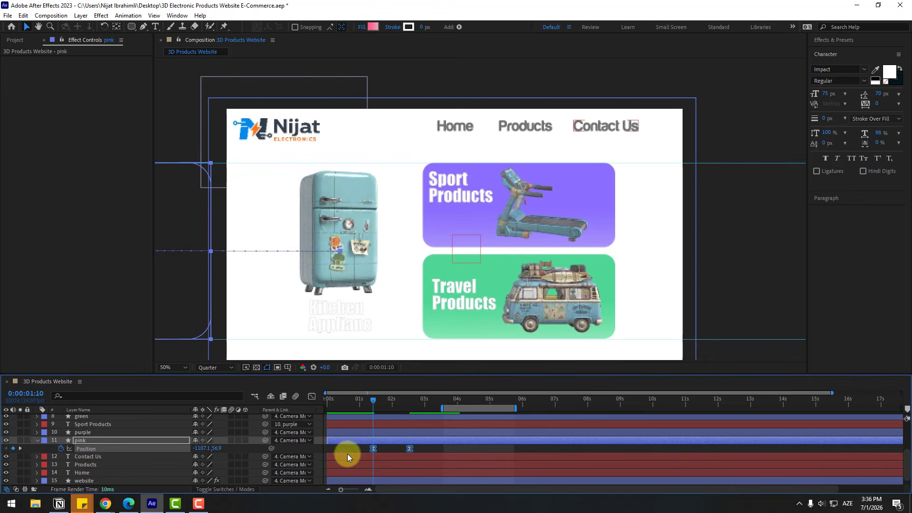
{"action": "left_click", "coordinate": [312, 397]}
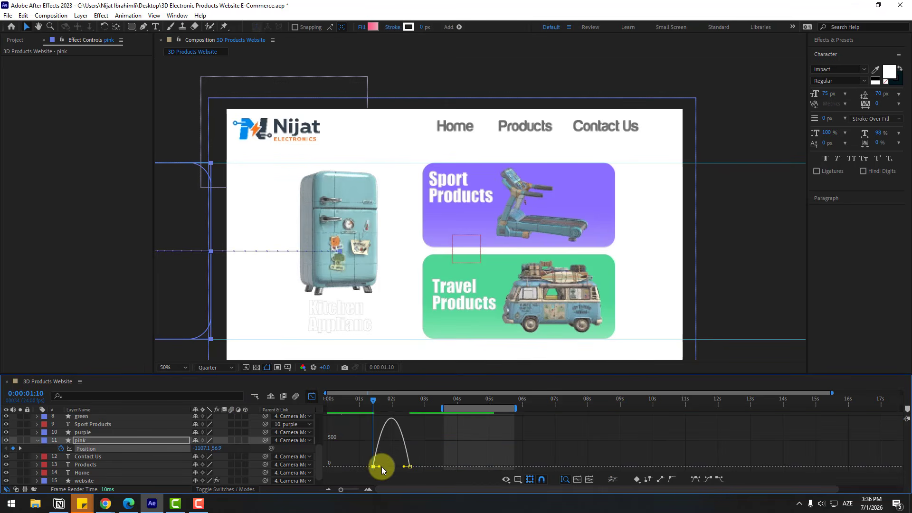
{"action": "left_click_drag", "start_coordinate": [380, 467], "coordinate": [399, 467]}
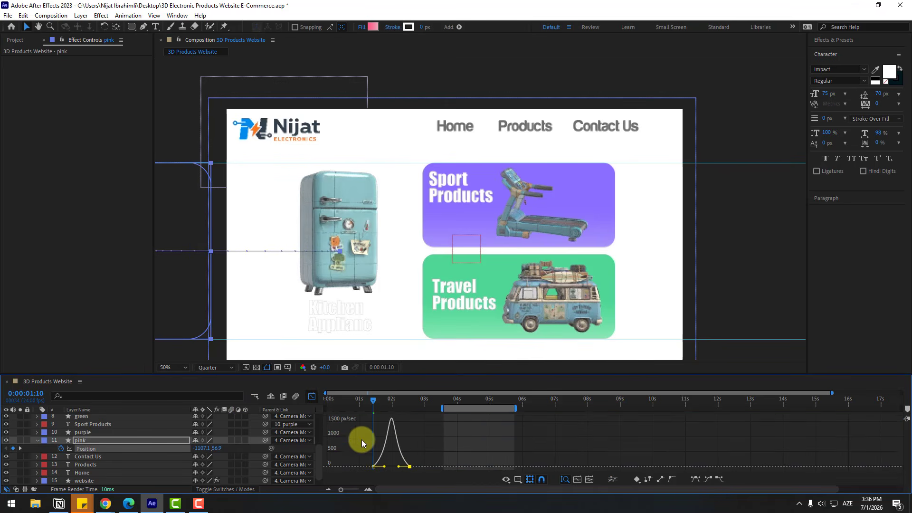
{"action": "left_click", "coordinate": [312, 396]}
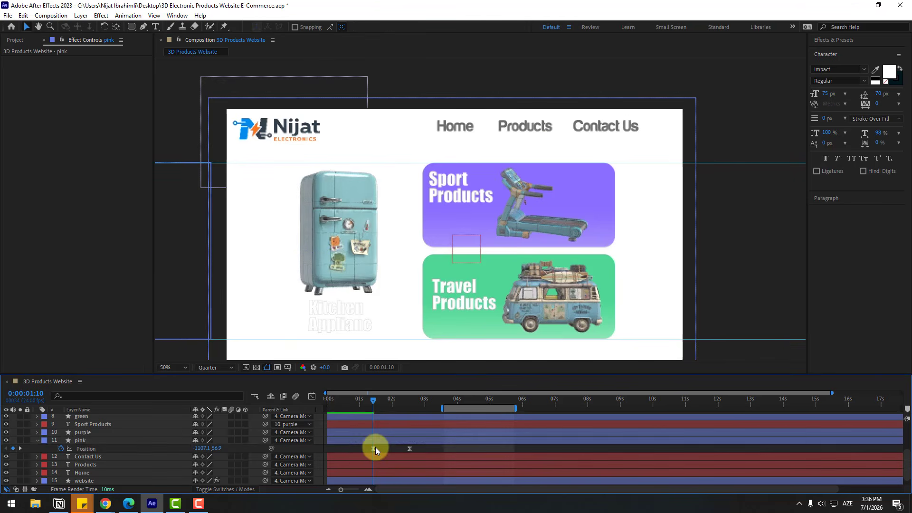
- Move the pink card's first Position keyframe to about 0.9 s and set the work area from 0 to about 3.7 s
{"action": "left_click_drag", "start_coordinate": [358, 447], "coordinate": [355, 448]}
{"action": "left_click_drag", "start_coordinate": [448, 408], "coordinate": [319, 409]}
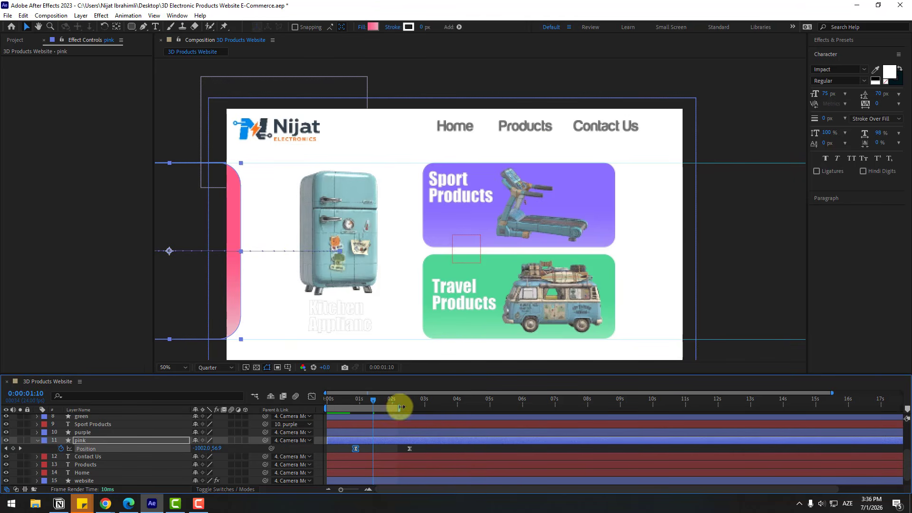
{"action": "left_click_drag", "start_coordinate": [400, 408], "coordinate": [443, 411]}
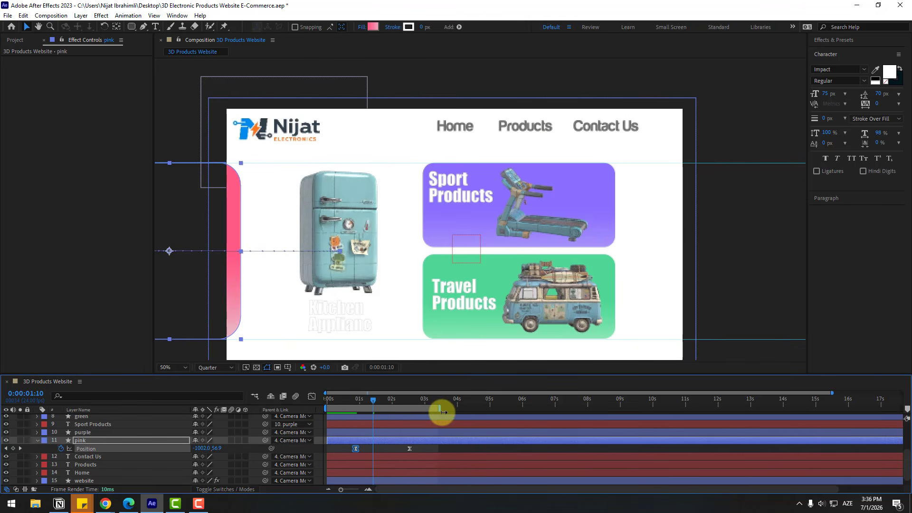
- Shift both of the pink card's Position keyframes earlier, to about 0.2 s and 0:00:01:21, and preview the slide-in
{"action": "left_click_drag", "start_coordinate": [355, 449], "coordinate": [334, 450]}
{"action": "left_click", "coordinate": [350, 448]}
{"action": "key", "text": "space"}
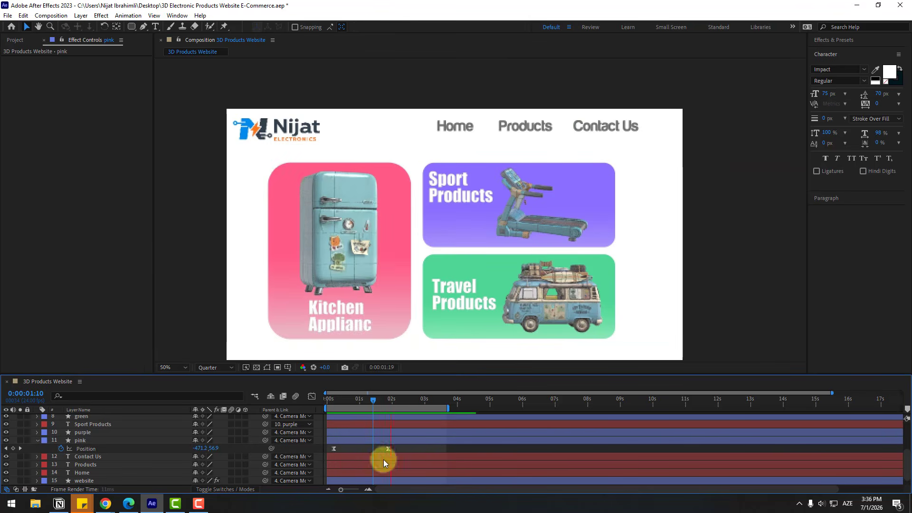
- Keyframe the purple card's Position at 0:00:01:21 and set it above the canvas to 235.8, -609.5 at 0:00:00:00
{"action": "left_click", "coordinate": [91, 430]}
{"action": "left_click", "coordinate": [82, 424]}
{"action": "left_click", "coordinate": [387, 400]}
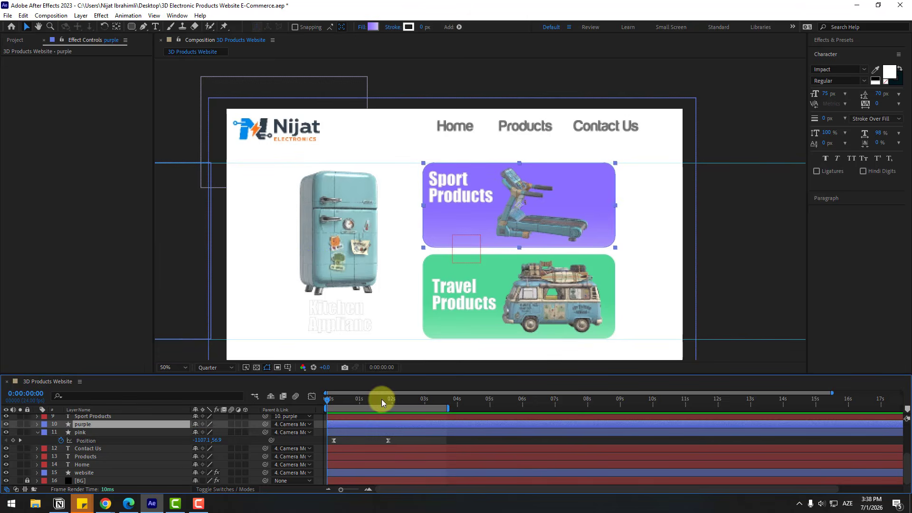
{"action": "left_click", "coordinate": [389, 400]}
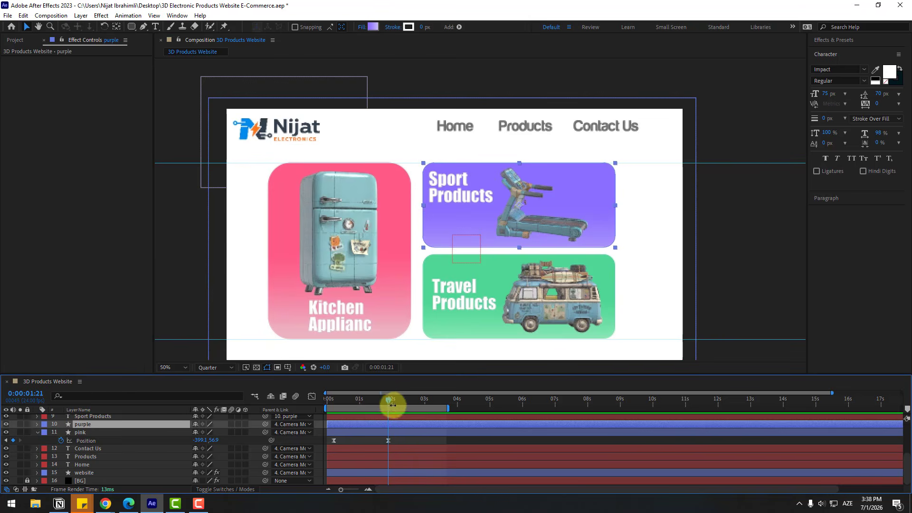
{"action": "key", "text": "p"}
{"action": "left_click", "coordinate": [60, 432]}
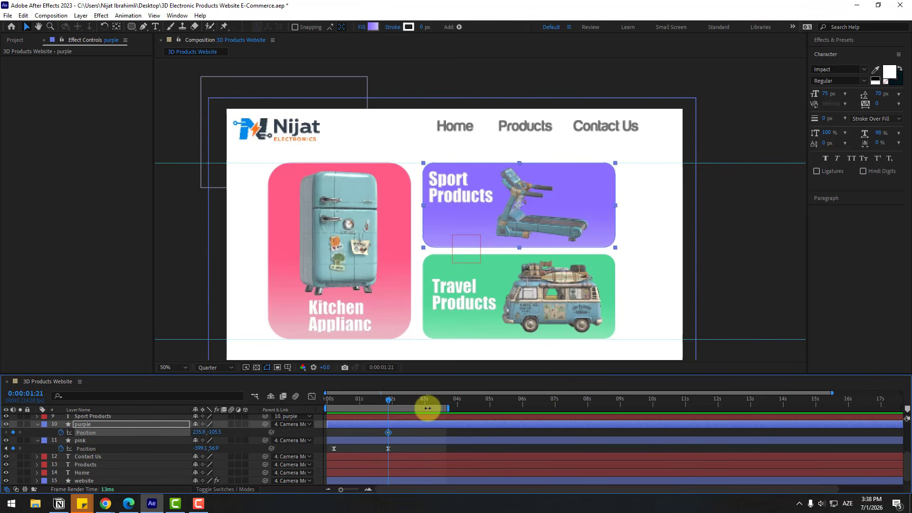
{"action": "left_click_drag", "start_coordinate": [346, 400], "coordinate": [327, 400]}
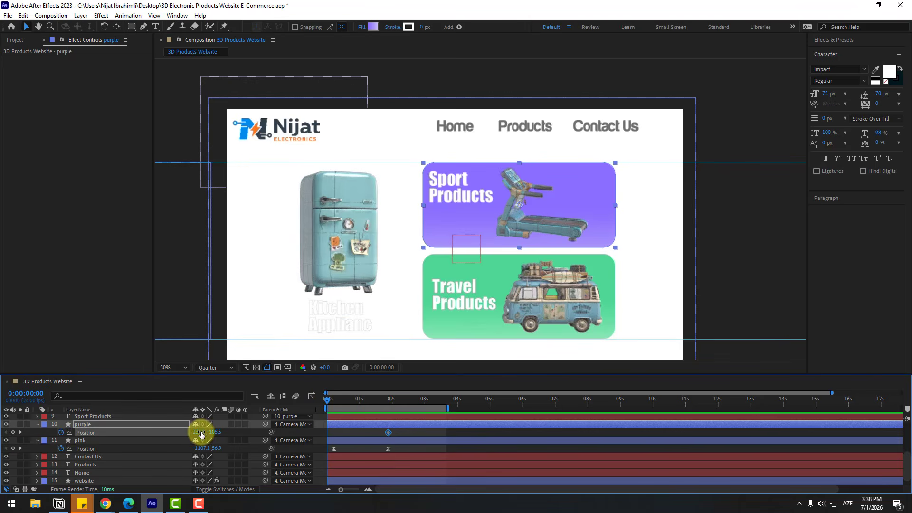
{"action": "left_click_drag", "start_coordinate": [186, 432], "coordinate": [5, 430]}
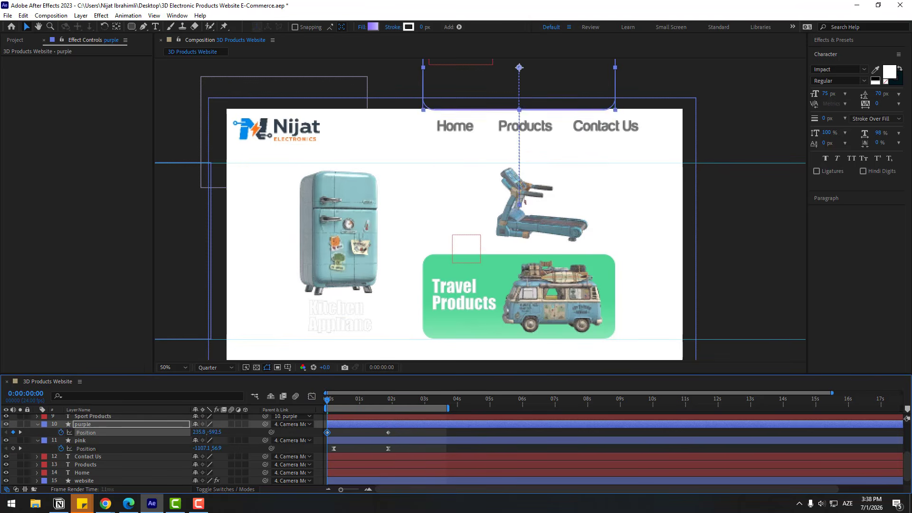
- Apply Easy Ease to the purple card's Position keyframes and sharpen their speed curve in the Graph Editor
{"action": "left_click_drag", "start_coordinate": [397, 434], "coordinate": [324, 432]}
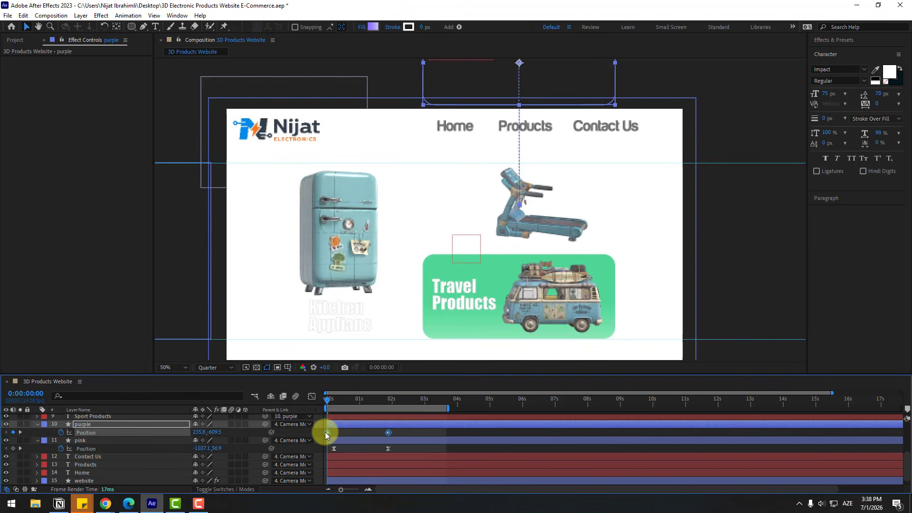
{"action": "right_click", "coordinate": [325, 432]}
{"action": "mouse_move", "coordinate": [380, 424]}
{"action": "left_click", "coordinate": [477, 363]}
{"action": "left_click_drag", "start_coordinate": [337, 466], "coordinate": [374, 465]}
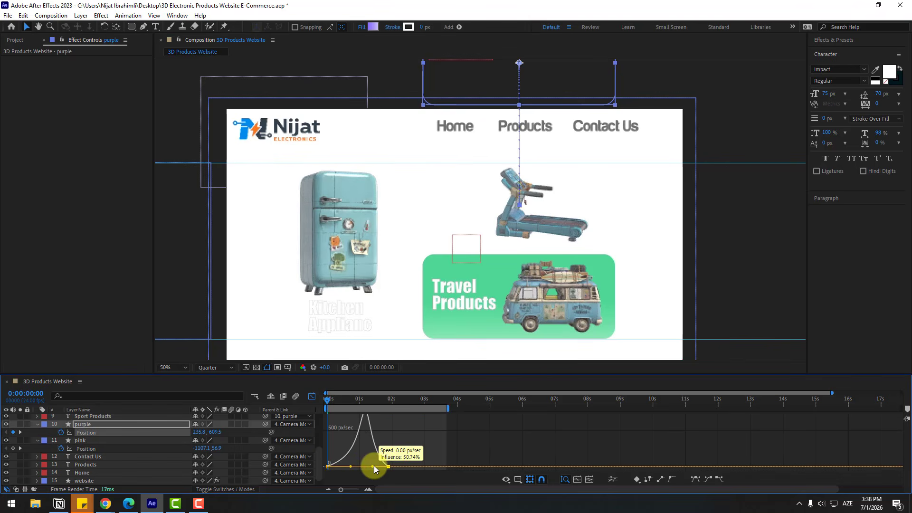
{"action": "left_click", "coordinate": [311, 395]}
- Keyframe the green card's Position at 0:00:01:21 and set it below the canvas to 235.8, 628.5 at 0:00:00:00
{"action": "scroll", "coordinate": [152, 449], "scroll_direction": "up", "scroll_amount": 1}
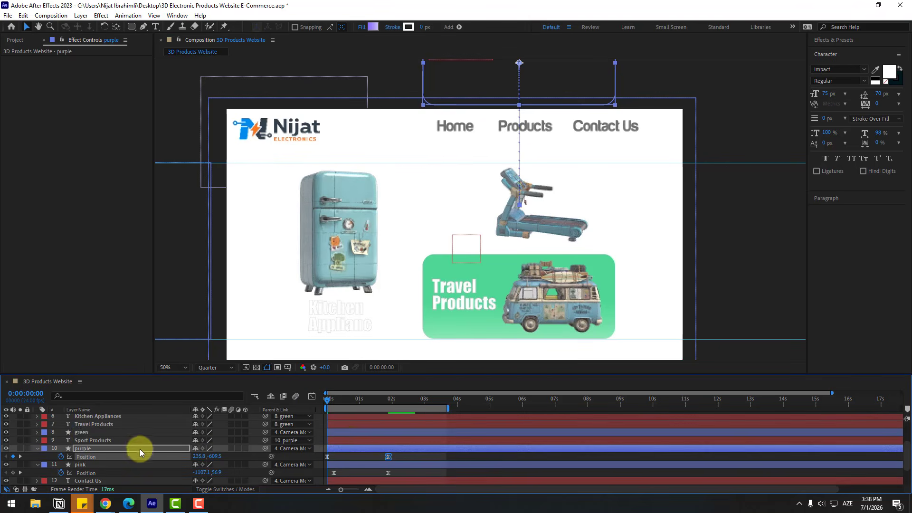
{"action": "left_click", "coordinate": [81, 433]}
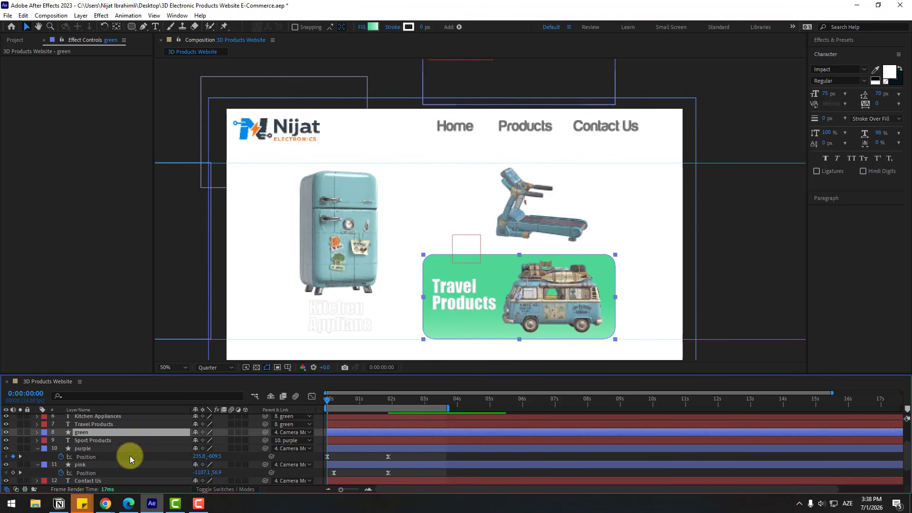
{"action": "key", "text": "p"}
{"action": "left_click", "coordinate": [387, 401]}
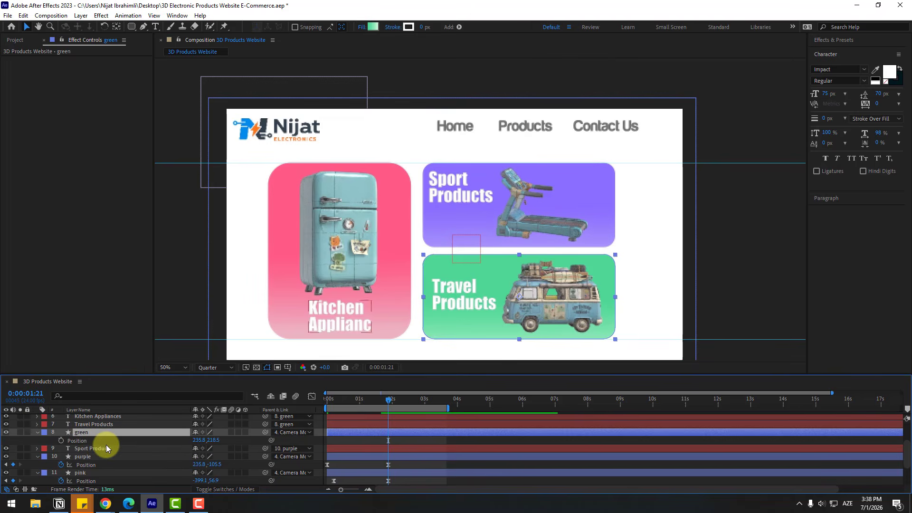
{"action": "left_click", "coordinate": [62, 440]}
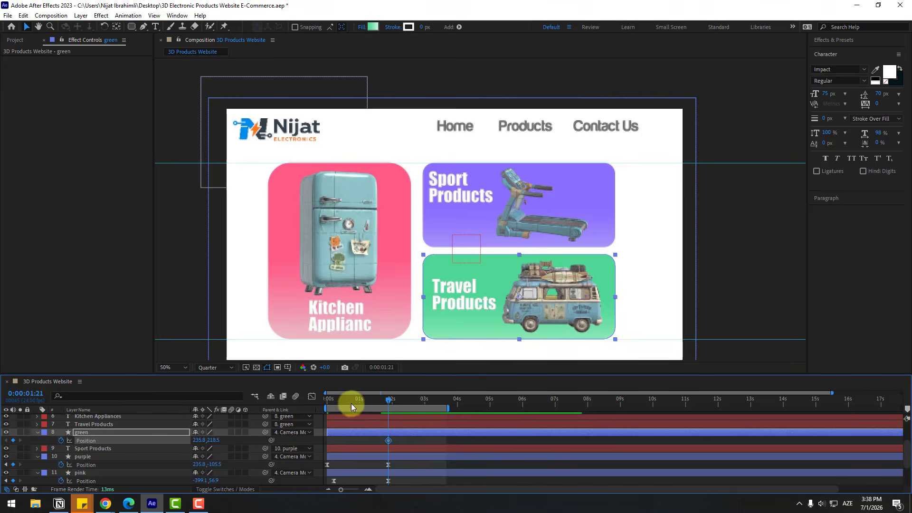
{"action": "left_click_drag", "start_coordinate": [351, 402], "coordinate": [252, 420]}
{"action": "left_click_drag", "start_coordinate": [212, 445], "coordinate": [414, 435]}
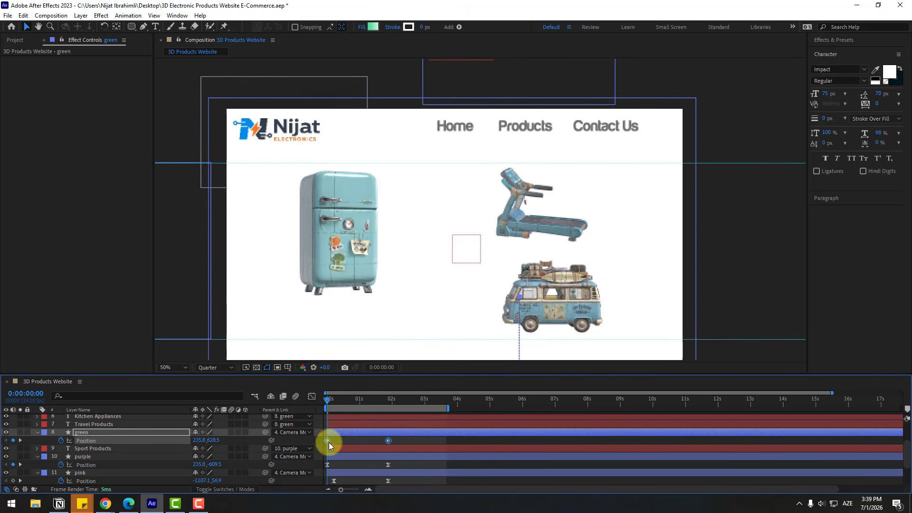
- Apply Easy Ease to the green card's Position keyframes and sharpen their speed curve in the Graph Editor
{"action": "right_click", "coordinate": [327, 439]}
{"action": "mouse_move", "coordinate": [367, 434]}
{"action": "left_click", "coordinate": [460, 375]}
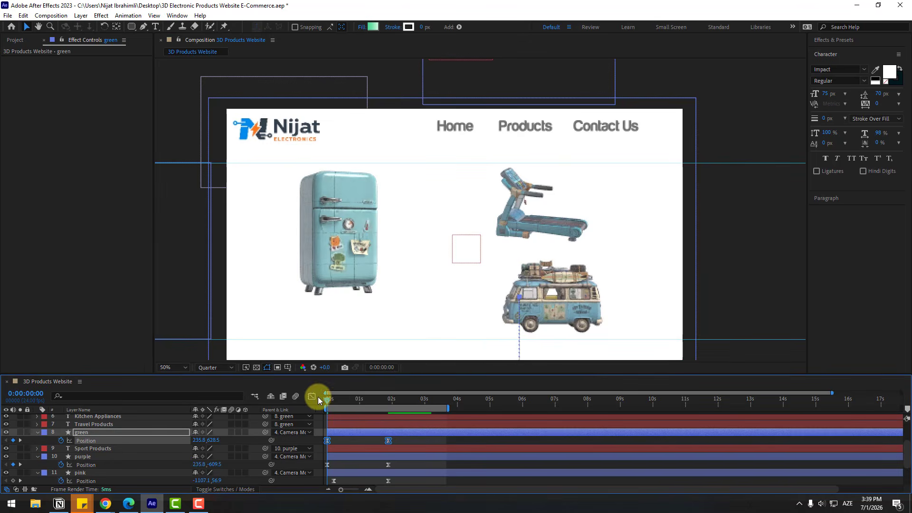
{"action": "left_click", "coordinate": [317, 400]}
{"action": "left_click_drag", "start_coordinate": [327, 466], "coordinate": [371, 467]}
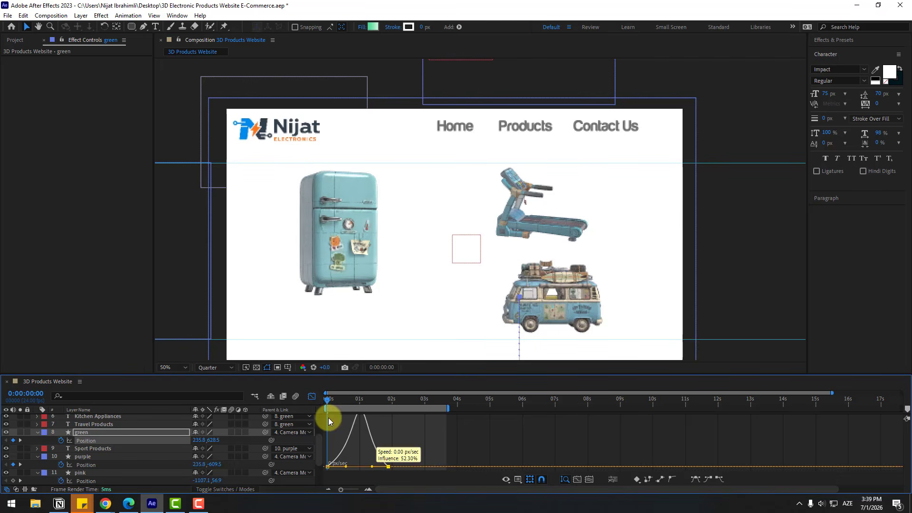
{"action": "left_click", "coordinate": [312, 397]}
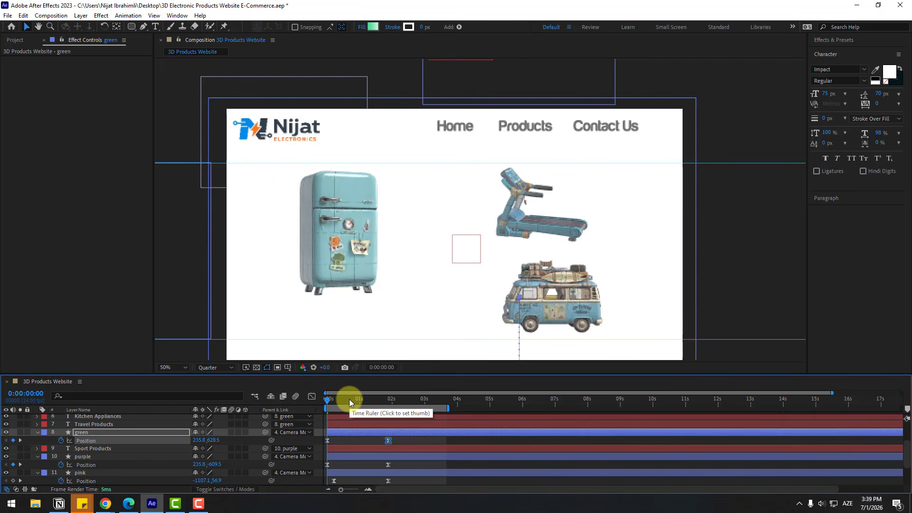
- Preview the slide-in of all three cards
{"action": "key", "text": "space"}
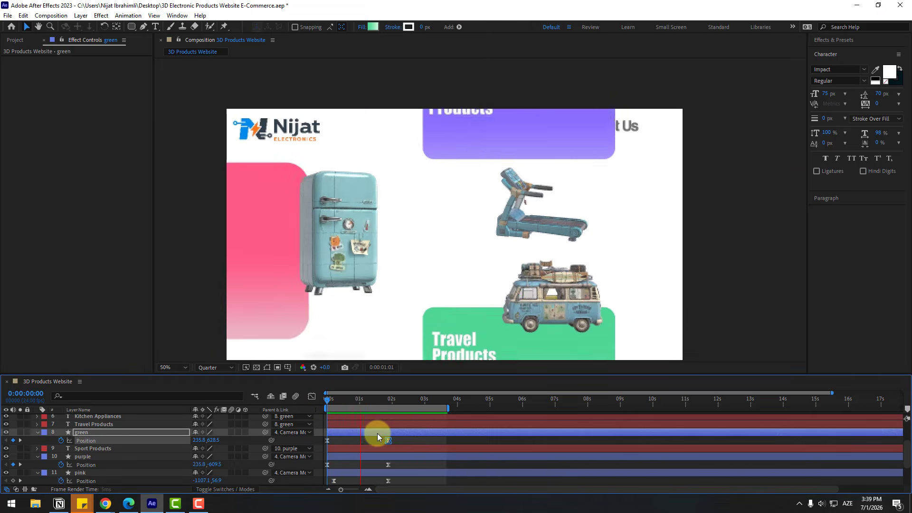
{"action": "key", "text": "space"}
{"action": "key", "text": "space"}
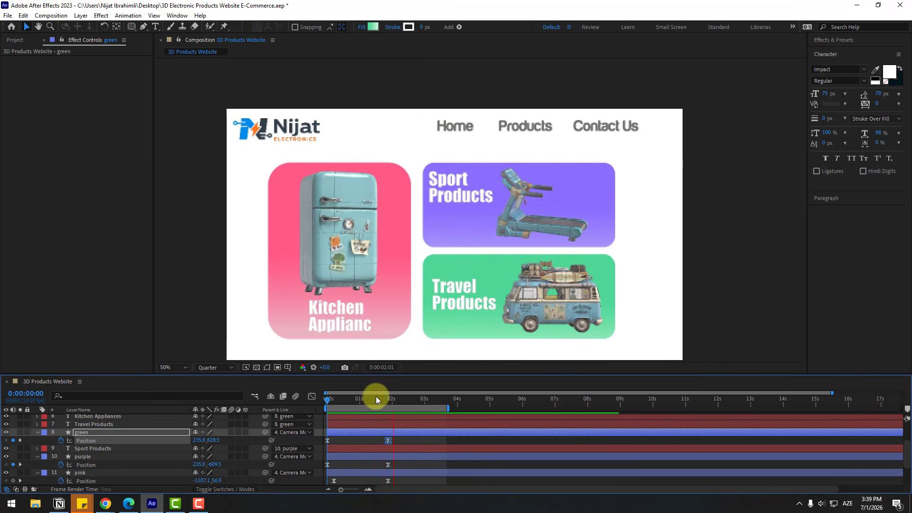
- Keyframe model1's World Position XY at 0:00:01:21 and set it off-canvas to -1186.0, -16.0 at 0:00:00:19
{"action": "left_click", "coordinate": [388, 399]}
{"action": "scroll", "coordinate": [136, 455], "scroll_direction": "up", "scroll_amount": 3}
{"action": "left_click", "coordinate": [94, 435]}
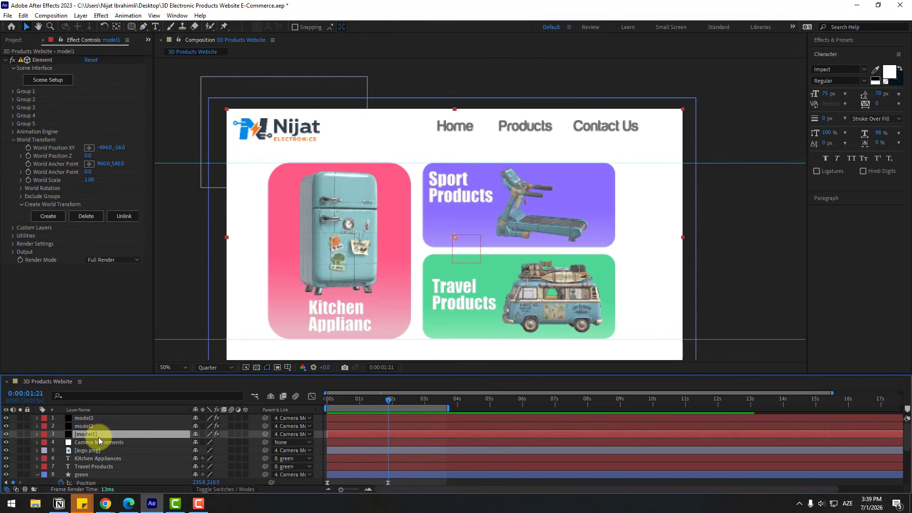
{"action": "left_click", "coordinate": [6, 434]}
{"action": "left_click", "coordinate": [6, 434]}
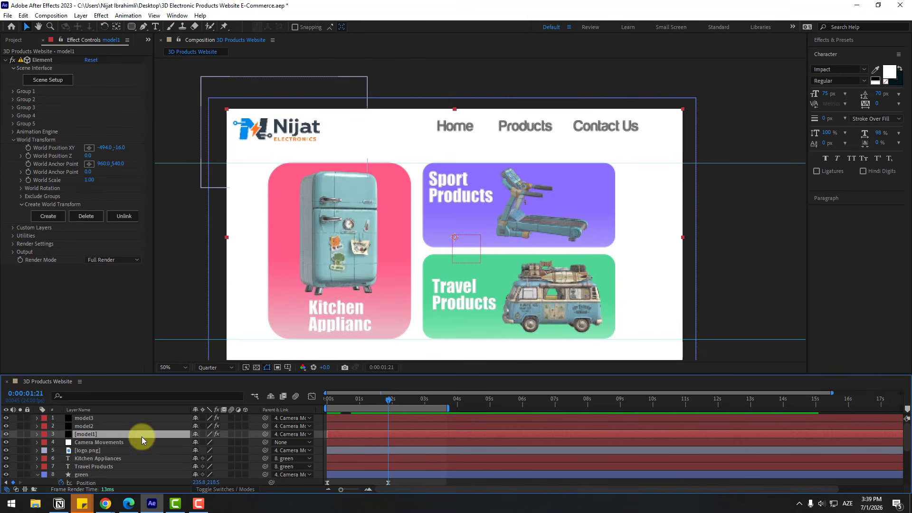
{"action": "left_click", "coordinate": [28, 151]}
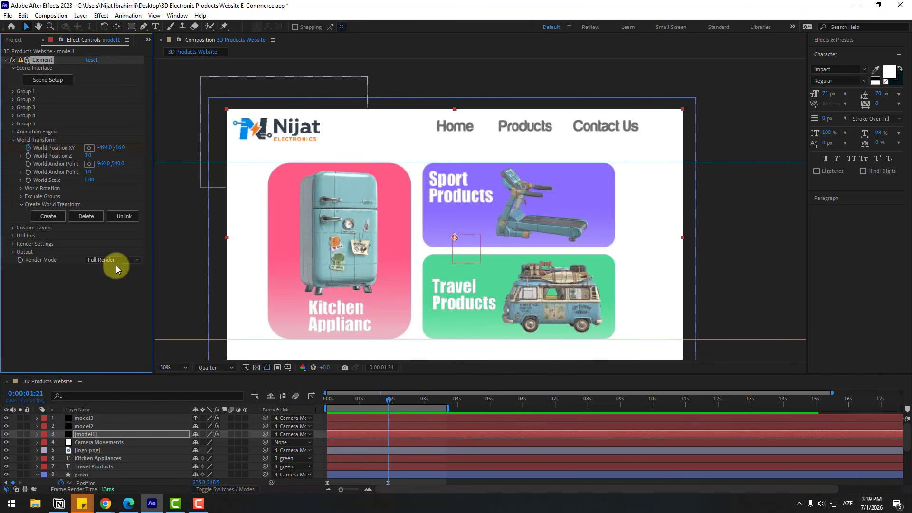
{"action": "key", "text": "u"}
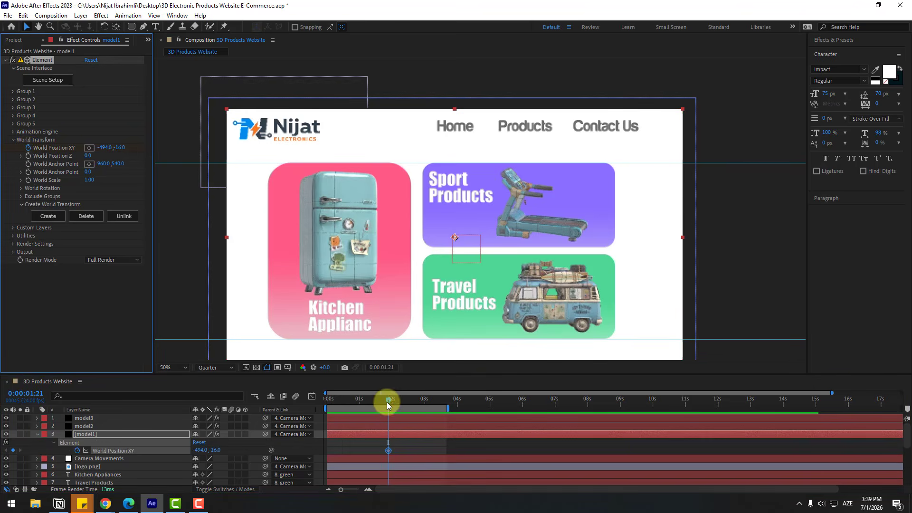
{"action": "left_click_drag", "start_coordinate": [387, 402], "coordinate": [352, 400]}
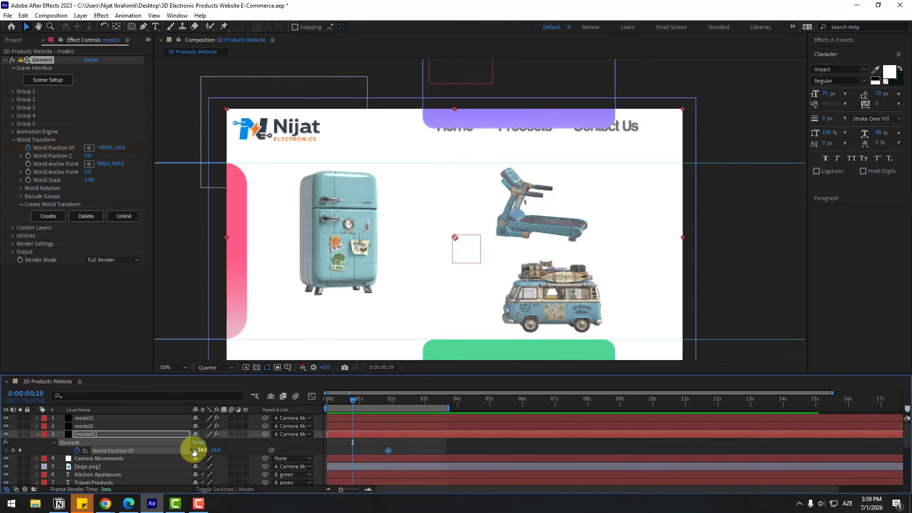
{"action": "left_click_drag", "start_coordinate": [197, 450], "coordinate": [0, 455]}
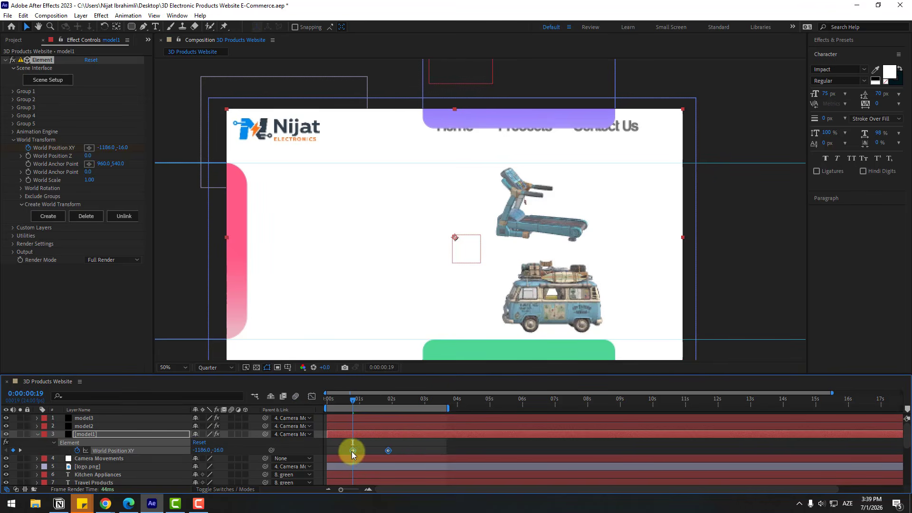
- Apply Easy Ease to model1's World Position XY keyframes
{"action": "right_click", "coordinate": [353, 450]}
{"action": "mouse_move", "coordinate": [449, 443]}
{"action": "left_click", "coordinate": [481, 391]}
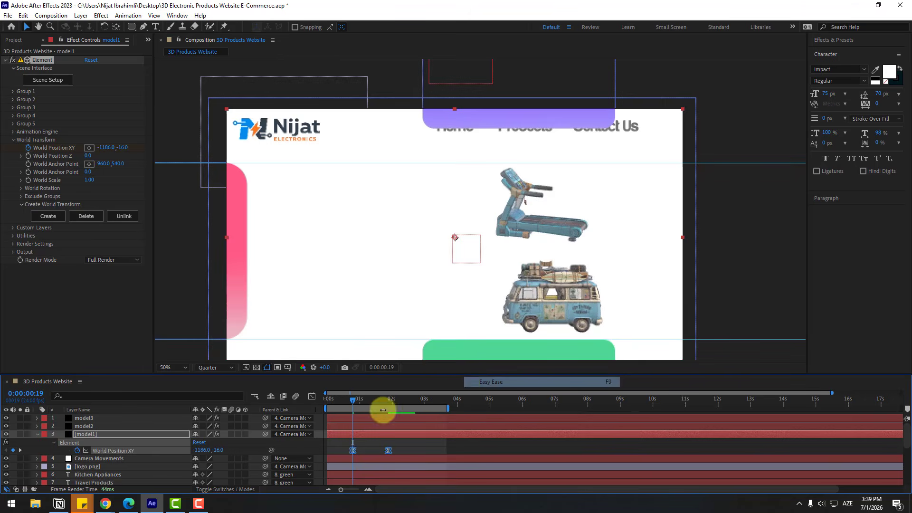
{"action": "left_click", "coordinate": [360, 448]}
- Move the first keyframes of the pink card's Position and model1's World Position XY to 0:00:00:00
{"action": "left_click_drag", "start_coordinate": [355, 399], "coordinate": [387, 415]}
{"action": "scroll", "coordinate": [392, 445], "scroll_direction": "down", "scroll_amount": 2}
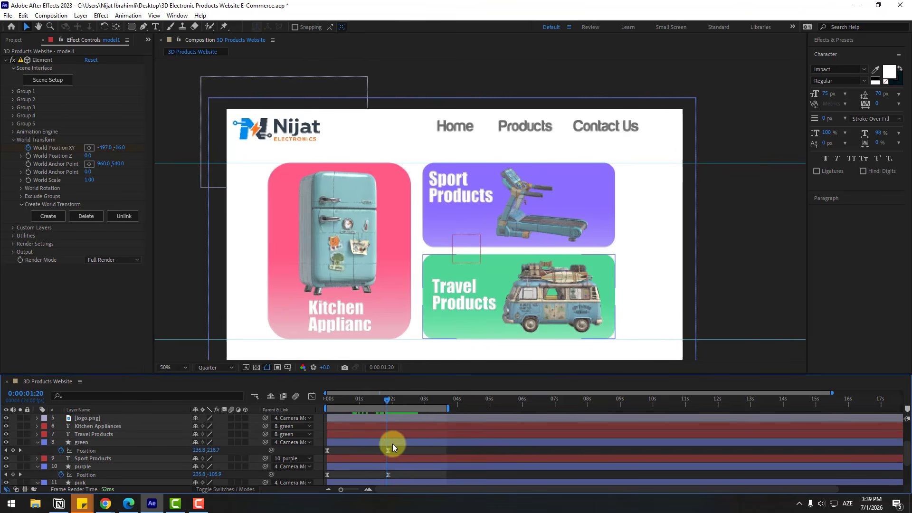
{"action": "left_click", "coordinate": [386, 399]}
{"action": "key", "text": "u"}
{"action": "scroll", "coordinate": [392, 450], "scroll_direction": "down", "scroll_amount": 5}
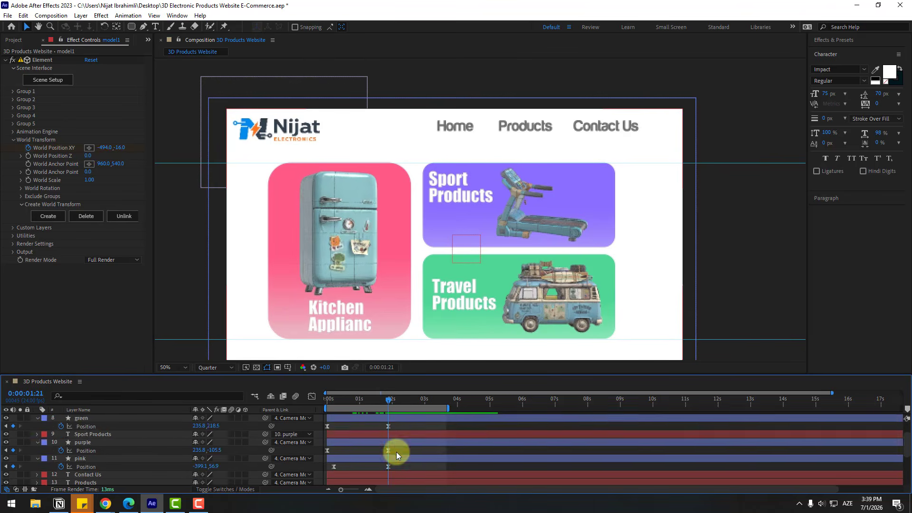
{"action": "left_click_drag", "start_coordinate": [355, 401], "coordinate": [321, 396]}
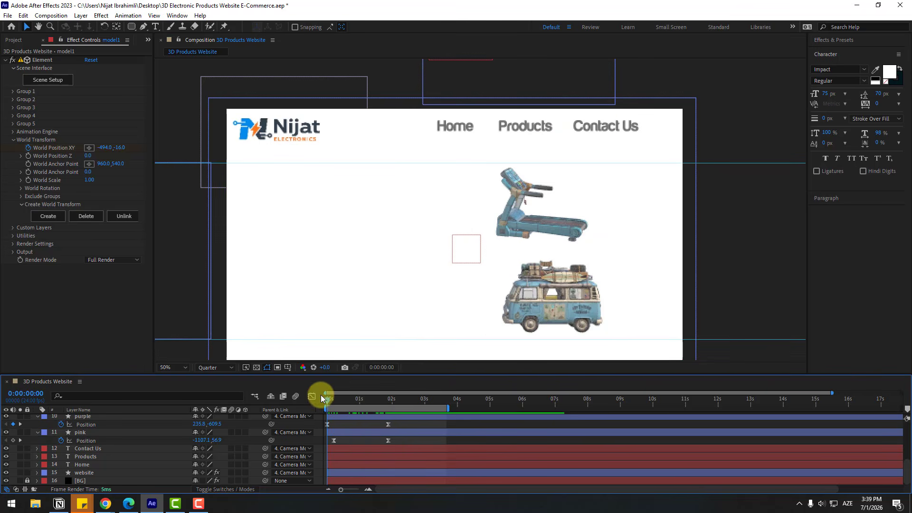
{"action": "left_click_drag", "start_coordinate": [334, 441], "coordinate": [319, 453]}
{"action": "scroll", "coordinate": [337, 446], "scroll_direction": "up", "scroll_amount": 5}
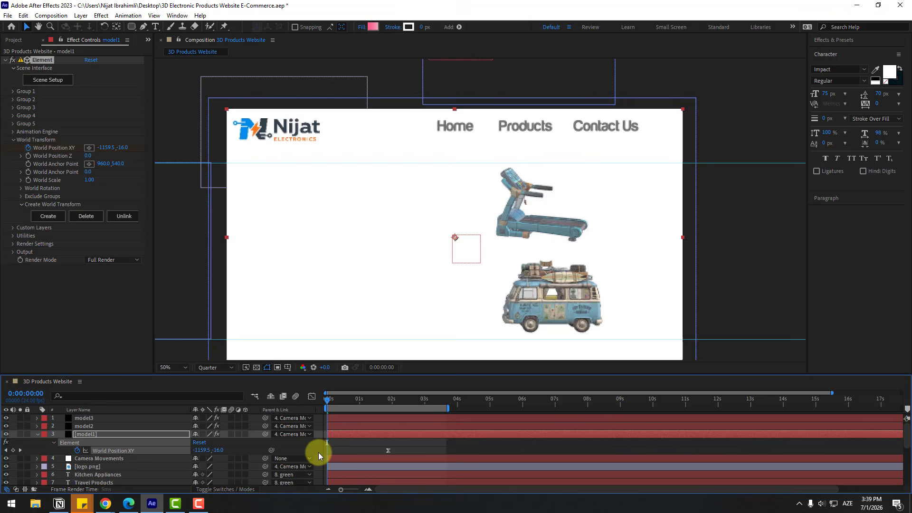
- Sharpen model1's World Position XY speed curve in the Graph Editor and preview the refrigerator sliding in with its card
{"action": "left_click", "coordinate": [312, 396]}
{"action": "left_click_drag", "start_coordinate": [337, 474], "coordinate": [370, 465]}
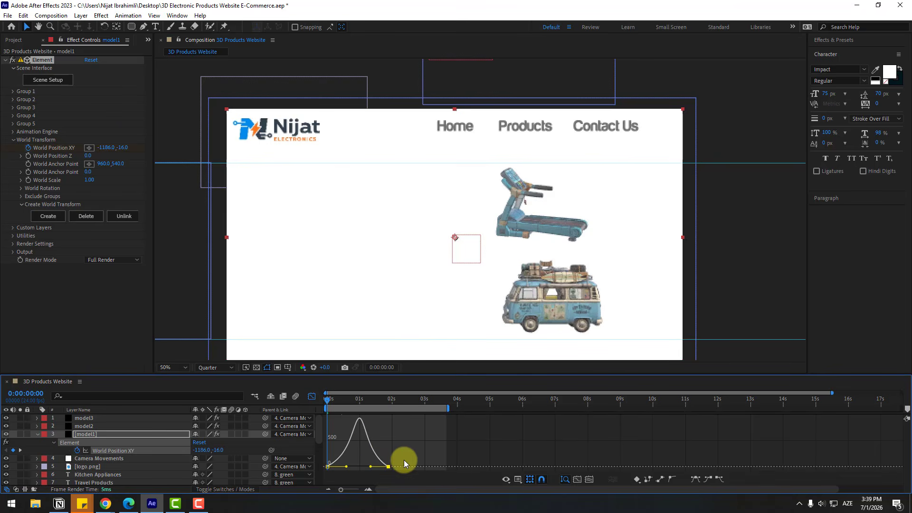
{"action": "key", "text": "space"}
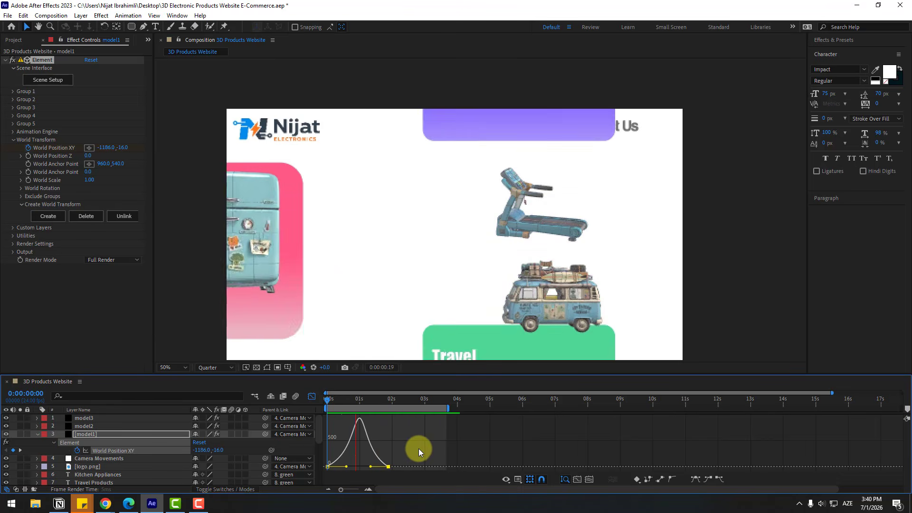
{"action": "key", "text": "space"}
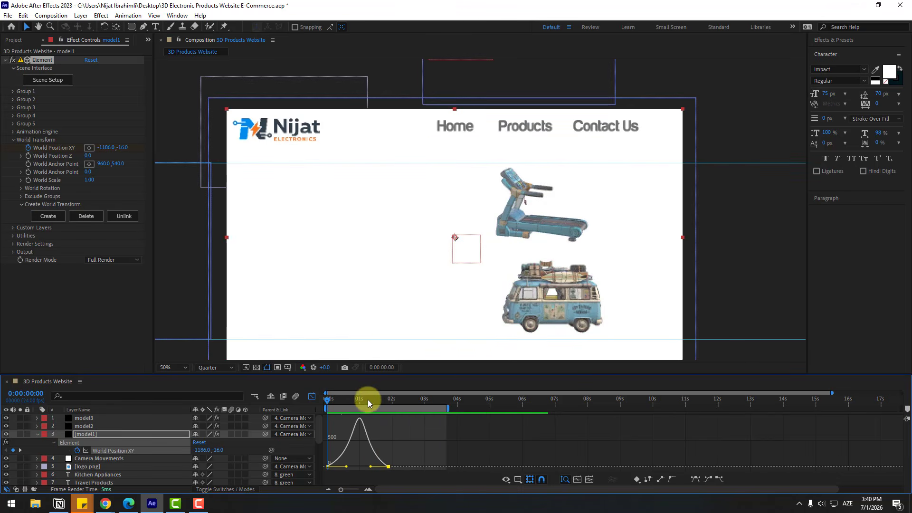
- Keyframe model1's Y Rotation World at 0:00:01:21 and set it to 0x+165.0° at 0:00:01:06
{"action": "left_click", "coordinate": [21, 188]}
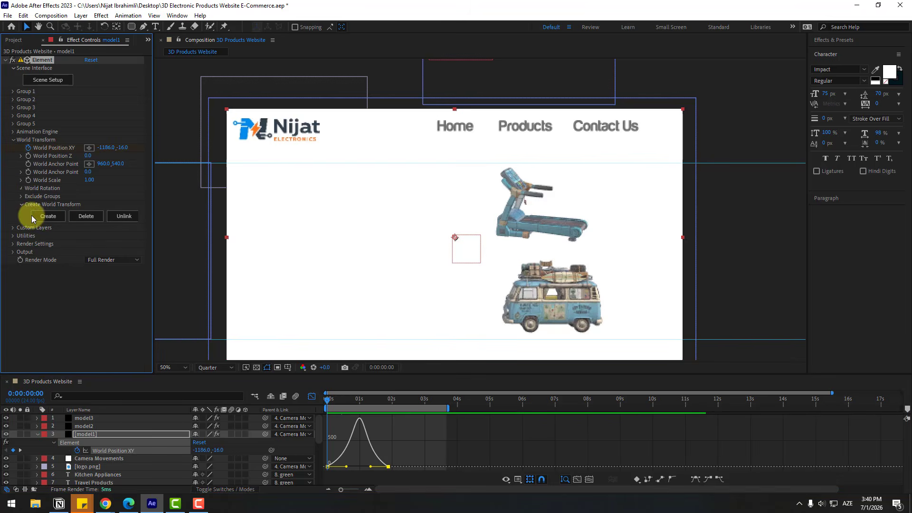
{"action": "left_click", "coordinate": [378, 400]}
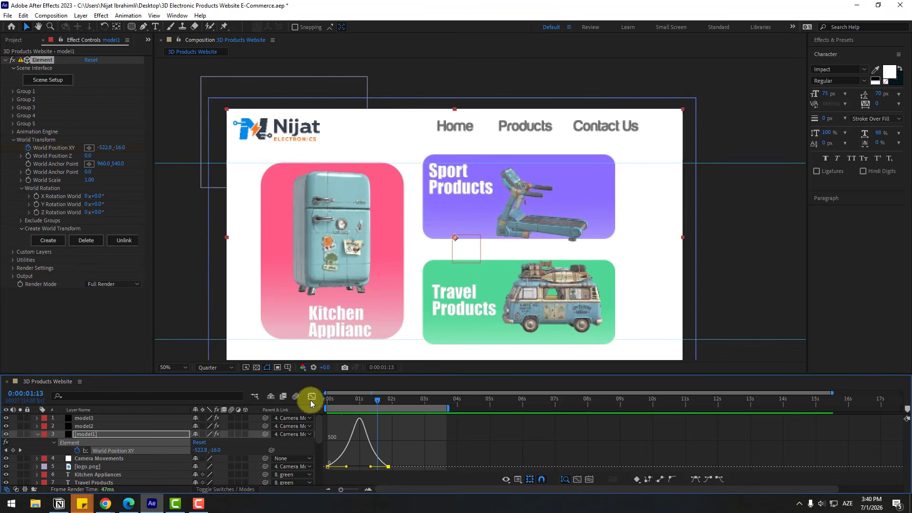
{"action": "left_click", "coordinate": [312, 397]}
{"action": "left_click", "coordinate": [389, 400]}
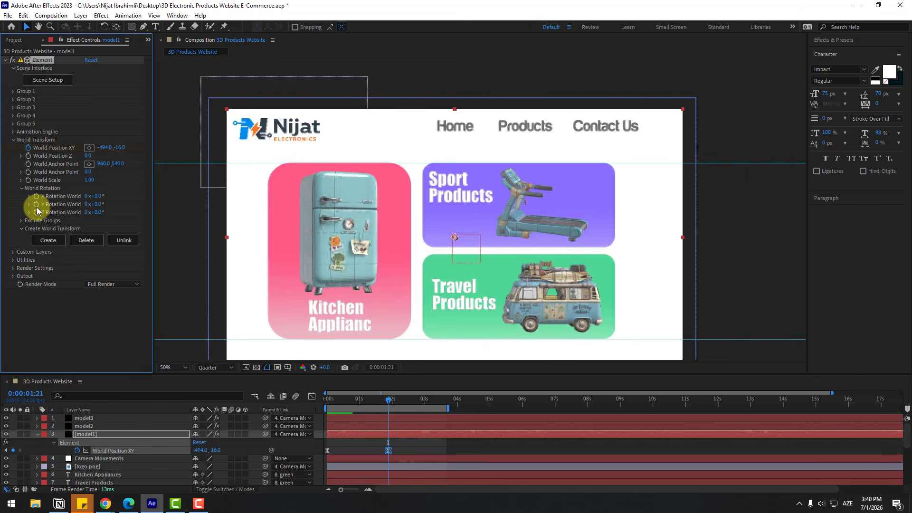
{"action": "left_click", "coordinate": [390, 401]}
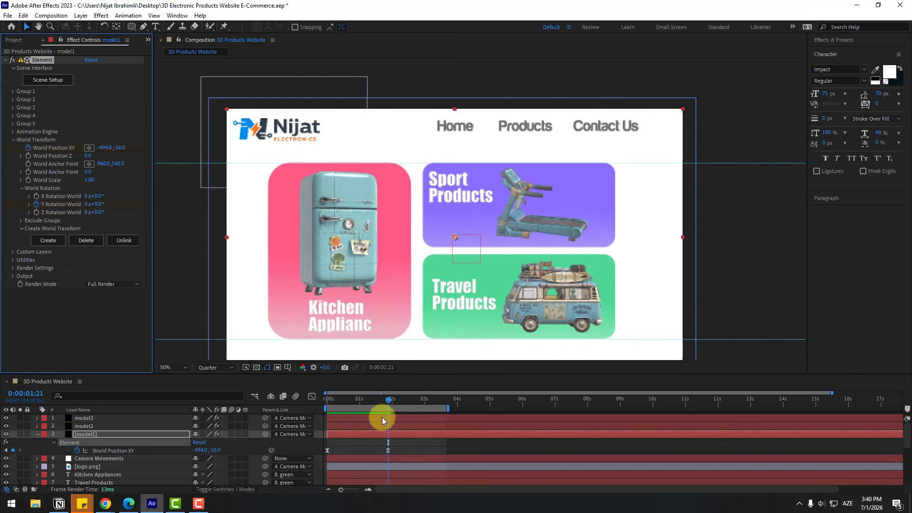
{"action": "left_click", "coordinate": [397, 436]}
{"action": "key", "text": "u"}
{"action": "key", "text": "u"}
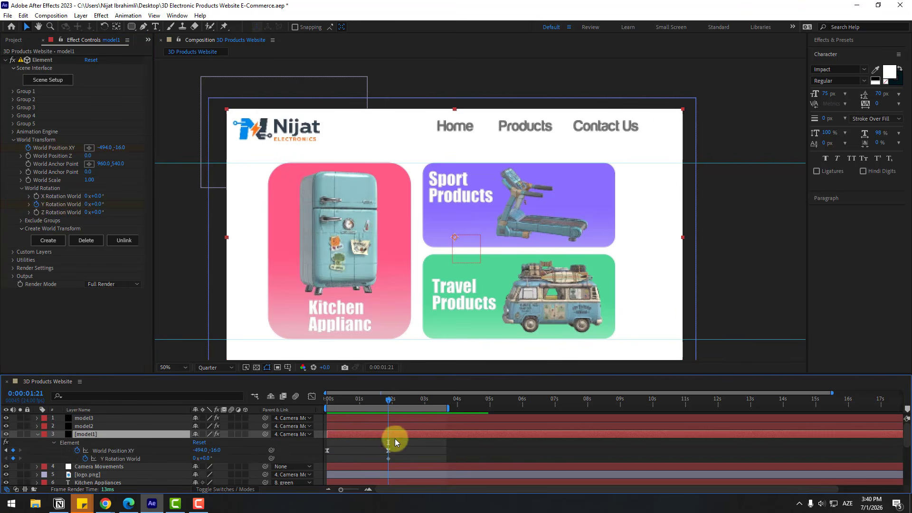
{"action": "left_click", "coordinate": [368, 401]}
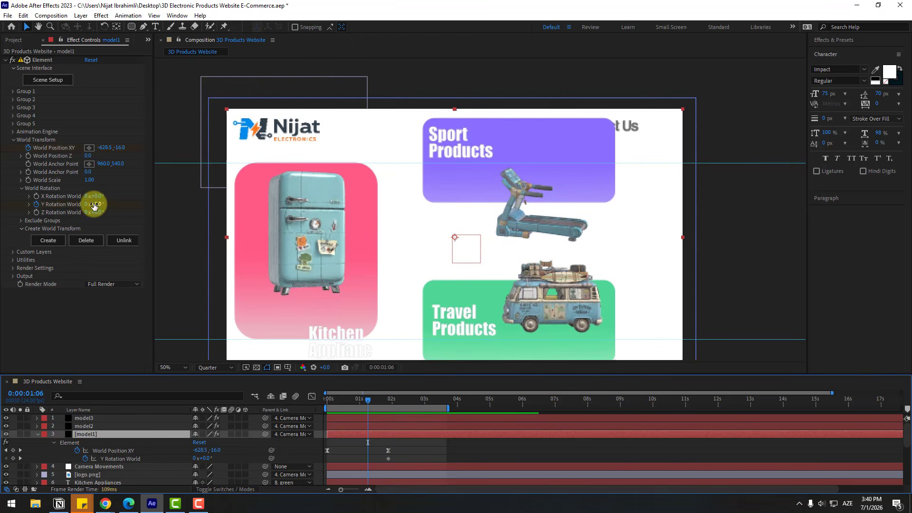
{"action": "left_click_drag", "start_coordinate": [94, 205], "coordinate": [166, 195]}
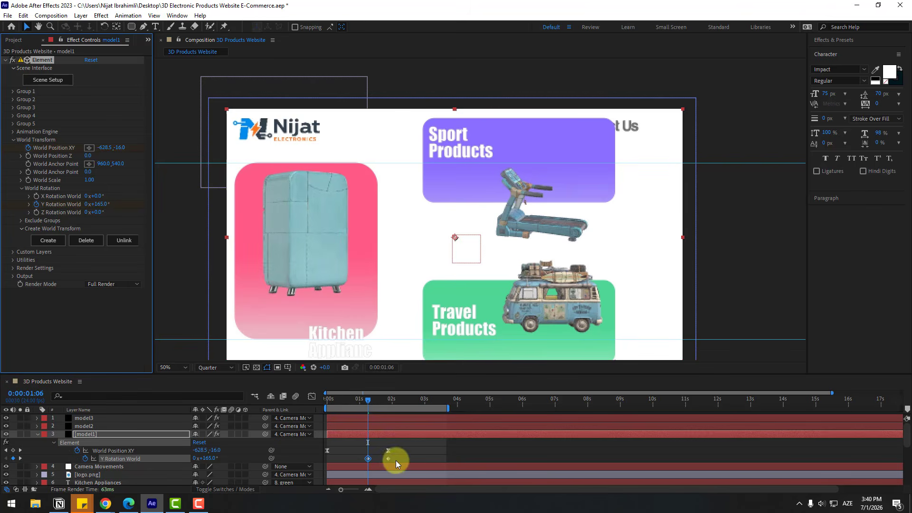
- Apply Easy Ease to model1's Y Rotation World keyframes and move the first one to the start of the timeline
{"action": "right_click", "coordinate": [367, 458]}
{"action": "mouse_move", "coordinate": [428, 453]}
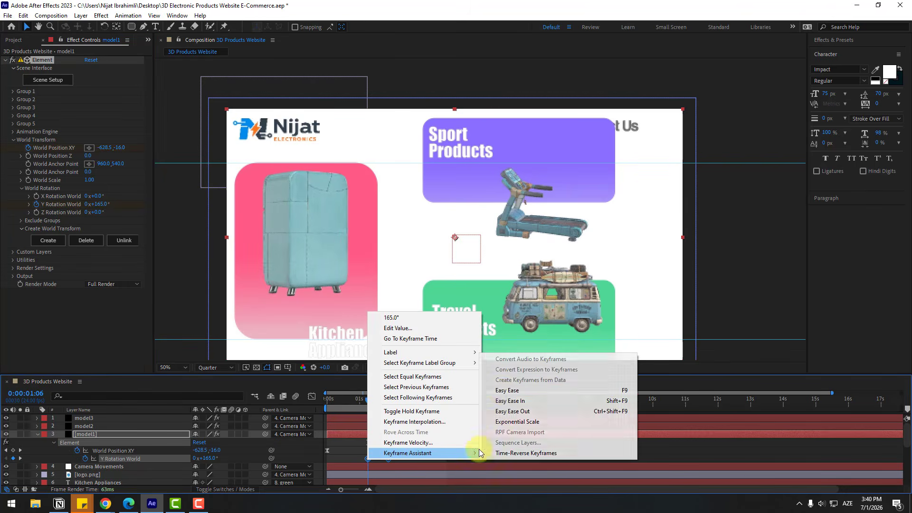
{"action": "left_click", "coordinate": [502, 391]}
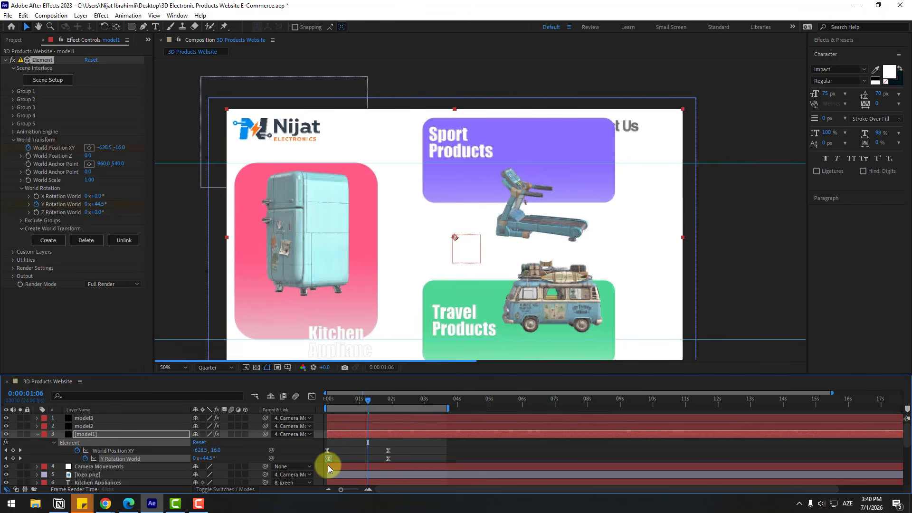
{"action": "left_click_drag", "start_coordinate": [393, 461], "coordinate": [324, 466]}
- Sharpen model1's Y Rotation World speed curve in the Graph Editor and preview the refrigerator turning as it slides in
{"action": "left_click", "coordinate": [312, 396]}
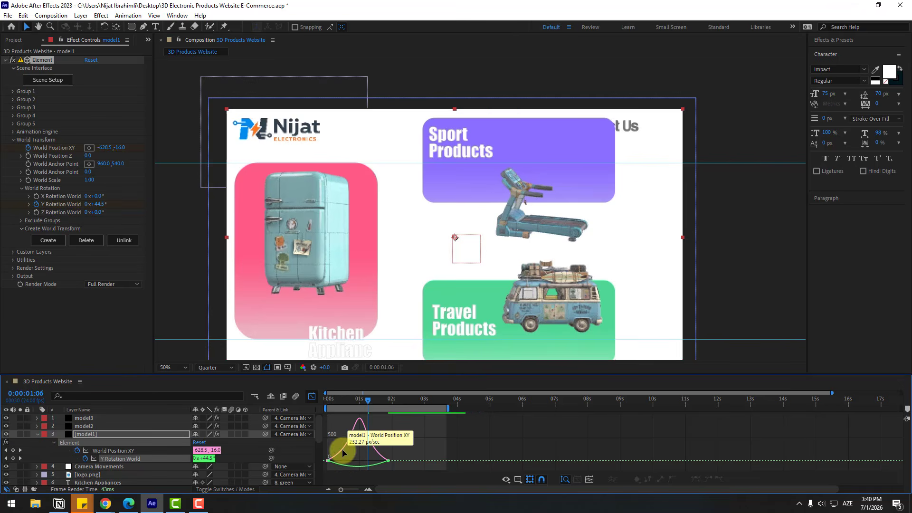
{"action": "left_click", "coordinate": [338, 463]}
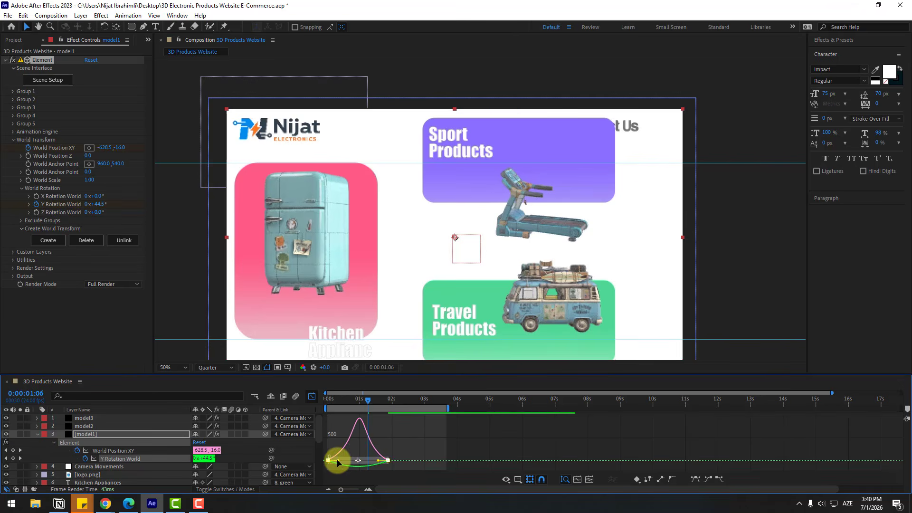
{"action": "left_click_drag", "start_coordinate": [338, 461], "coordinate": [373, 454]}
{"action": "key", "text": "space"}
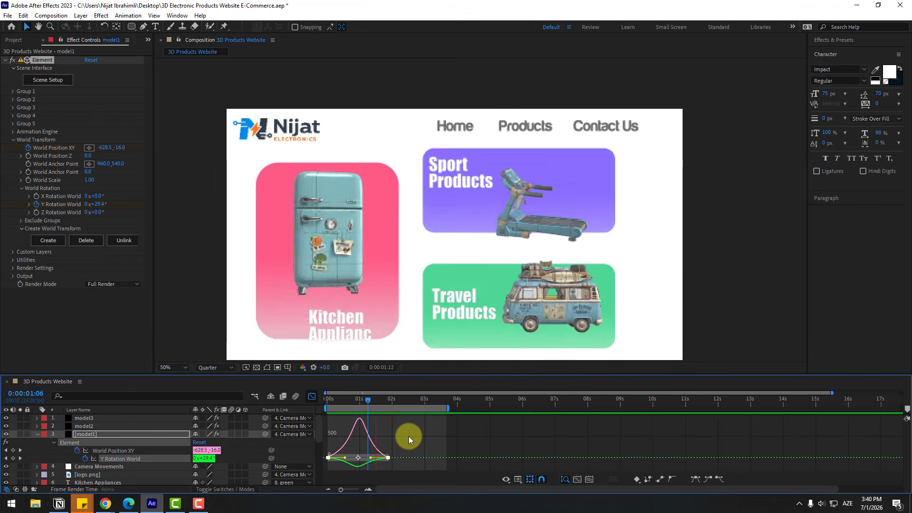
{"action": "key", "text": "space"}
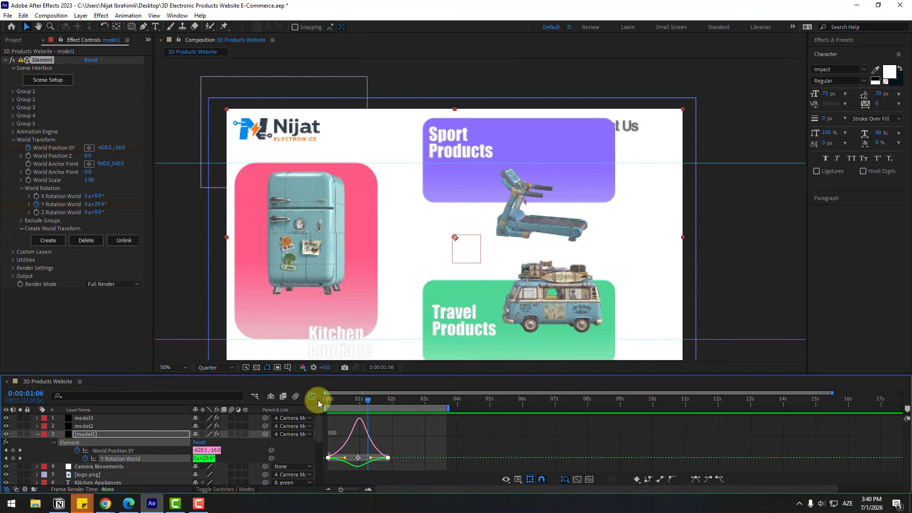
{"action": "left_click", "coordinate": [317, 398]}
- Set model1's Y Rotation World to 0x-28.0° at 0:00:06:00 and extend the work area past that keyframe
{"action": "left_click", "coordinate": [388, 401]}
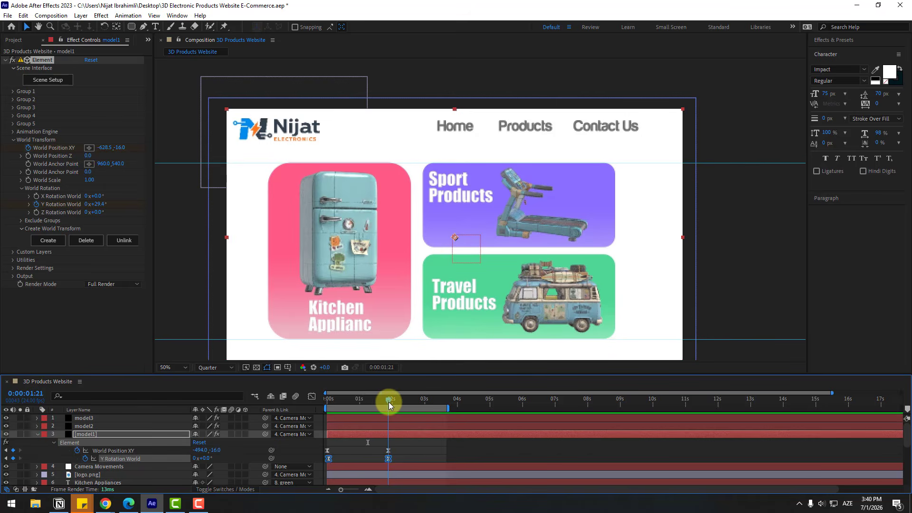
{"action": "left_click_drag", "start_coordinate": [388, 401], "coordinate": [522, 406]}
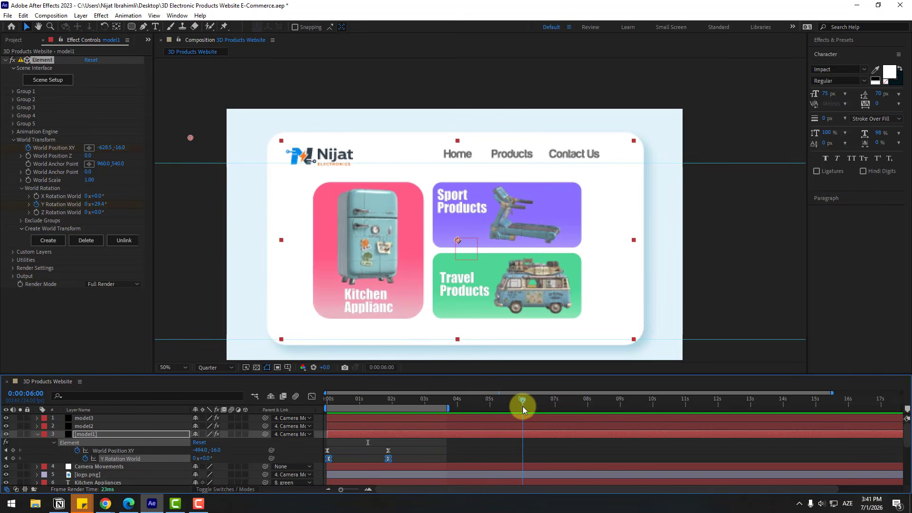
{"action": "left_click", "coordinate": [479, 446]}
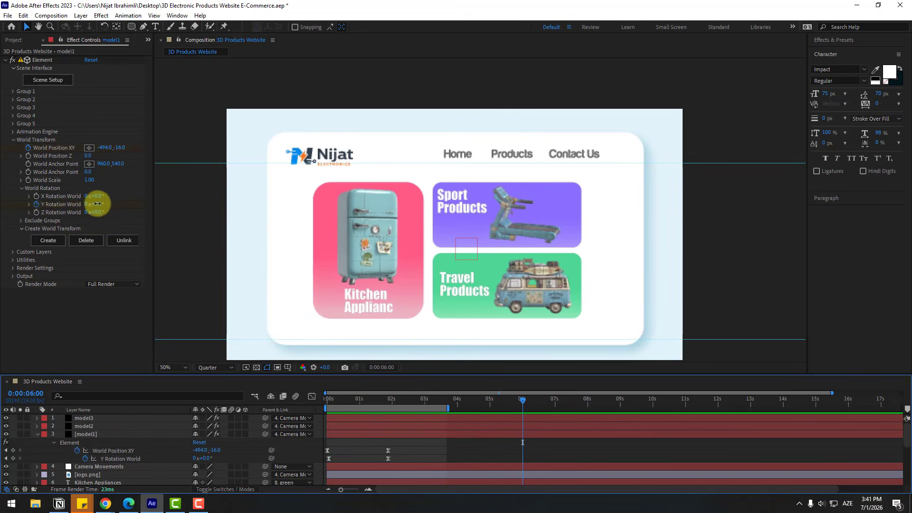
{"action": "left_click_drag", "start_coordinate": [97, 204], "coordinate": [85, 204]}
{"action": "left_click_drag", "start_coordinate": [450, 407], "coordinate": [537, 407]}
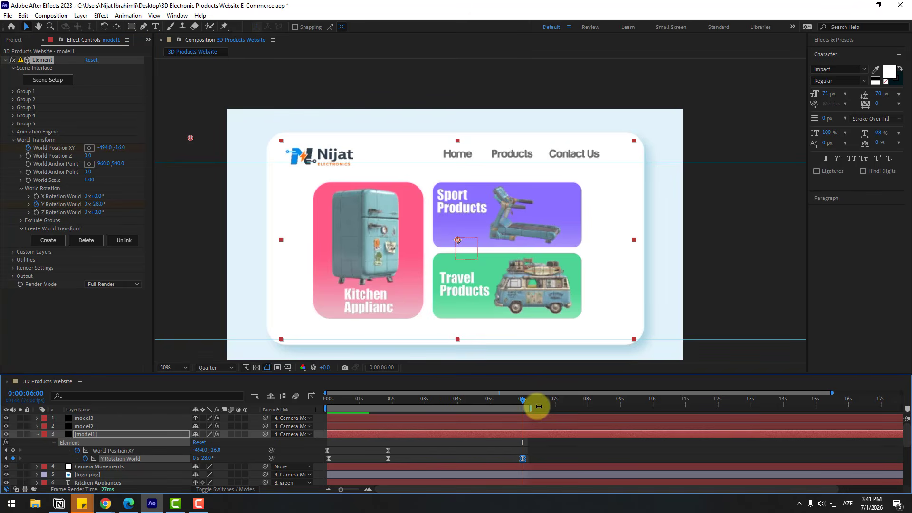